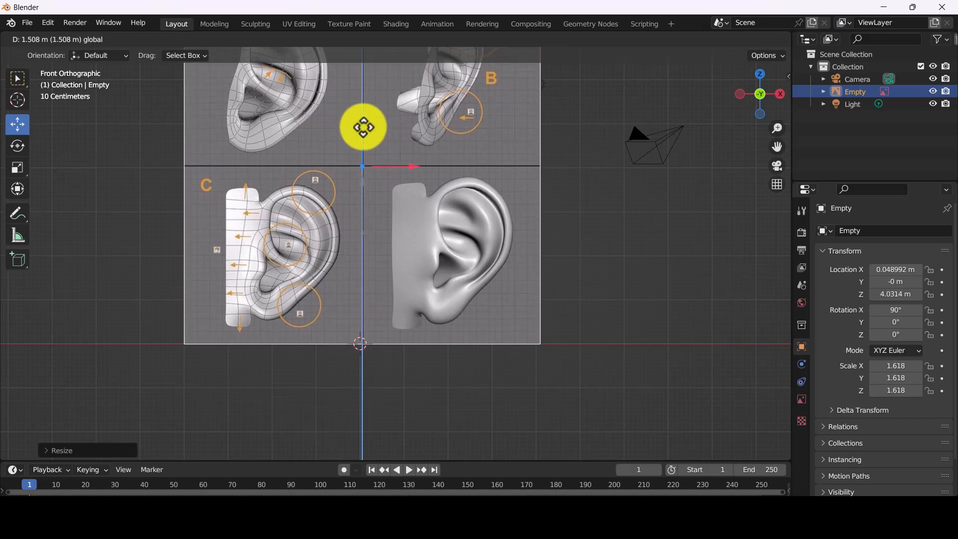
- Raise the ear reference image along Z to about 4.03 m so its lower edge sits on the ground axis
left_click(359, 125)
scroll(307, 170, "up", 3)
middle_click_drag(322, 134, 332, 178, "shift")
scroll(304, 163, "up", 2)
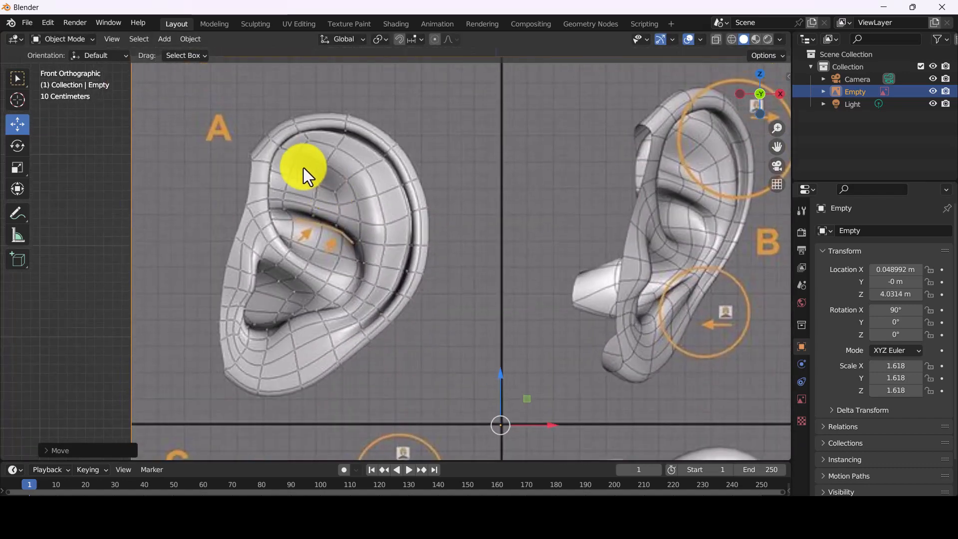
- Add a mesh plane and rotate it 90° about X so that it faces the front view
key("shift+a")
mouse_move(305, 166)
left_click(349, 164)
scroll(372, 199, "down", 5)
middle_click_drag(373, 216, 351, 163, "shift")
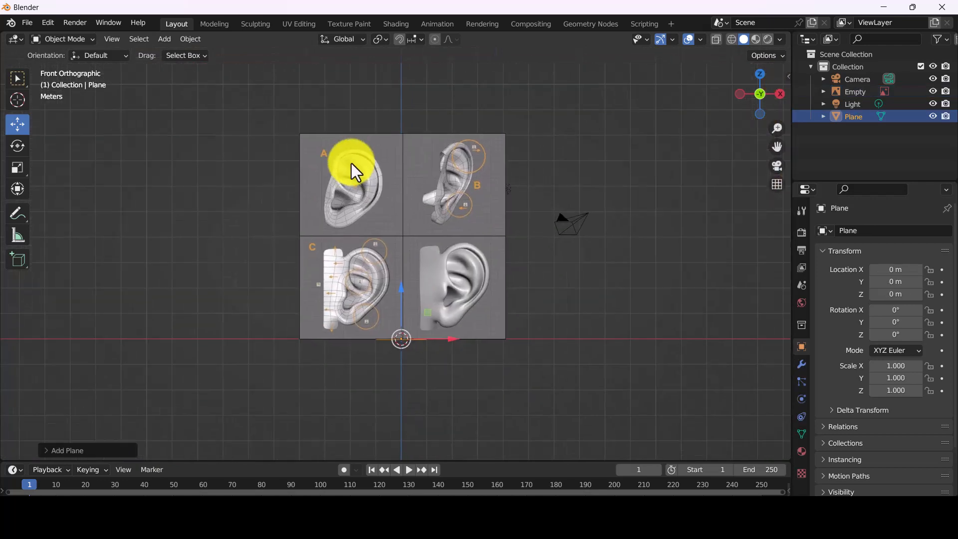
type("r90")
key("Return")
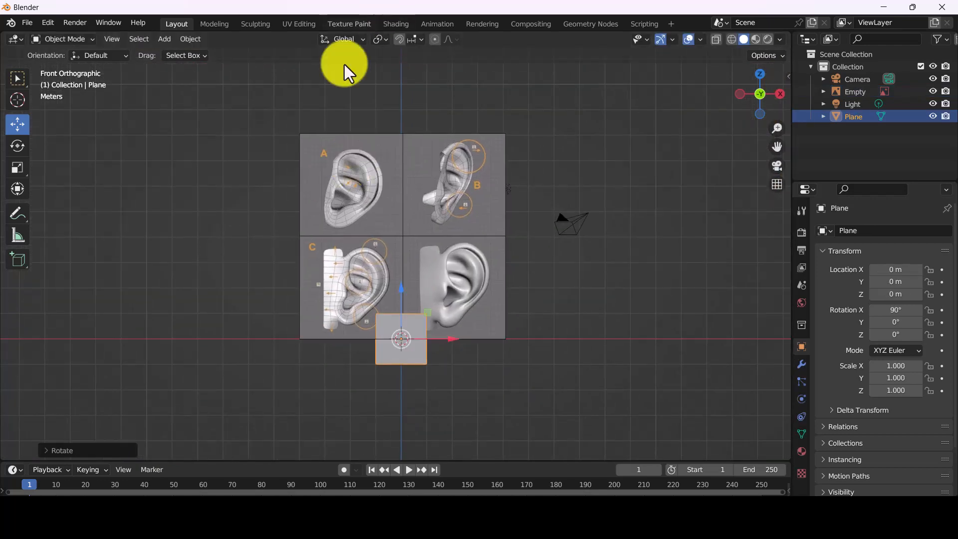
- Move the plane over ear A in the reference image and scale it down to about 0.133
left_click_drag(402, 343, 346, 163)
scroll(321, 107, "up", 4)
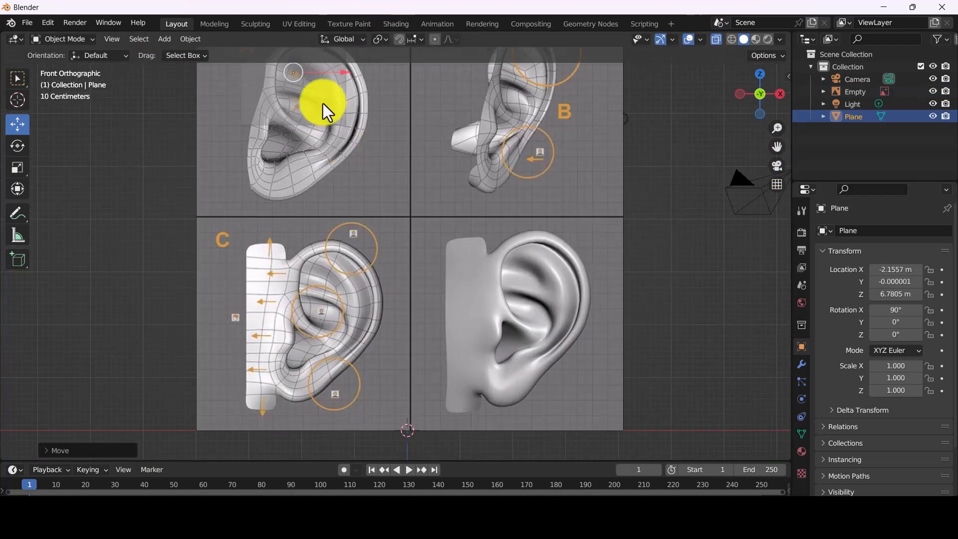
middle_click_drag(321, 106, 342, 256, "shift")
key("s")
left_click(317, 231)
scroll(316, 227, "up", 5)
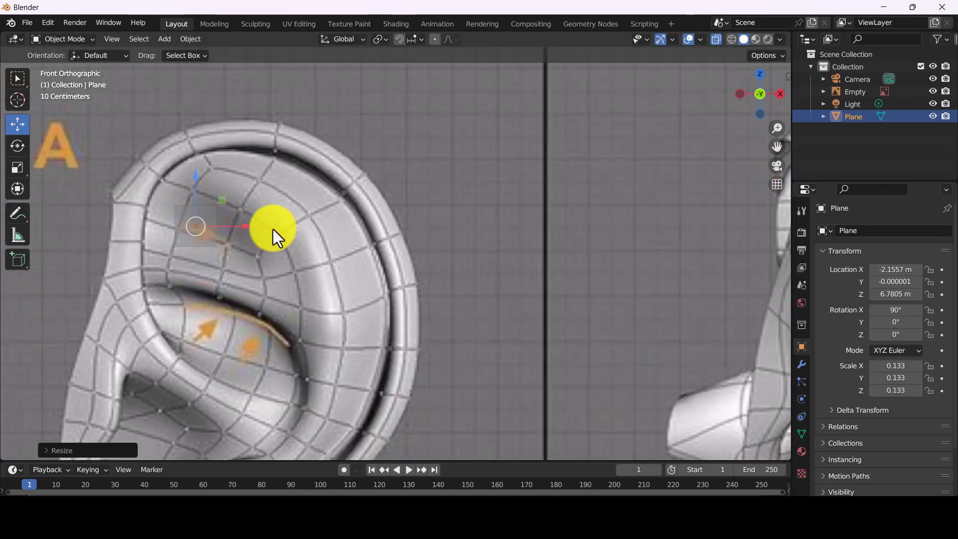
key("g")
left_click(288, 191)
scroll(290, 194, "down", 5)
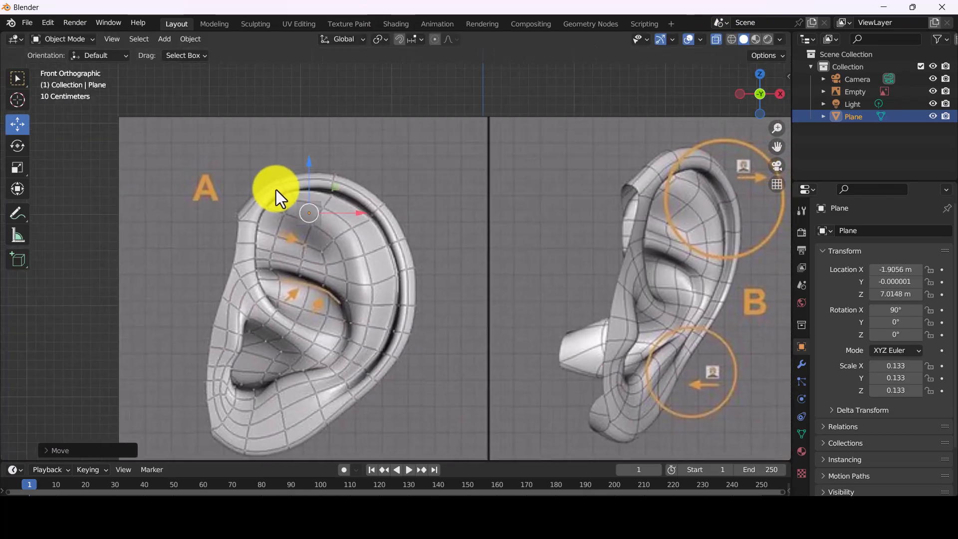
- Shrink the plane to a scale of about 0.069 and place it on the upper rim of ear A
scroll(267, 197, "up", 5)
key("s")
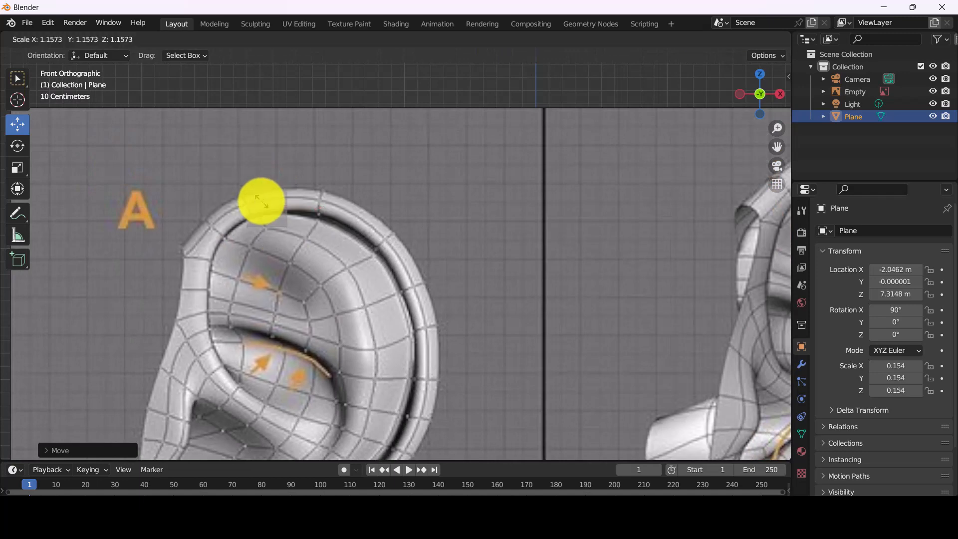
left_click(262, 199)
scroll(266, 208, "up", 3)
key("g")
left_click(261, 206)
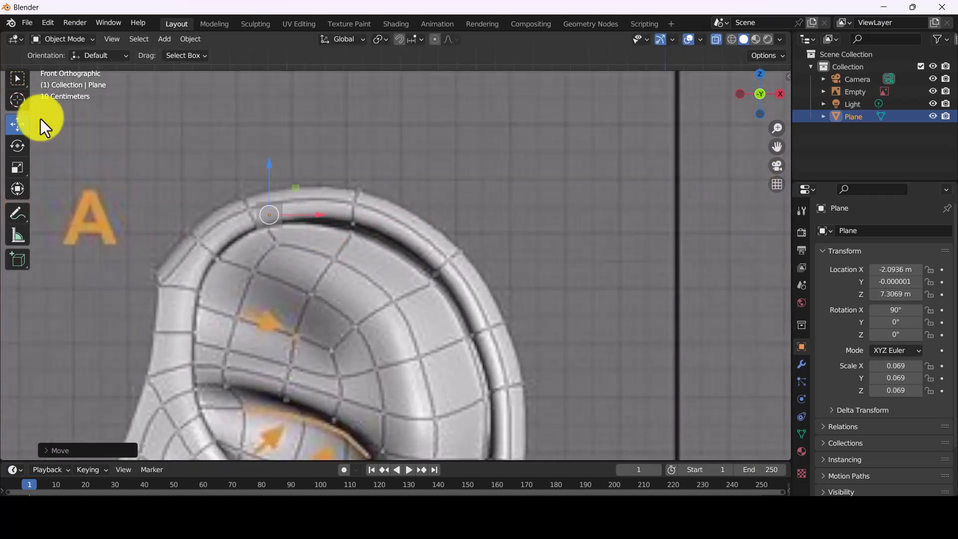
- Edit the plane's vertices so the quad's four corners match the first inner rim segment at the top of ear A
key("Tab")
key("g")
left_click(246, 209)
left_click(258, 228)
key("g")
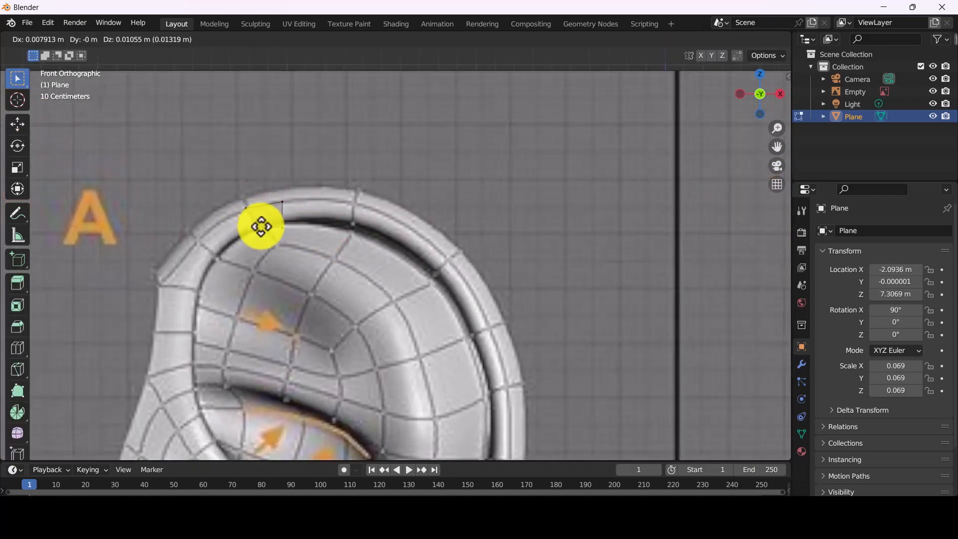
left_click(259, 225)
left_click(288, 227)
key("g")
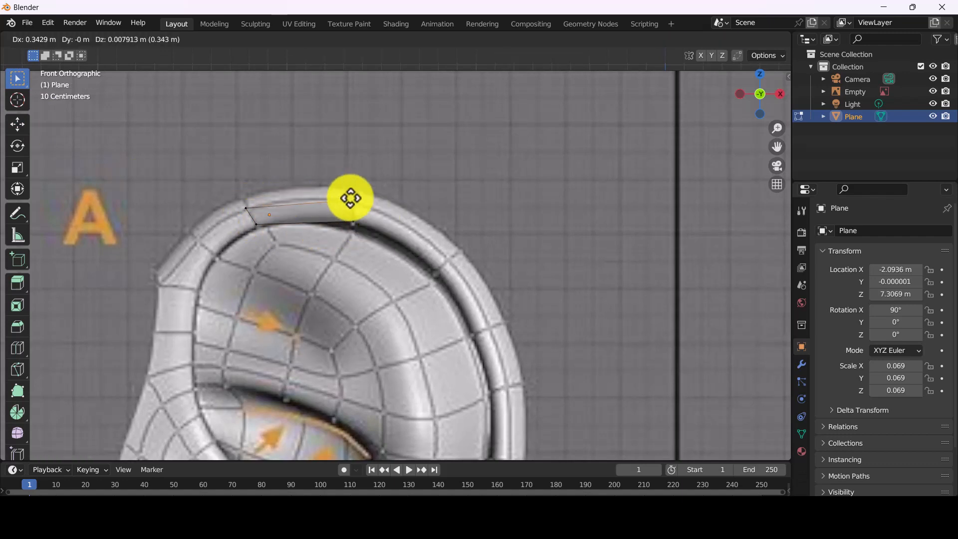
left_click(352, 223)
- Extrude the quad's right edge to the next line of the reference rim and fit its end vertices
key("e")
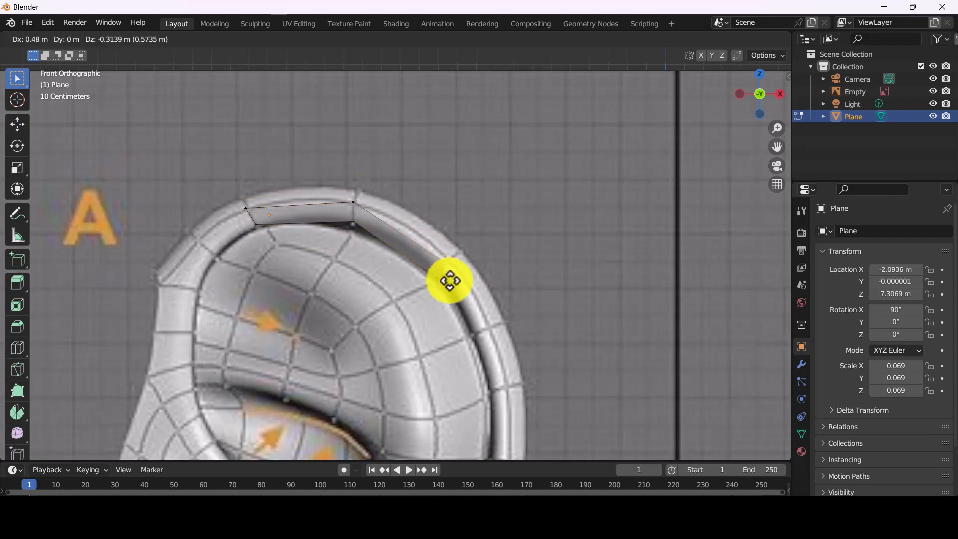
left_click(446, 278)
key("g")
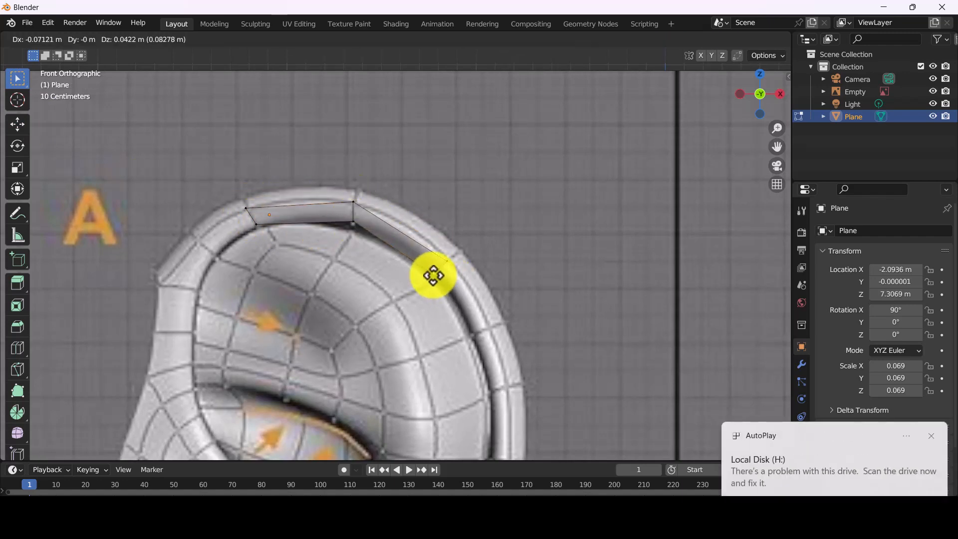
left_click(359, 202)
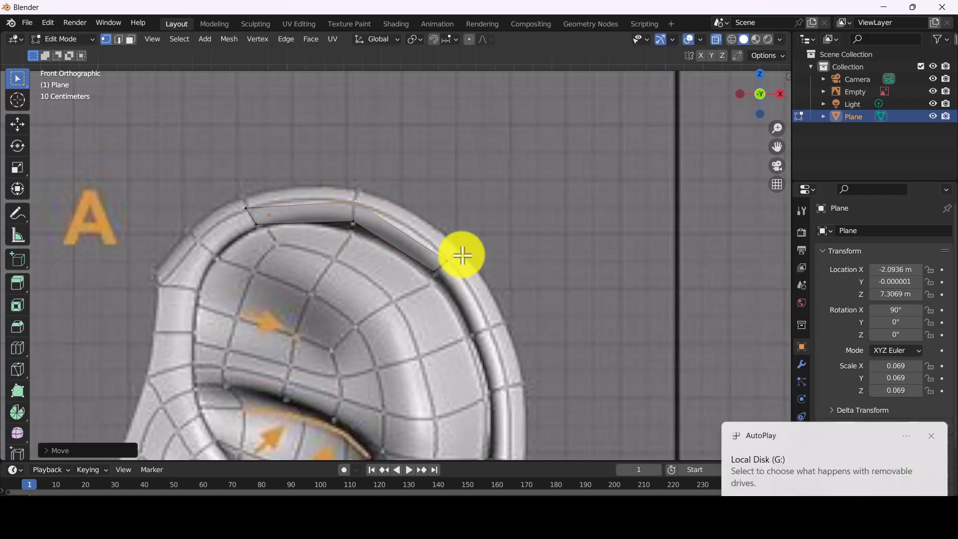
- Extend the strip by a third quad down the ear's upper right rim and align its inner vertex
middle_click_drag(462, 256, 420, 218, "shift")
key("g")
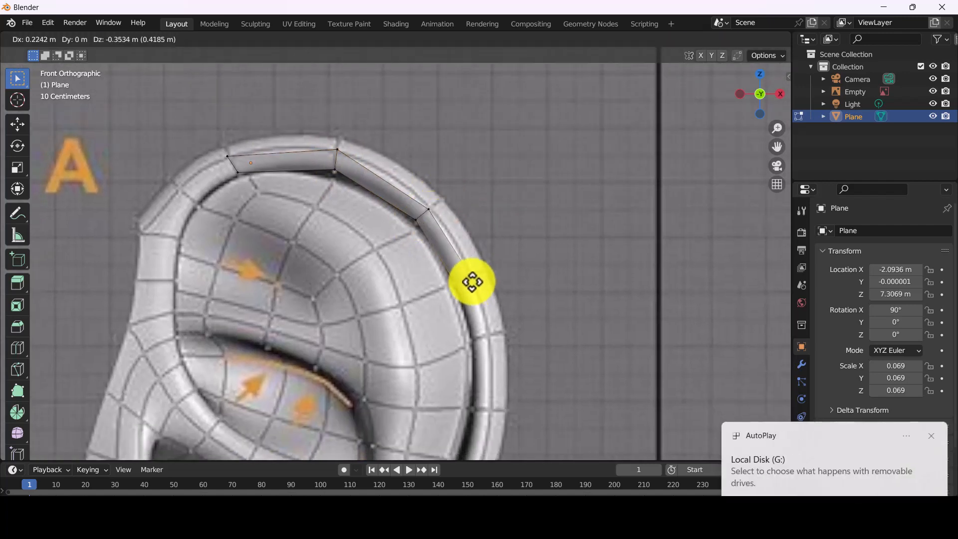
left_click(472, 282)
left_click(457, 288)
key("g")
left_click(455, 286)
- Extrude a fourth quad down the ear's right rim and adjust its end vertices to the reference lines
middle_click_drag(477, 289, 457, 242, "shift")
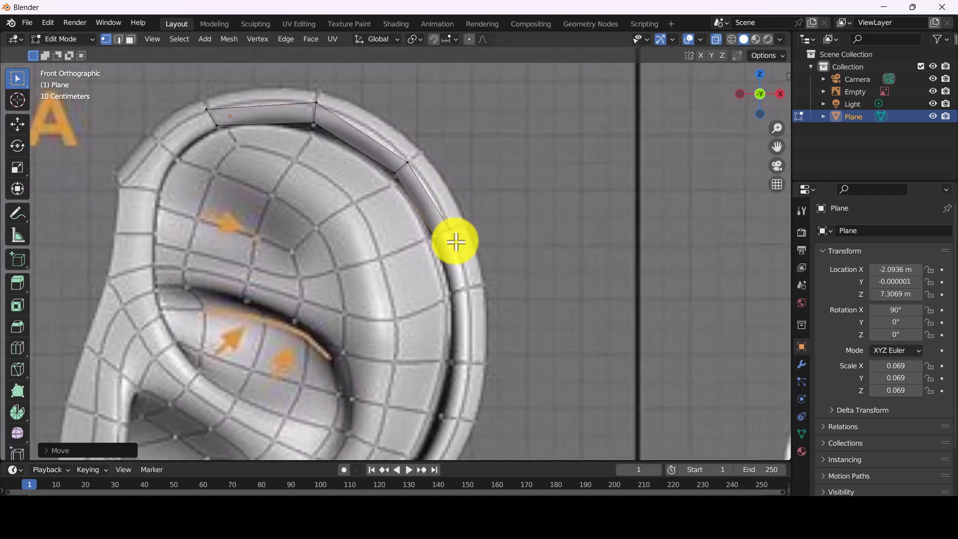
key("g")
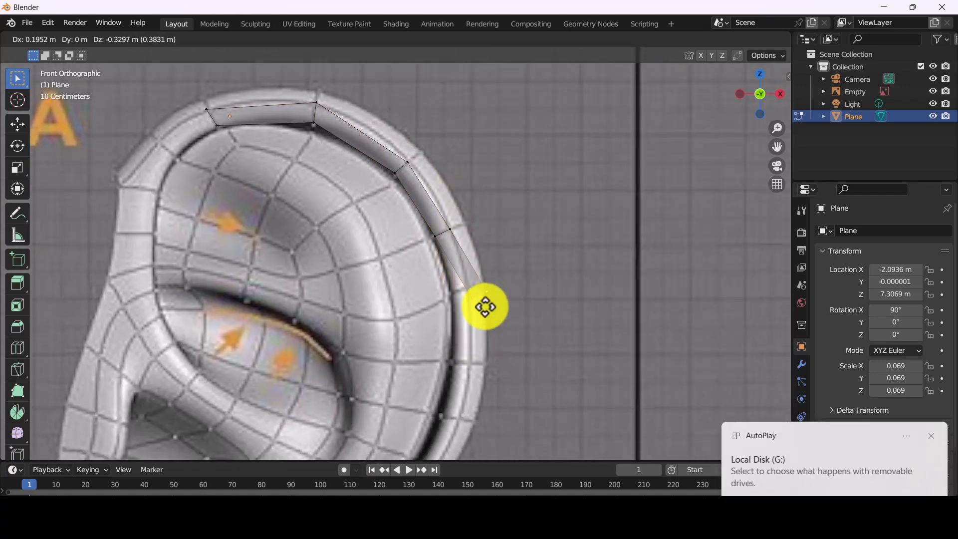
left_click(468, 302)
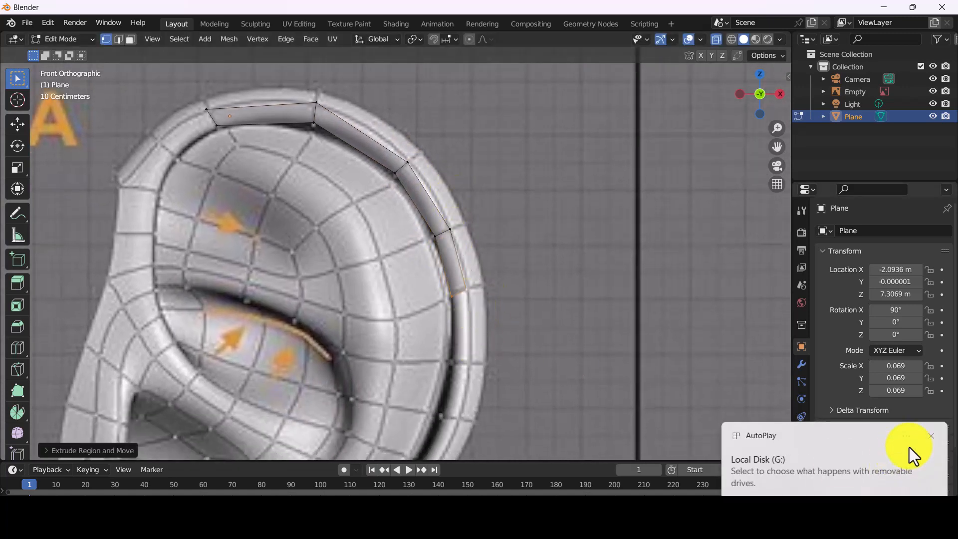
key("g")
left_click(459, 301)
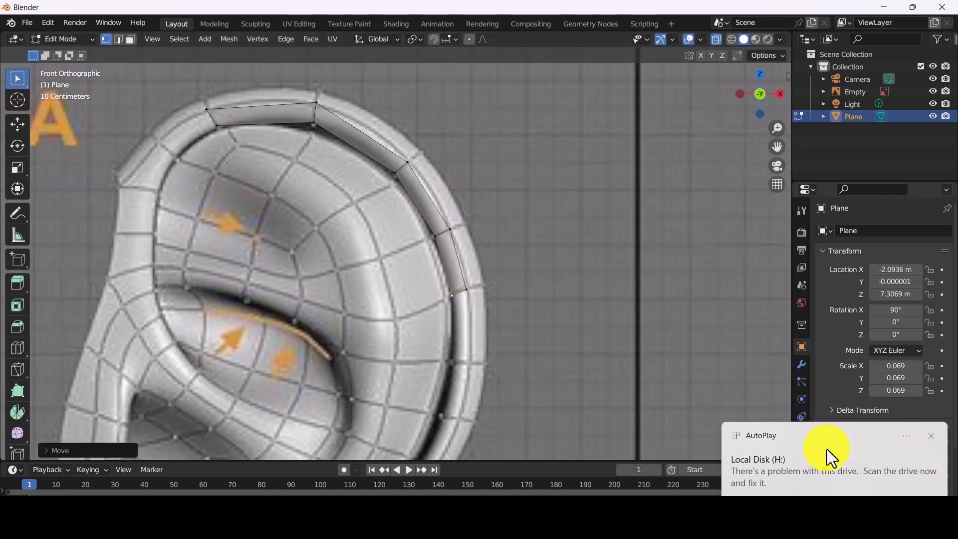
- Respond to the drive problem notification by choosing to scan and fix Local Disk (H:)
left_click(792, 466)
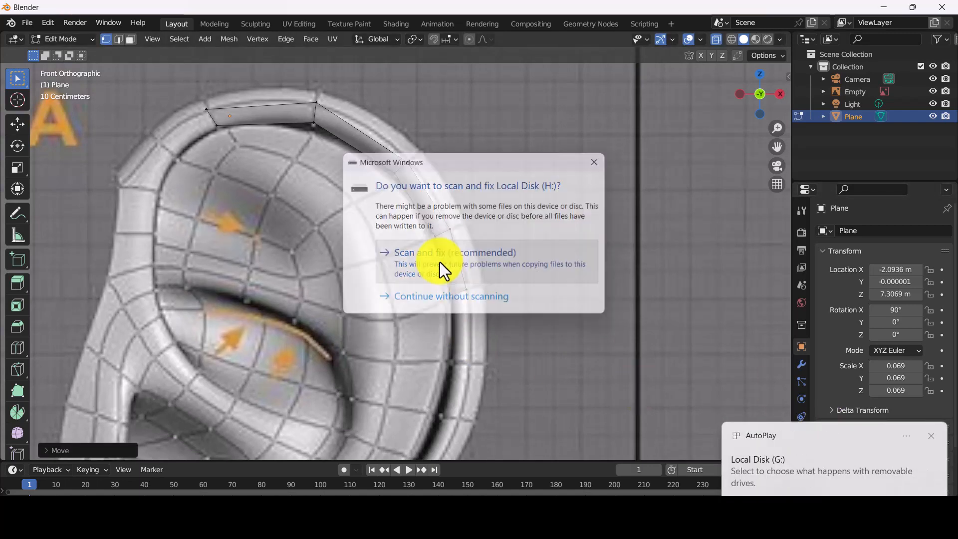
left_click(440, 263)
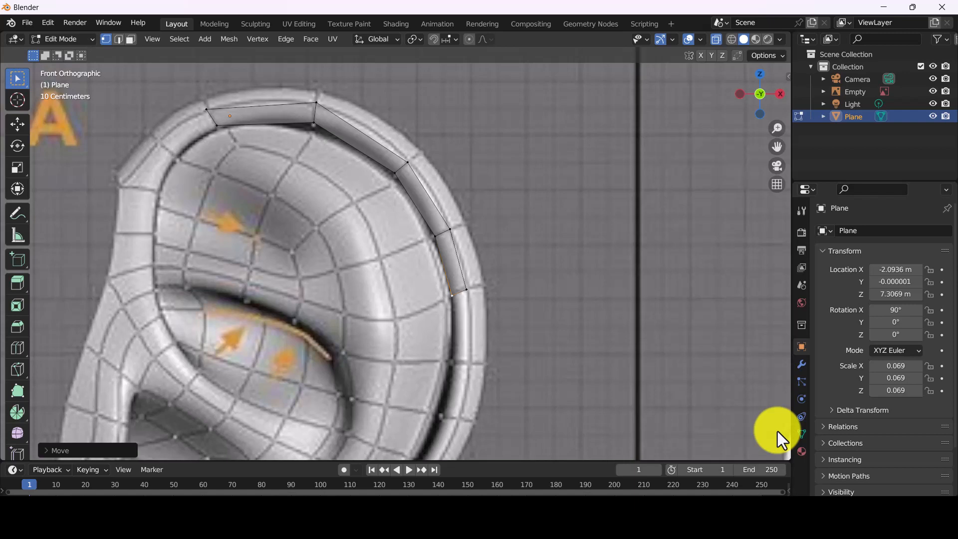
- Select the strip's end edge, extrude it to the rim's widest point and align the new inner vertex
left_click(468, 291, "shift")
key("e")
left_click(473, 369)
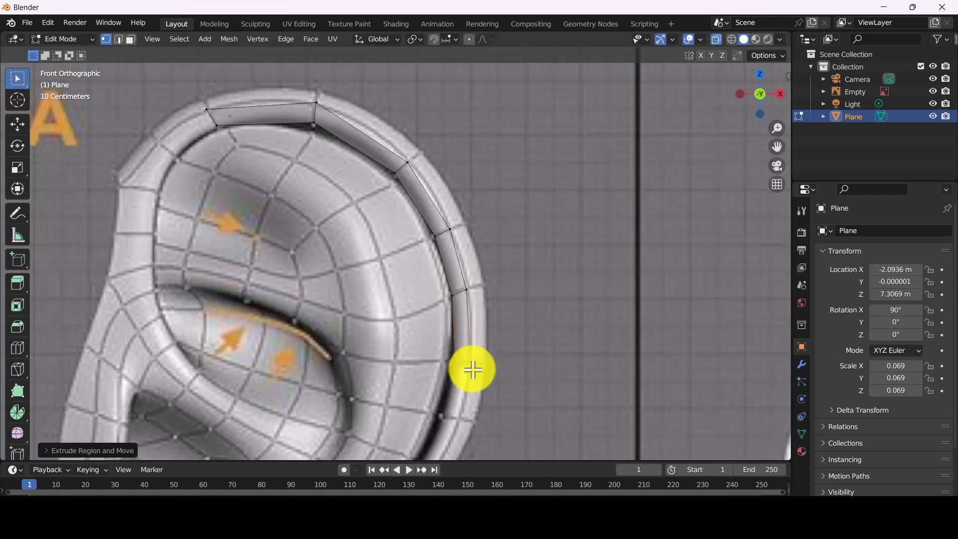
left_click(459, 374)
key("g")
left_click(455, 364)
- Extrude two more quads along the rim as it curves inward below the ear's widest point
middle_click_drag(446, 281, 479, 187, "shift")
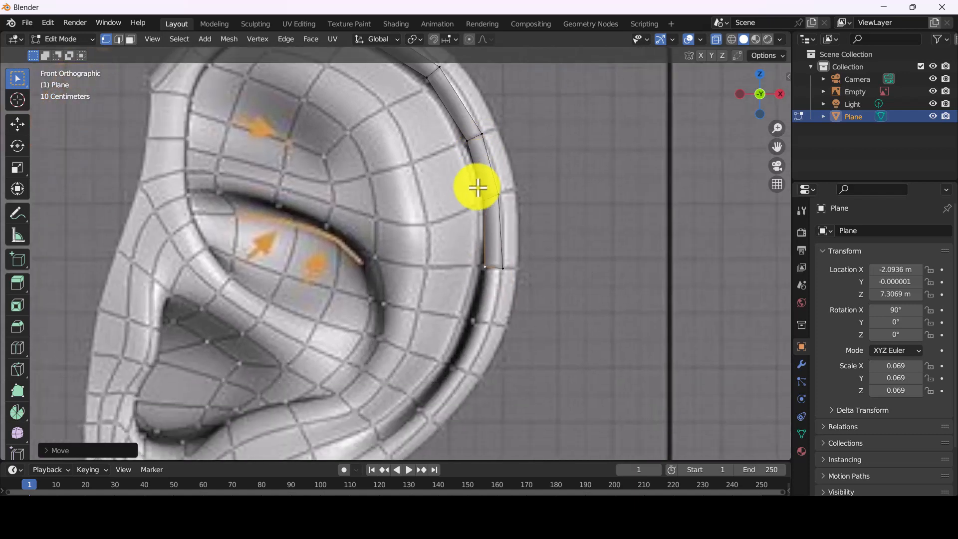
left_click(500, 271)
left_click(498, 280)
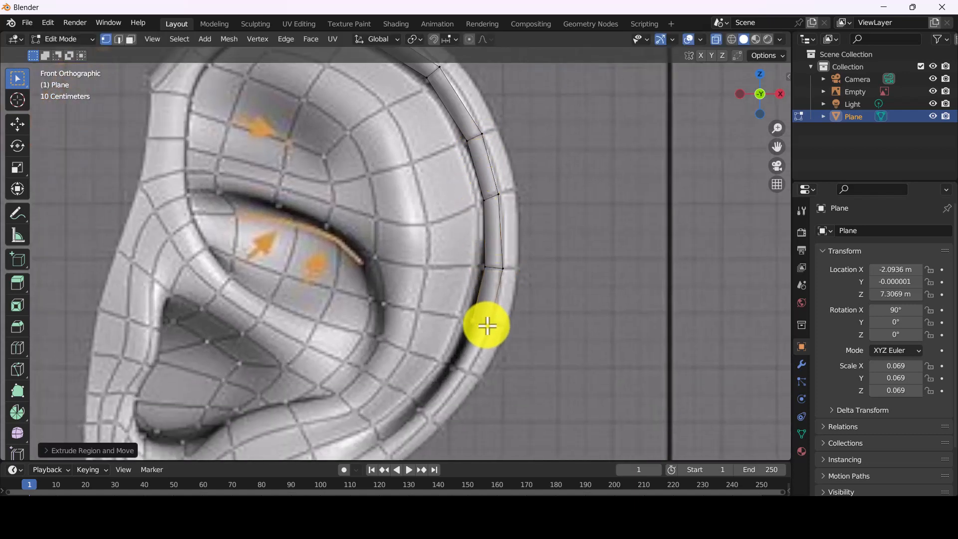
key("e")
left_click(466, 370)
- Extrude the next quad along the ear's lower right rim and move its end vertices onto the reference lines
middle_click_drag(474, 349, 523, 264, "shift")
key("e")
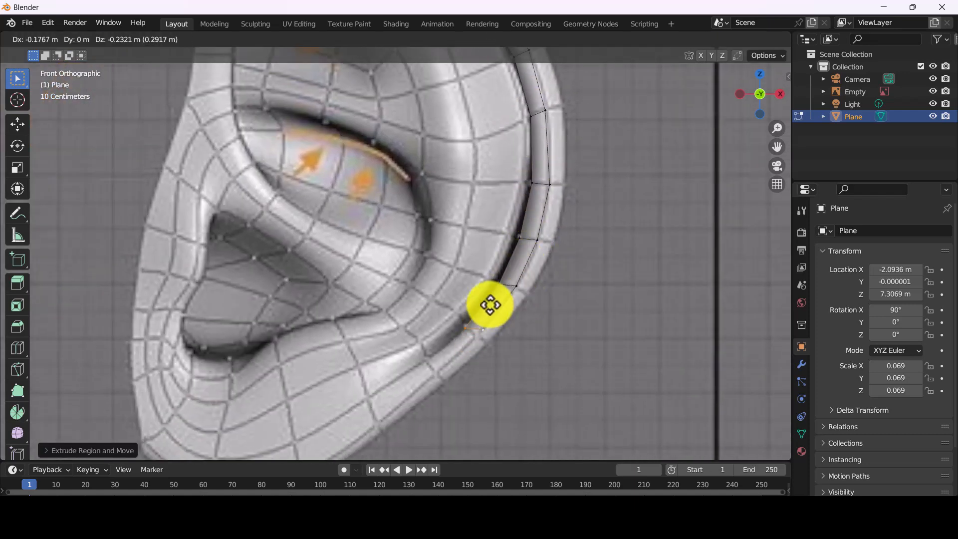
left_click(493, 305)
left_click(492, 324)
key("g")
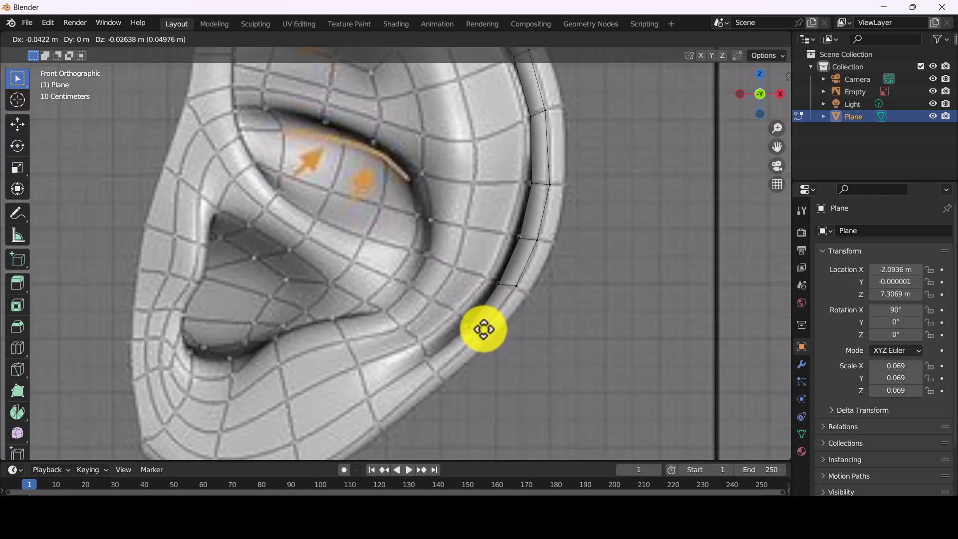
left_click(475, 329)
key("e")
left_click(477, 330)
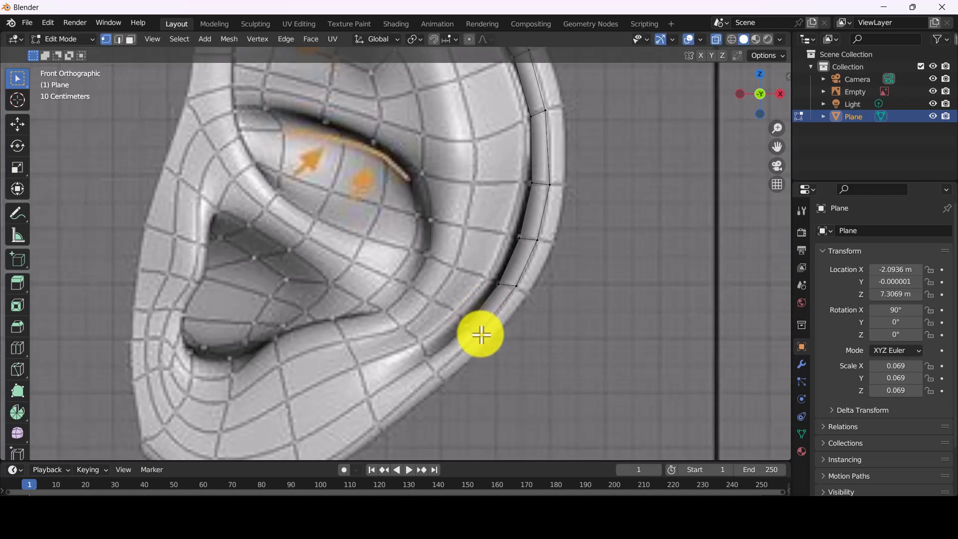
- Continue the strip with two quads along the diagonal rim towards the earlobe, fitting the outer vertex to the outline
key("e")
left_click(438, 368)
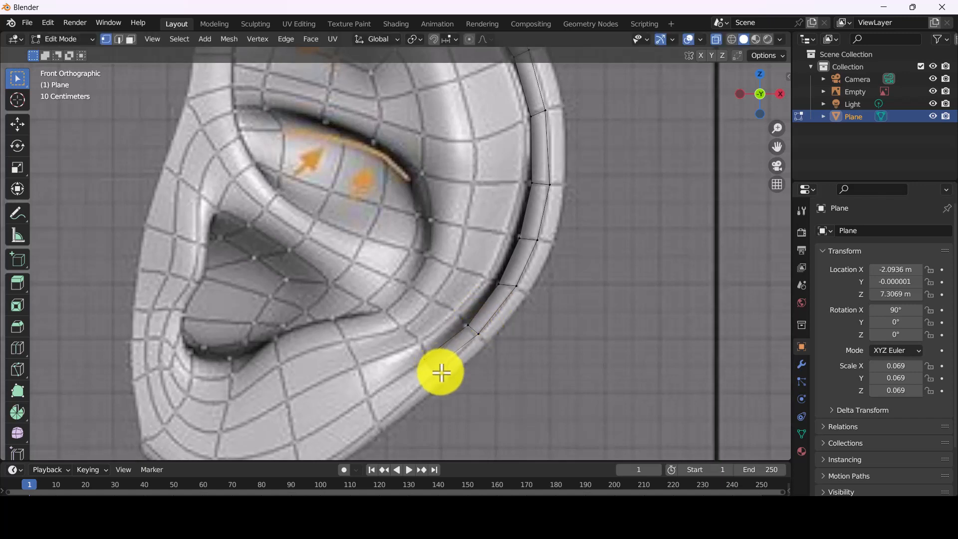
middle_click_drag(436, 376, 524, 306, "shift")
scroll(464, 310, "down", 2)
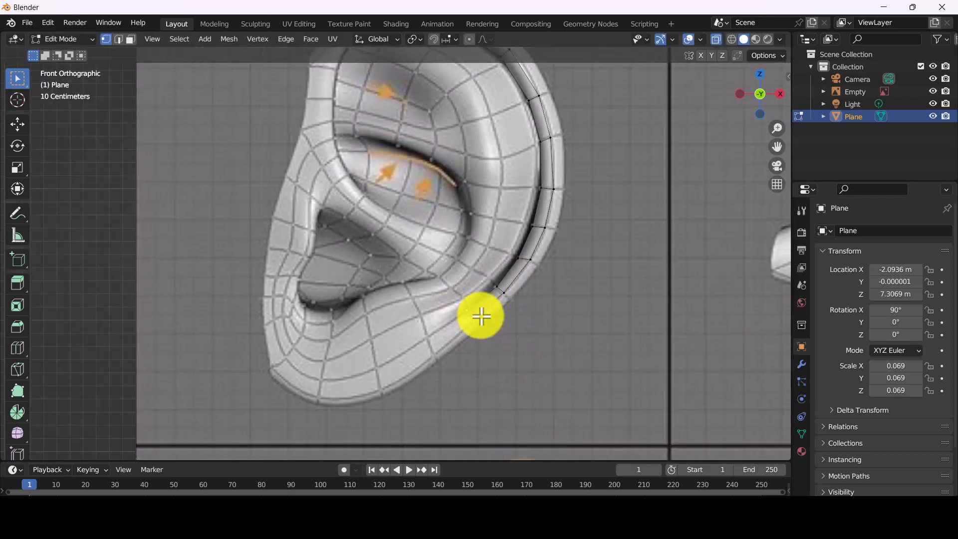
key("e")
left_click(442, 344)
left_click(436, 348)
key("g")
left_click(438, 356)
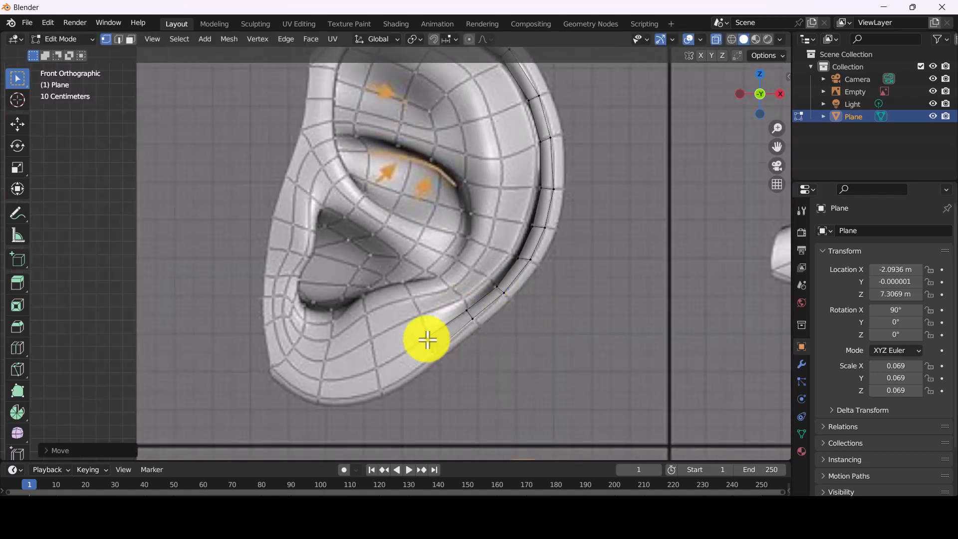
- Extrude two quads along the underside of the earlobe and fit the end vertices to the reference grid
key("e")
left_click(382, 380)
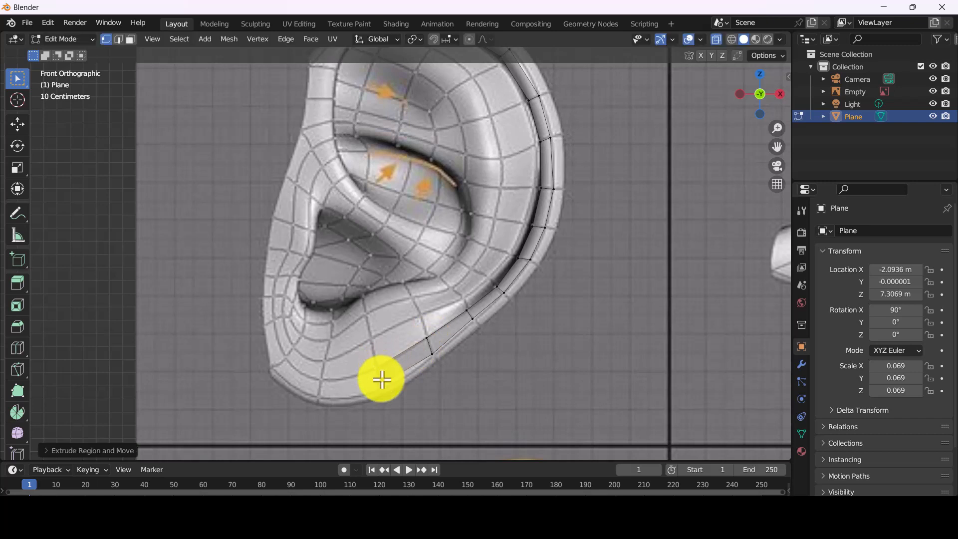
key("e")
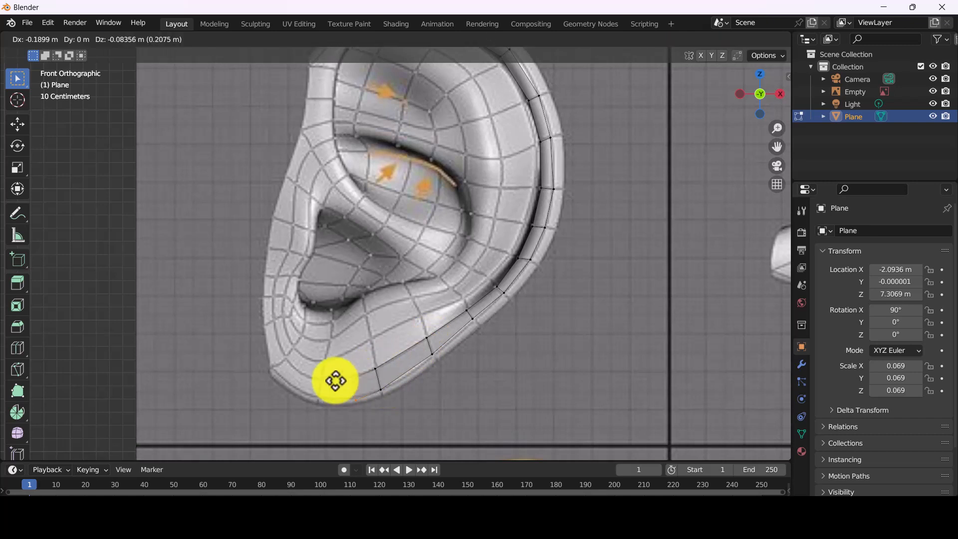
left_click(325, 398)
key("g")
left_click(321, 379)
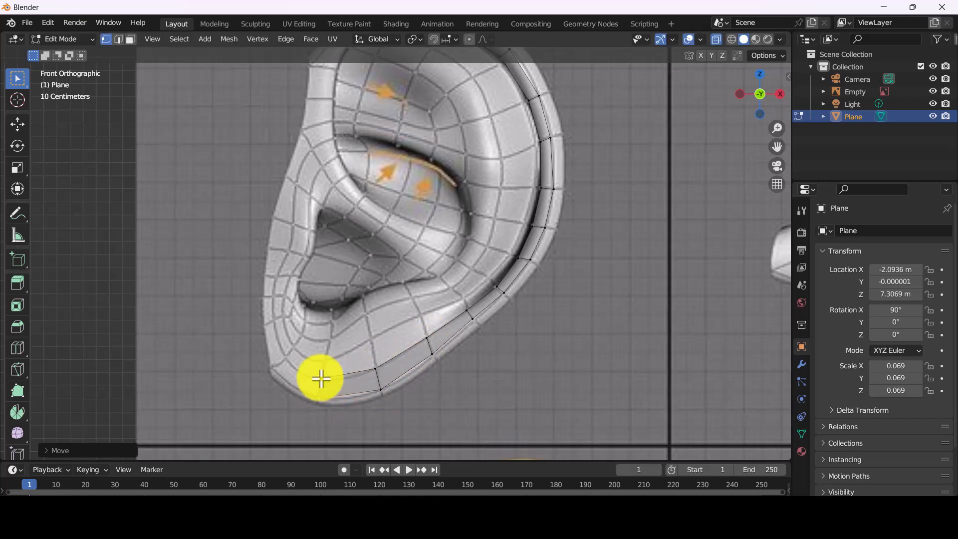
- Extrude the last quad to the earlobe's lower left corner and move its outer vertex onto the outline
middle_click_drag(368, 324, 415, 326, "shift")
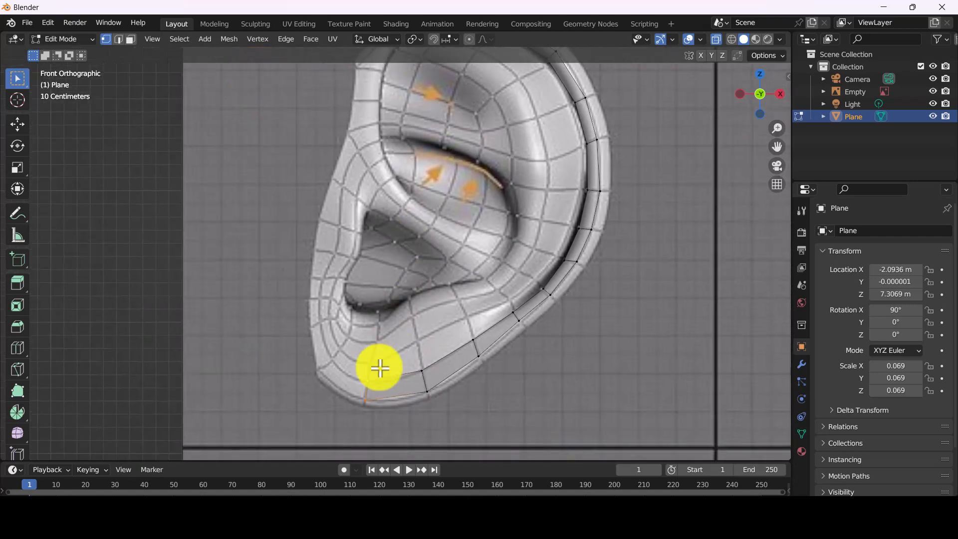
key("e")
left_click(336, 381)
key("g")
left_click(317, 372)
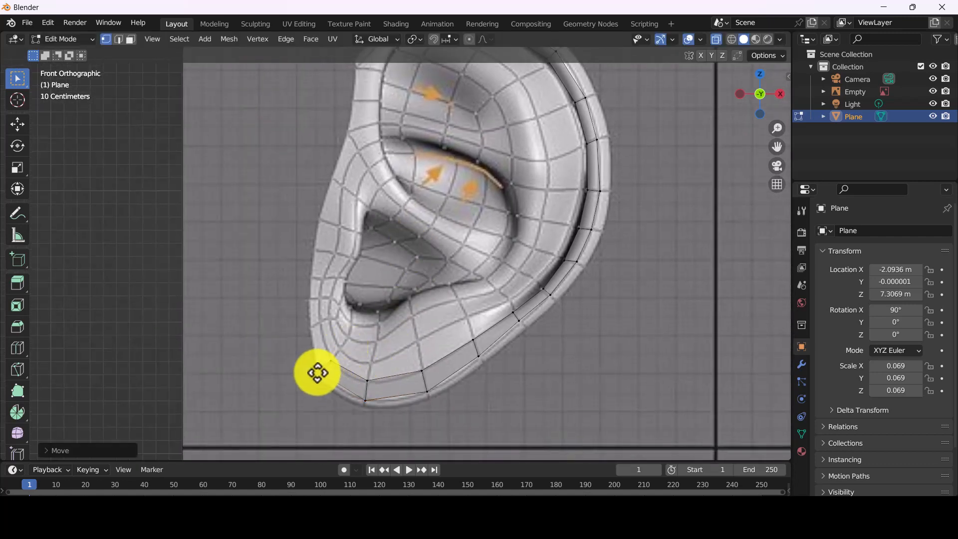
scroll(368, 364, "down", 5)
middle_click_drag(409, 338, 398, 268, "shift")
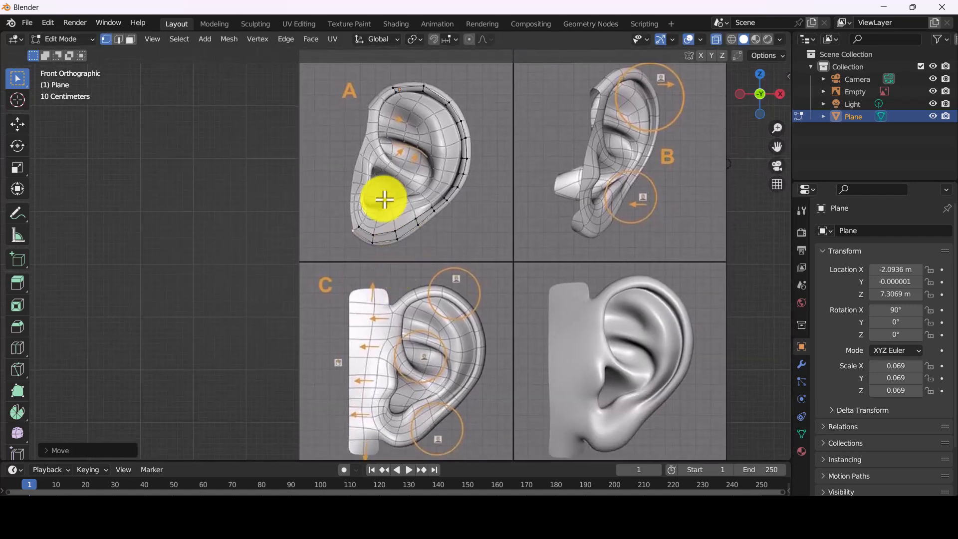
- Extrude the strip along the ear's upper left rim to the front tip and move its end vertices onto the reference lines
middle_click_drag(401, 189, 396, 216, "shift")
scroll(413, 129, "up", 1)
middle_click_drag(413, 128, 422, 218, "shift")
scroll(395, 157, "up", 3)
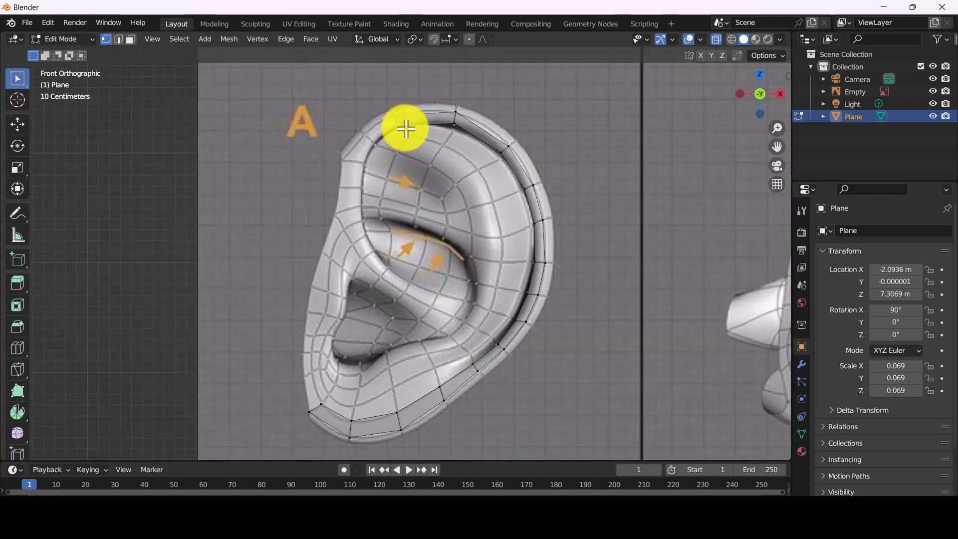
key("g")
left_click(377, 148)
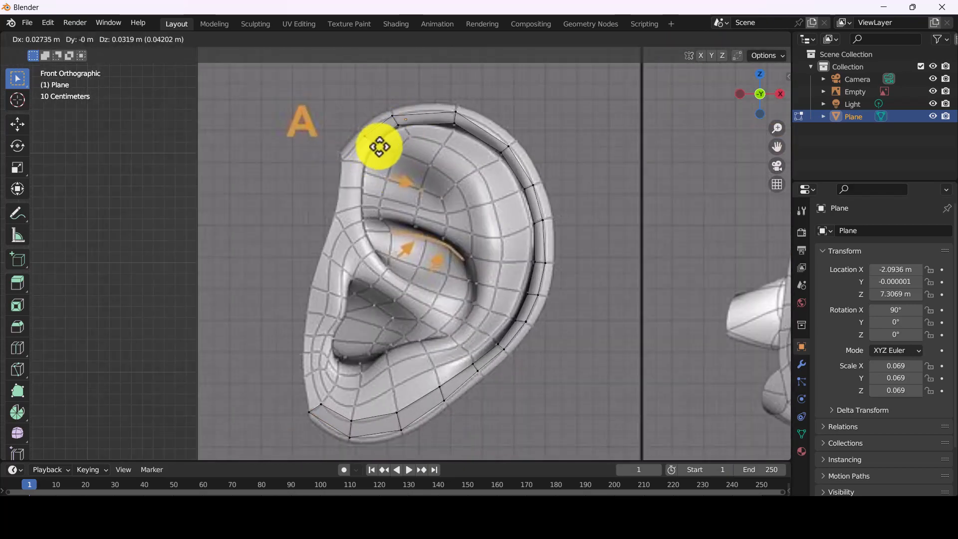
key("e")
left_click(363, 163)
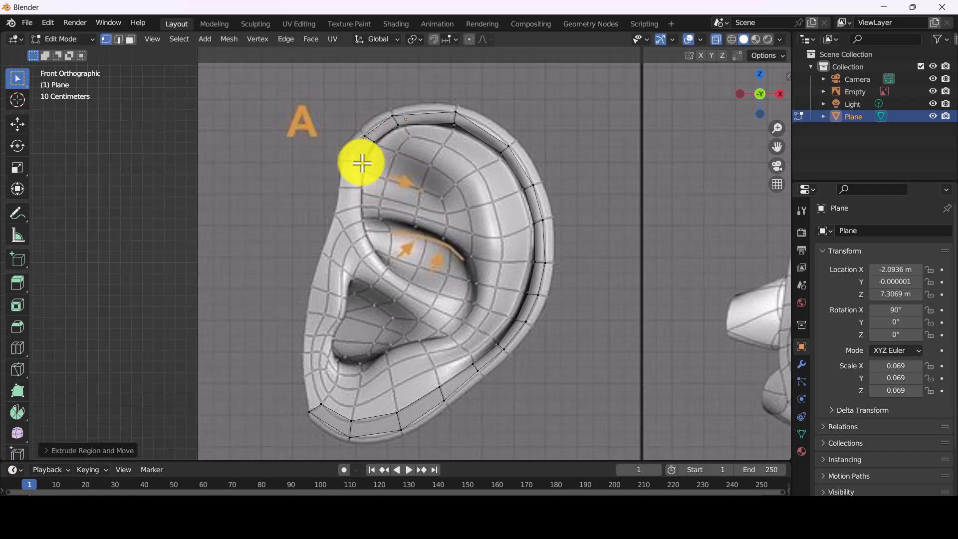
key("g")
left_click(376, 164)
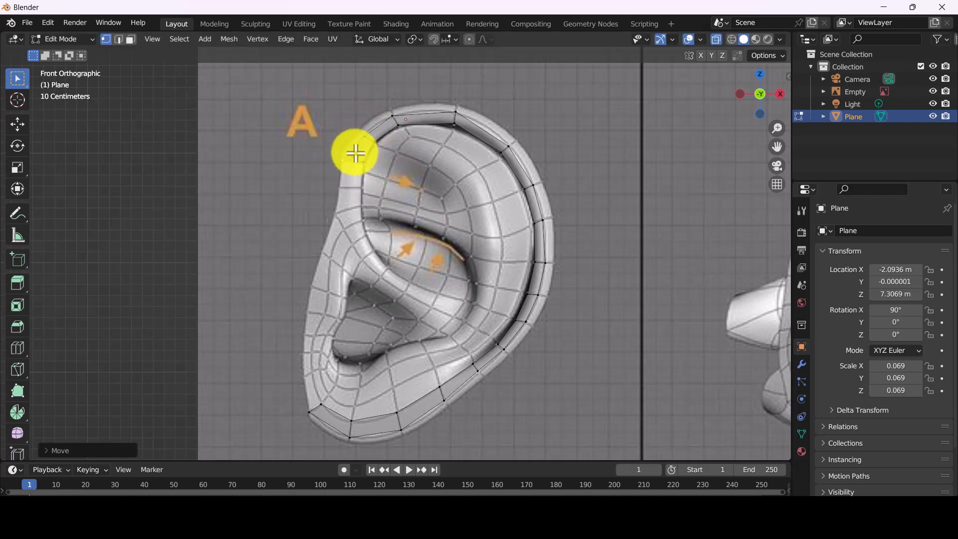
- Extrude the strip's outer edge loop and scale it slightly outwards to form another row around the rim
left_click(119, 40)
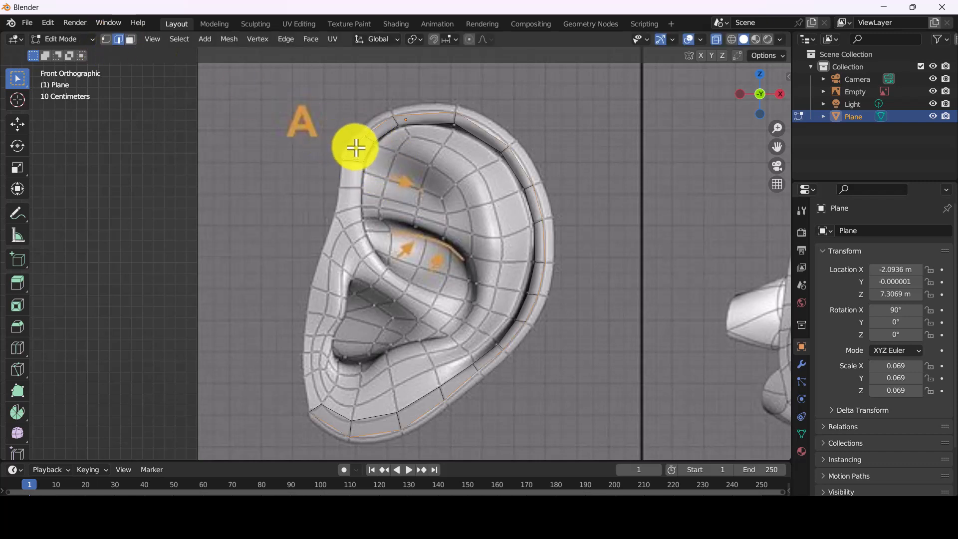
key("s")
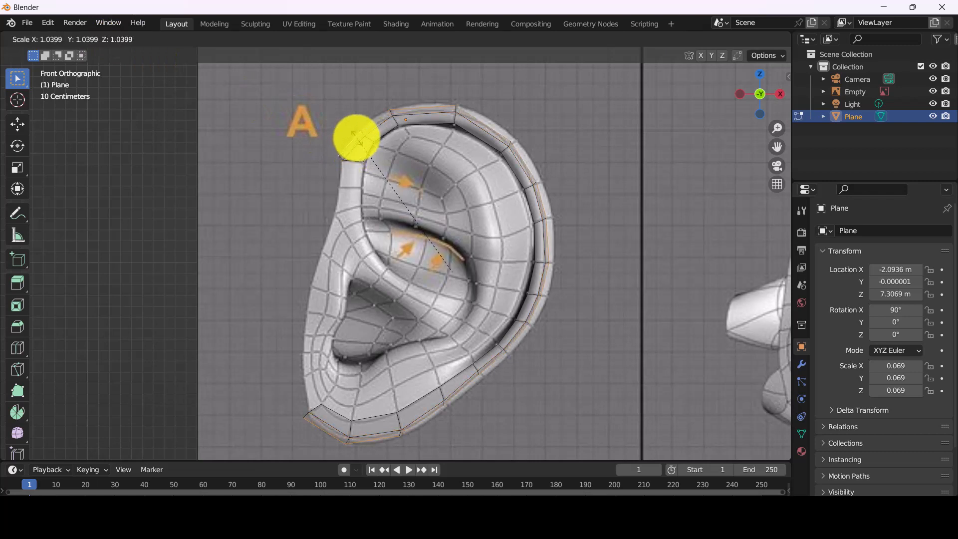
left_click(361, 131)
- Move the new outer row's vertices along the upper right and top of the rim onto the ear's outline
left_click(105, 39)
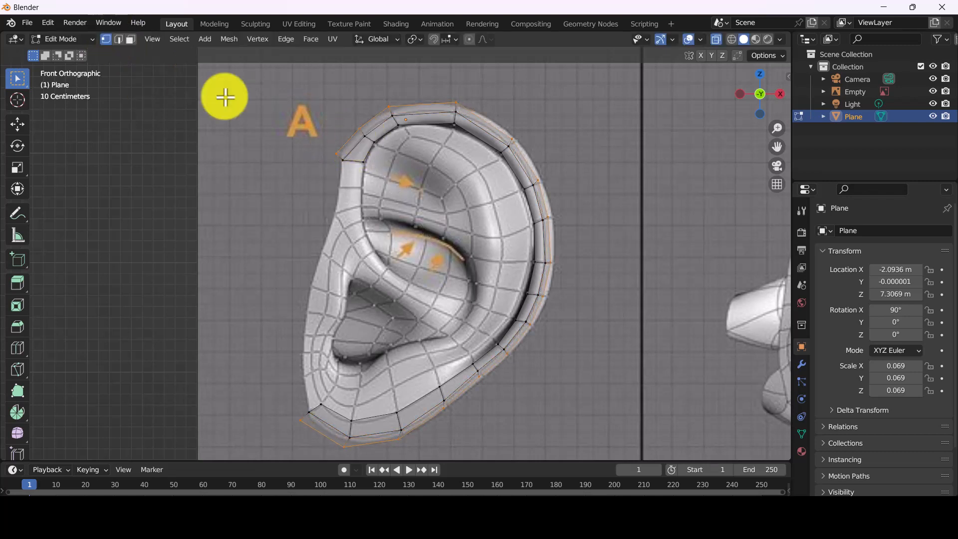
left_click(552, 219)
key("g")
left_click(553, 215)
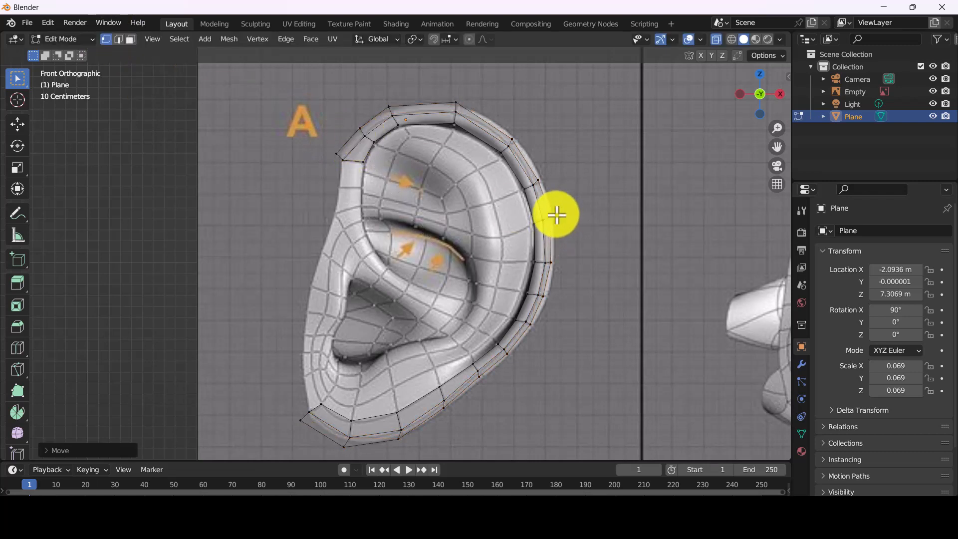
key("g")
left_click(552, 184)
left_click(515, 138)
key("g")
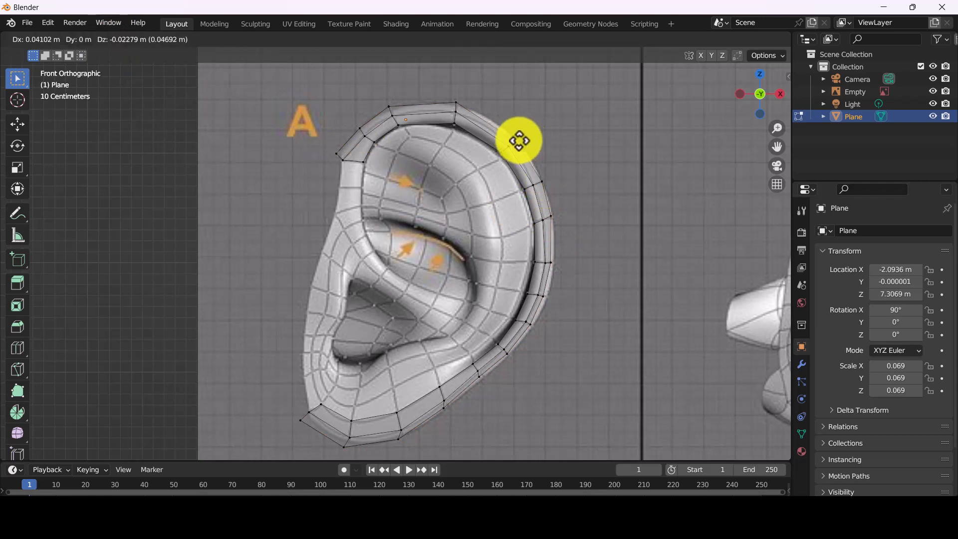
left_click(400, 107)
key("g")
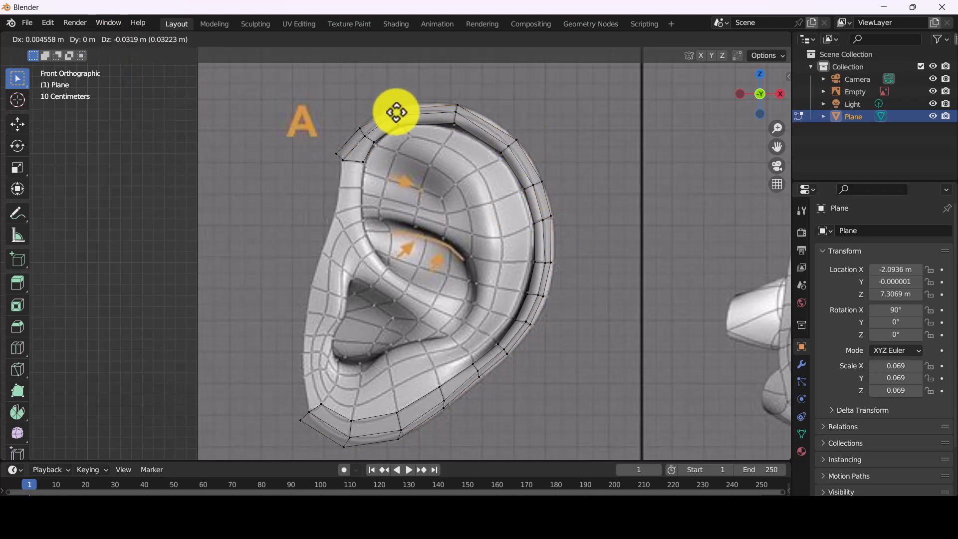
left_click(396, 111)
key("g")
- Move the outer row's vertices along the lower right curve of the rim onto the ear's outline
left_click(552, 289)
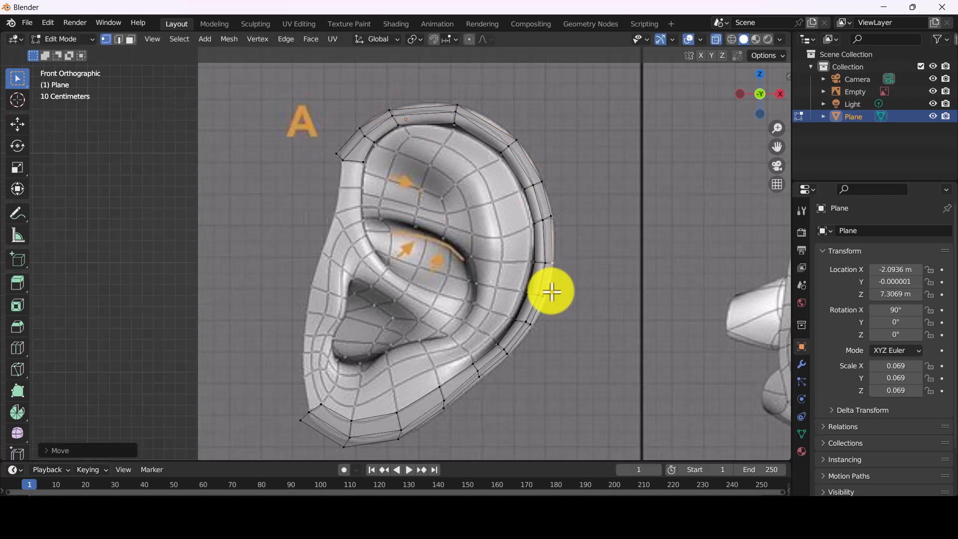
key("g")
left_click(549, 305)
key("g")
left_click(515, 355)
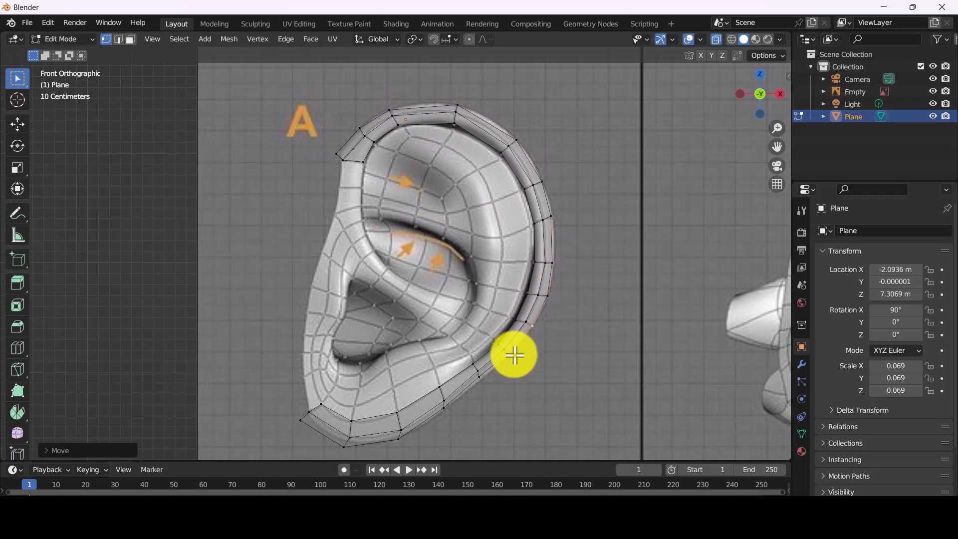
key("g")
left_click(488, 377)
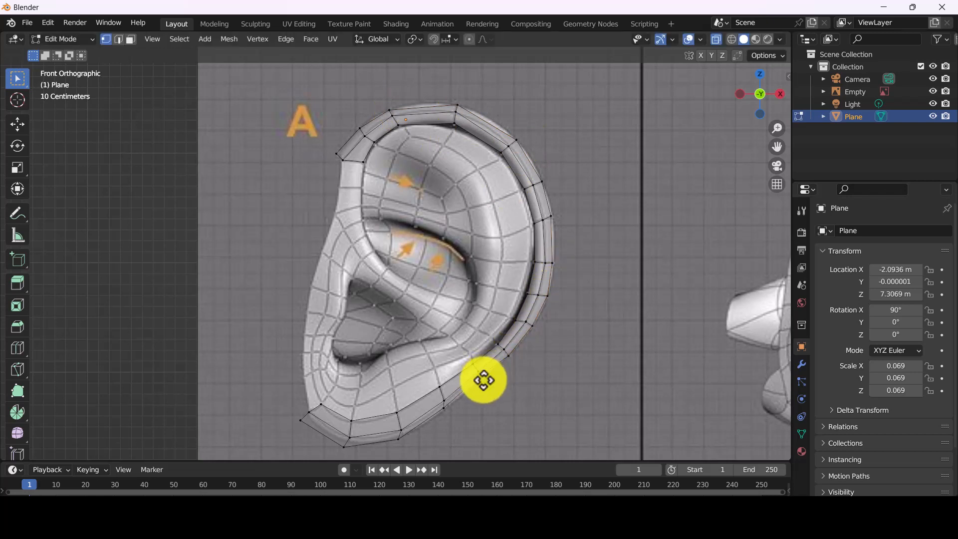
- Fit the outer row's vertices along the earlobe's underside and at its lower left corner to the outline
key("g")
left_click(454, 408)
key("g")
left_click(344, 444)
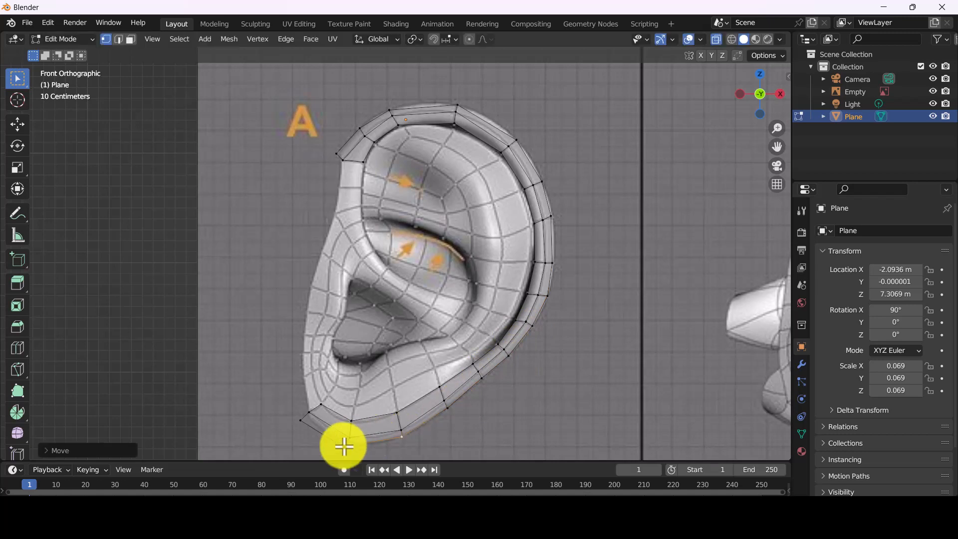
key("g")
left_click(353, 438)
key("g")
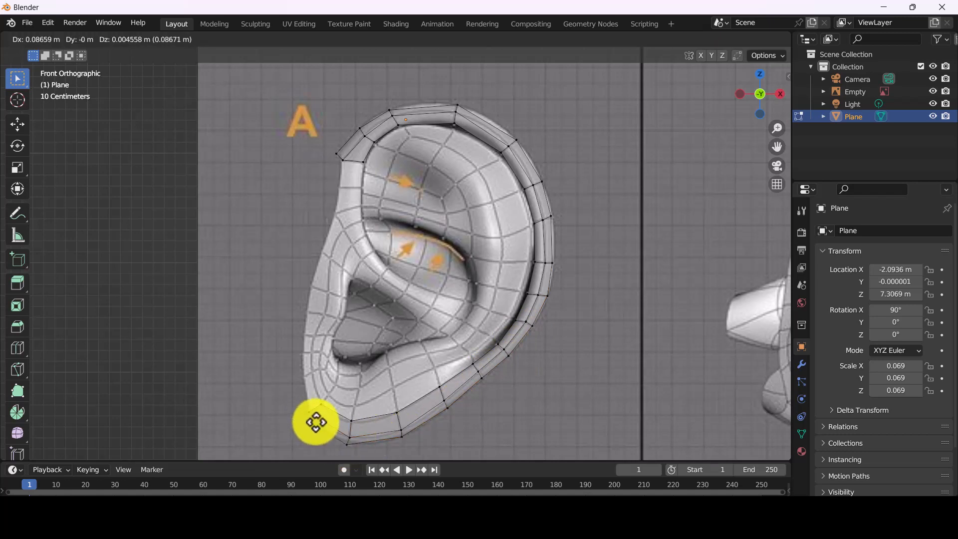
left_click(314, 421)
- Extrude the strip's inner edge loop in front view and scale it inwards to form a wide inner band
scroll(395, 270, "down", 3)
middle_click_drag(406, 360, 385, 265, "shift")
middle_click_drag(337, 214, 337, 240, "shift")
scroll(337, 240, "up", 2)
middle_click_drag(369, 196, 381, 302, "shift")
scroll(389, 130, "up", 1)
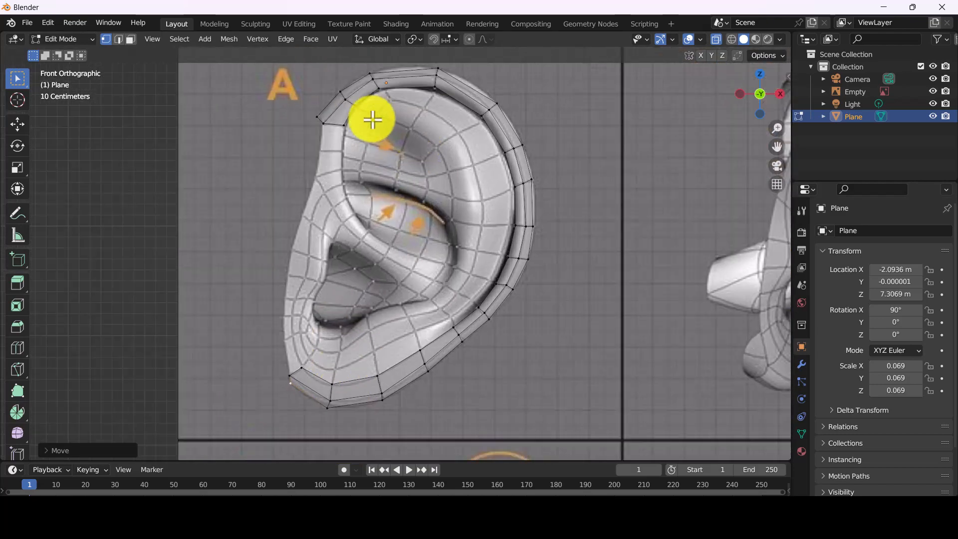
middle_click_drag(382, 125, 286, 220)
key("KP_1")
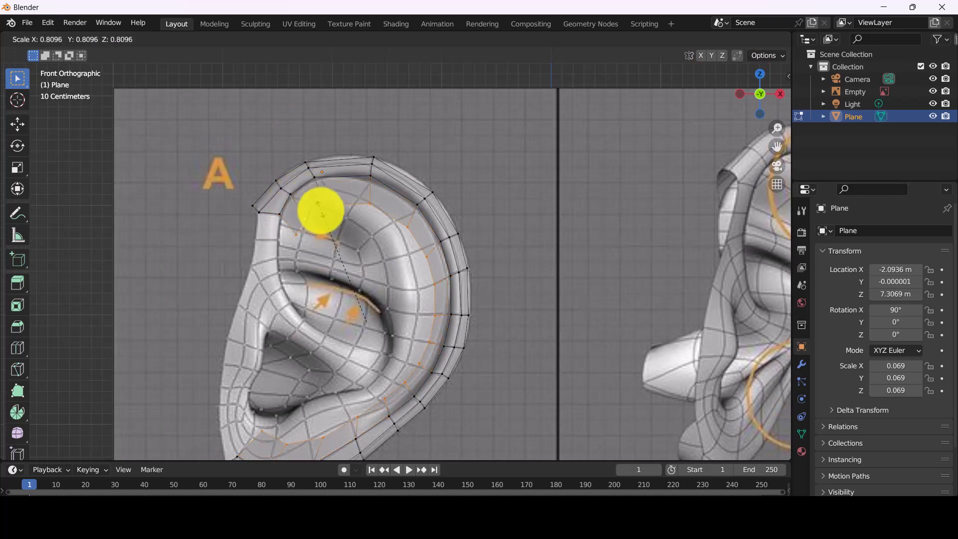
left_click(306, 240)
- Move the inner band's vertices at the ear's upper left and top onto the reference grid intersections
key("g")
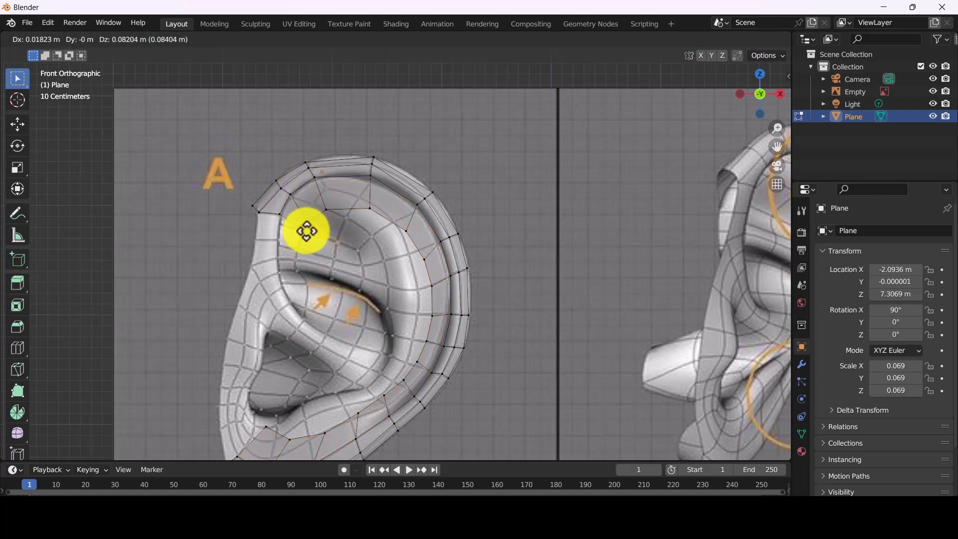
left_click(306, 231)
left_click(282, 218)
key("g")
left_click(281, 227)
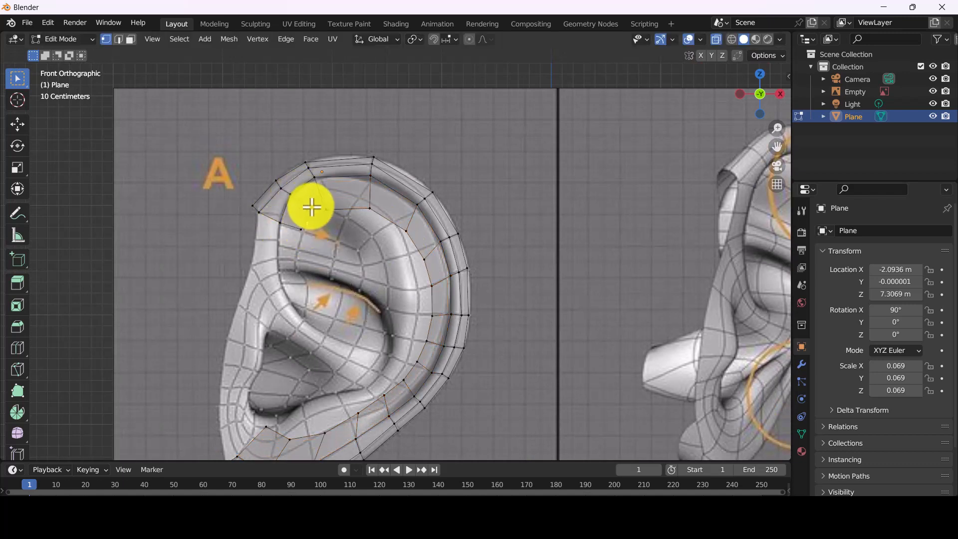
key("g")
left_click(370, 209)
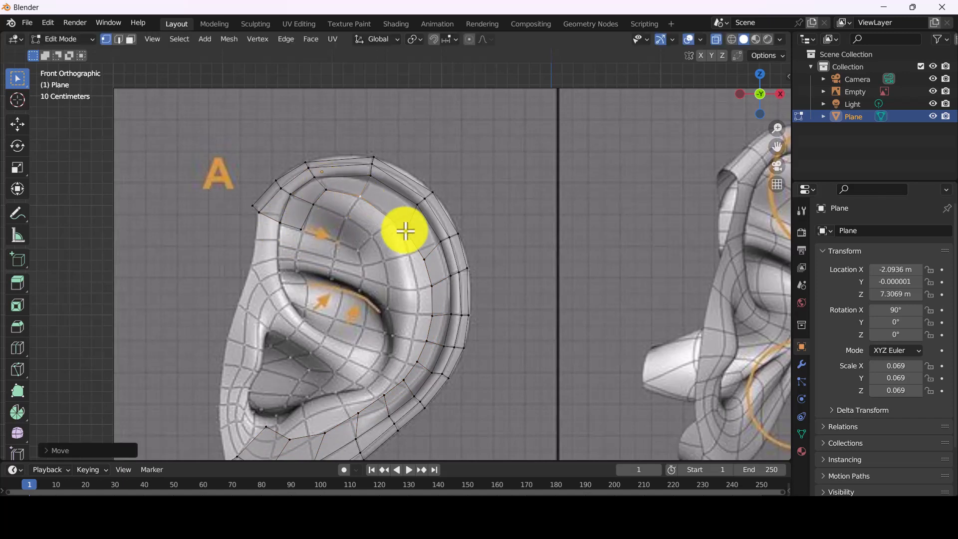
key("g")
- Move the inner band's vertices down the ear's right side onto the reference grid intersections
left_click(419, 276)
key("g")
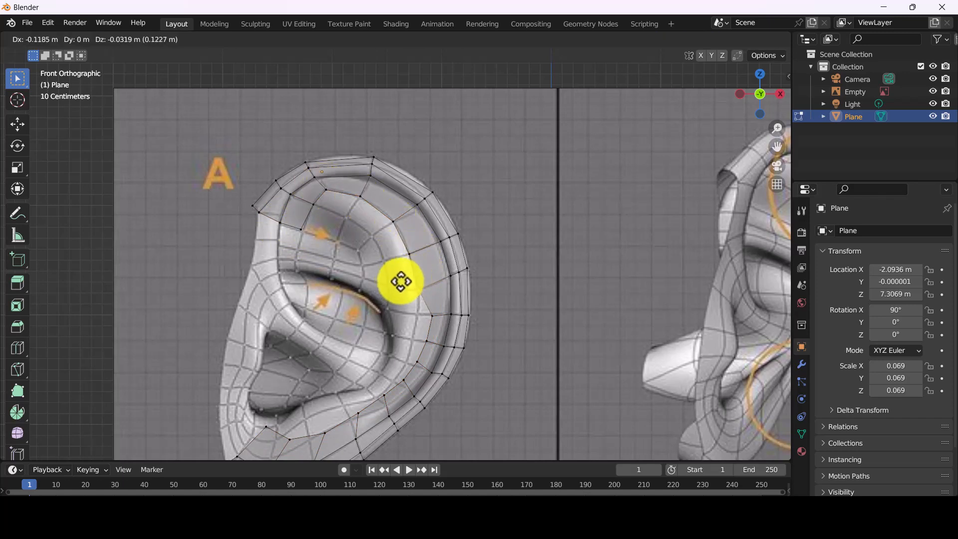
left_click(424, 317)
key("g")
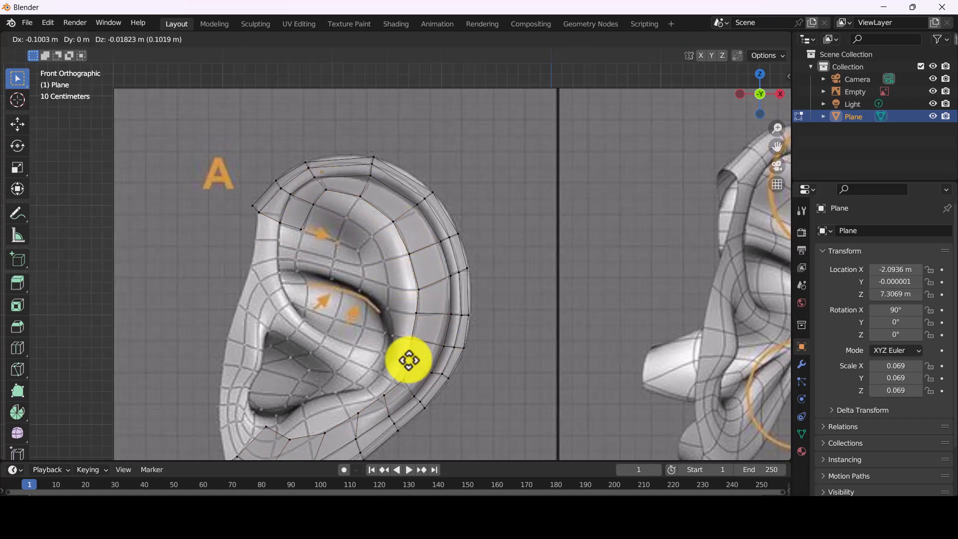
left_click(410, 363)
key("g")
left_click(361, 404)
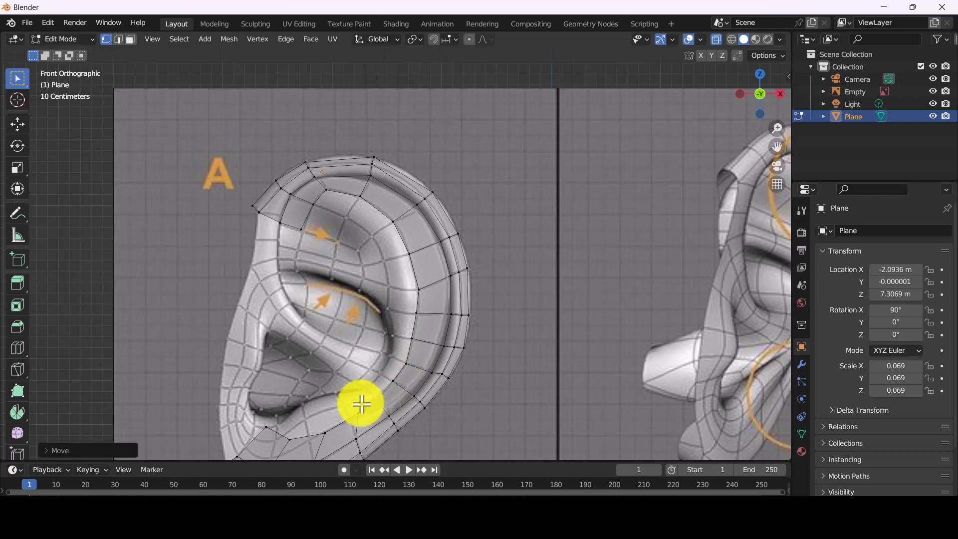
key("g")
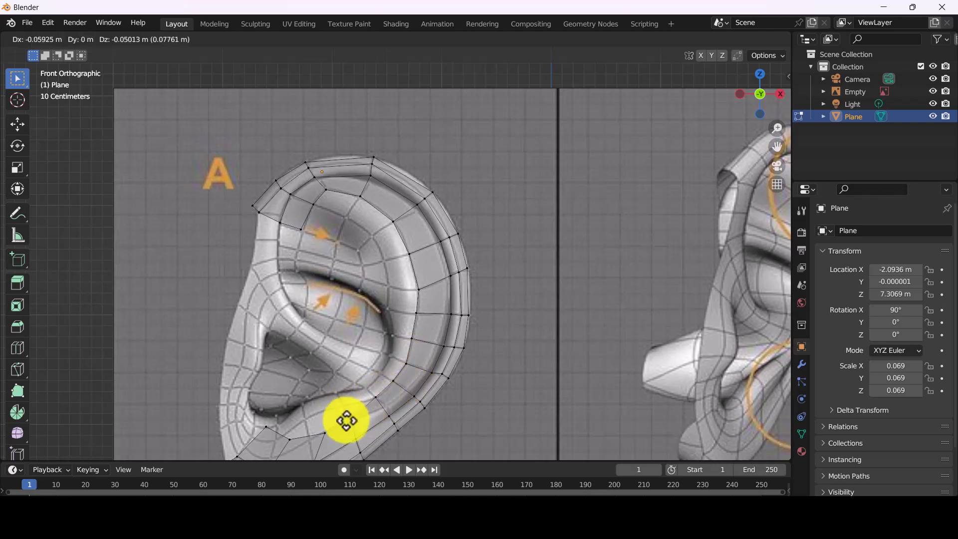
left_click(337, 405)
- Fit the inner band's remaining vertices above the earlobe to the reference lines, ending at its lower left end
left_click(327, 433)
key("g")
left_click(304, 420)
middle_click_drag(328, 419, 430, 295, "shift")
left_click(403, 314)
key("g")
left_click(375, 310)
key("g")
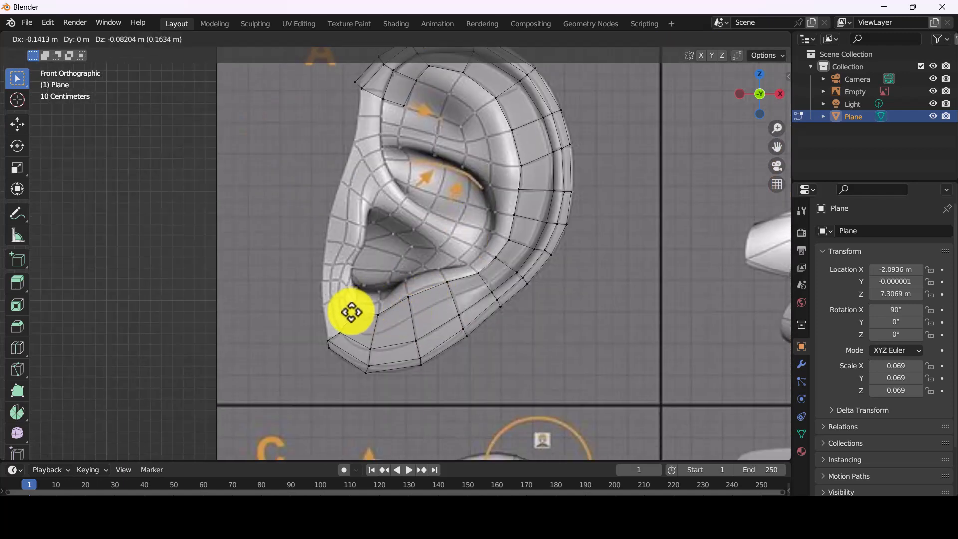
left_click(352, 312)
- Add a loop cut along the middle of the inner band and move its earlobe vertices onto the reference lines
middle_click_drag(480, 230, 421, 278, "shift")
left_click(394, 131)
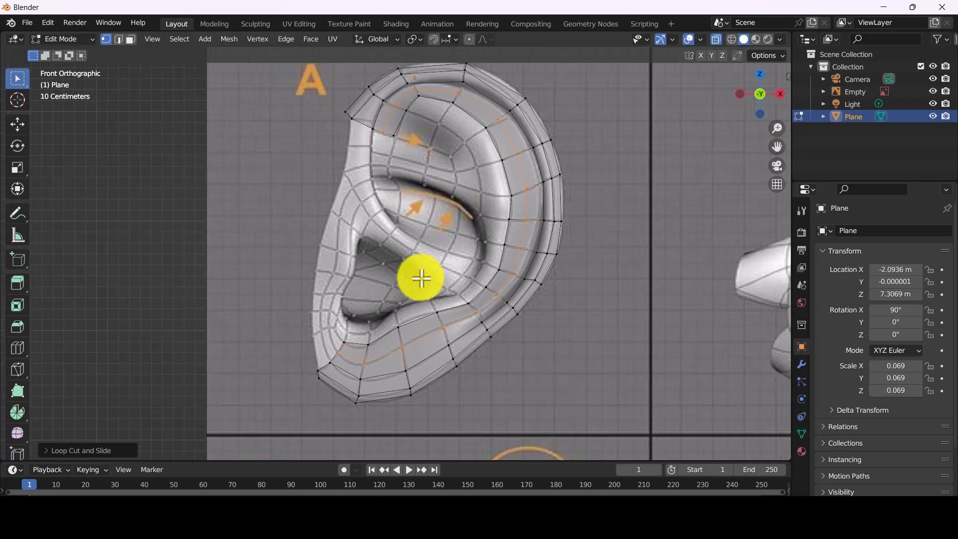
left_click(379, 349)
key("g")
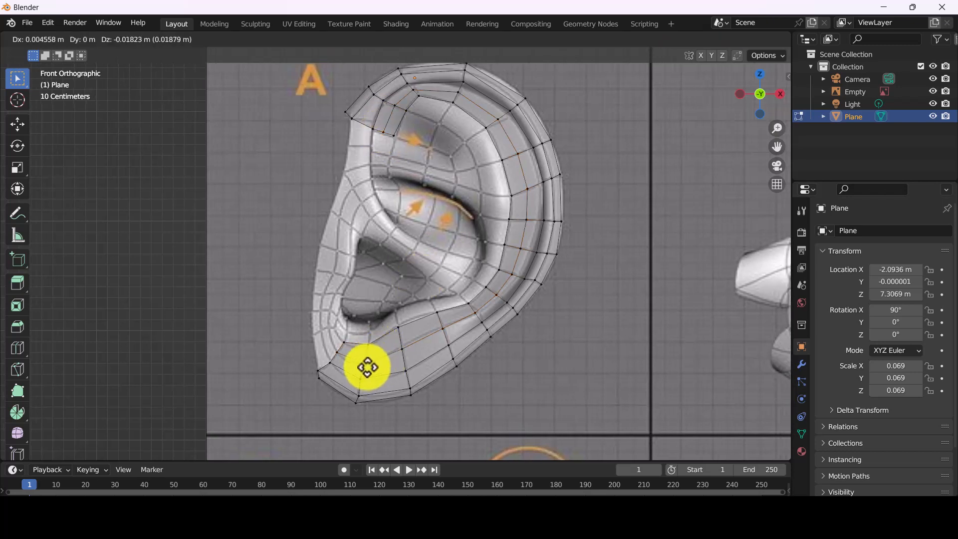
left_click(405, 349)
key("g")
left_click(405, 349)
scroll(465, 283, "up", 1, "shift")
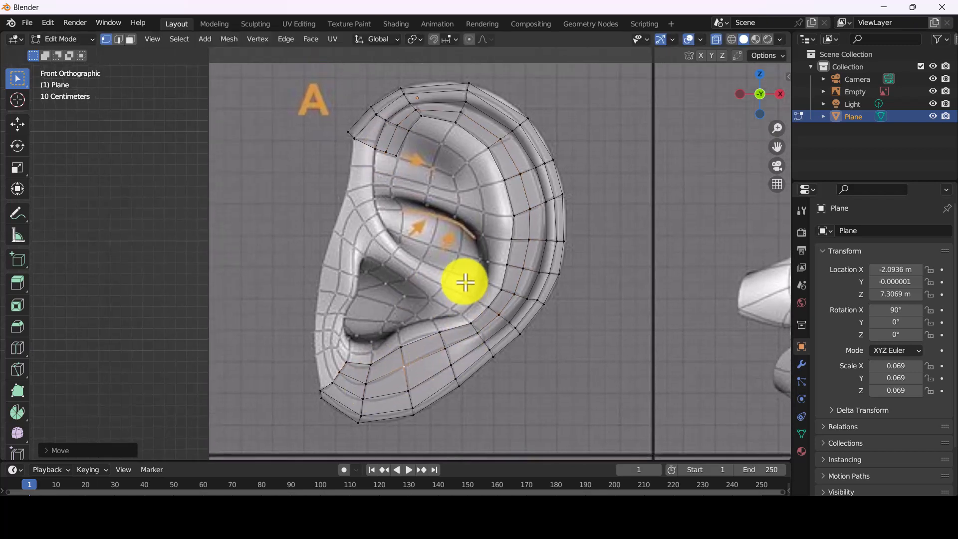
- Extrude the innermost edge loop and scale it inwards to about 0.73
middle_click_drag(465, 282, 466, 285, "shift")
left_click(408, 133)
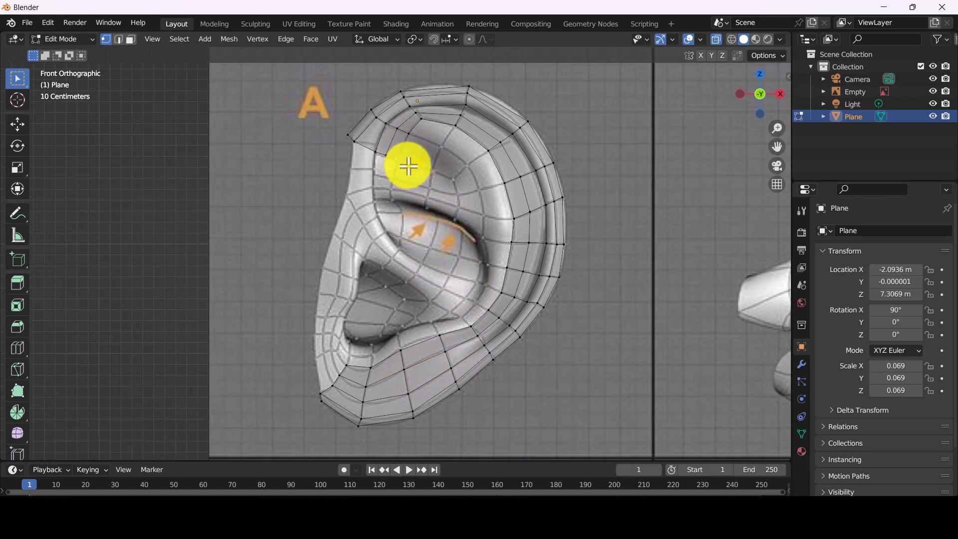
left_click(413, 137, "alt")
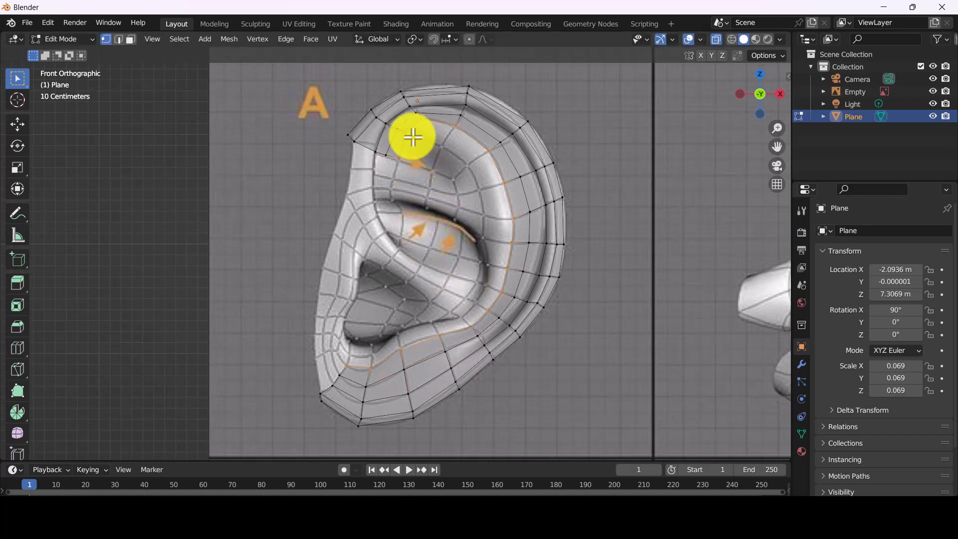
key("s")
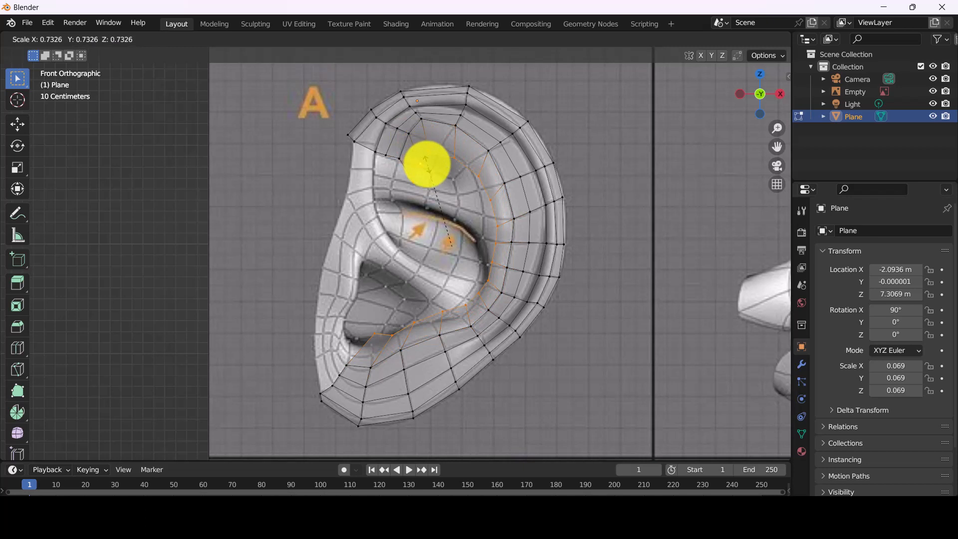
left_click(427, 165)
- Dissolve the unneeded edge selection in the new inner row near the ear's upper left
left_click(420, 180)
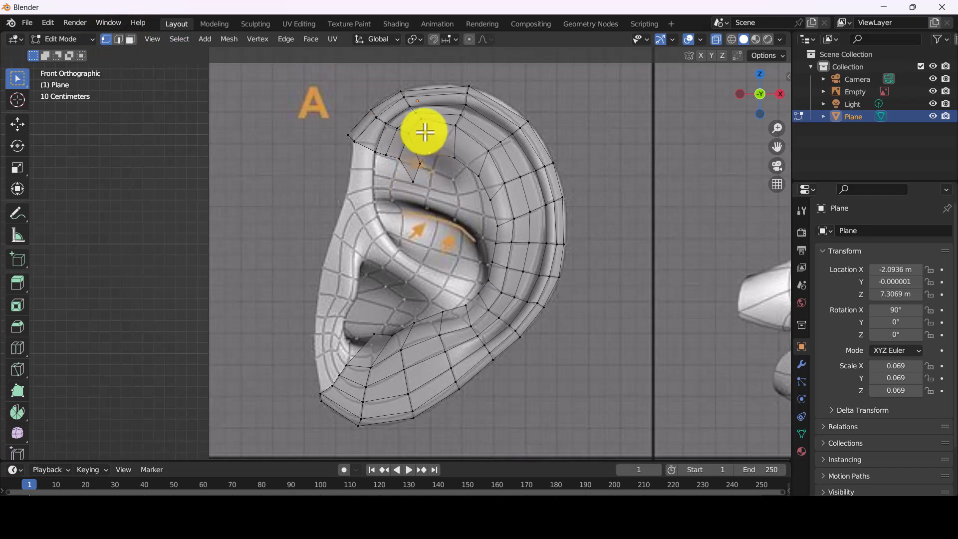
left_click(118, 39)
key("x")
left_click(405, 226)
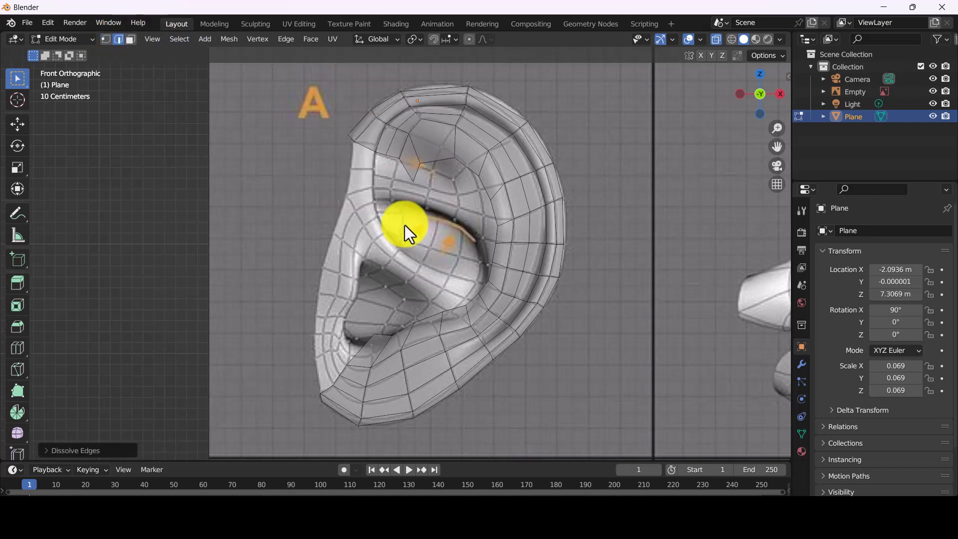
- Merge the surplus vertices in the new inner row's upper part and move the remaining ones onto the reference lines
left_click(106, 39)
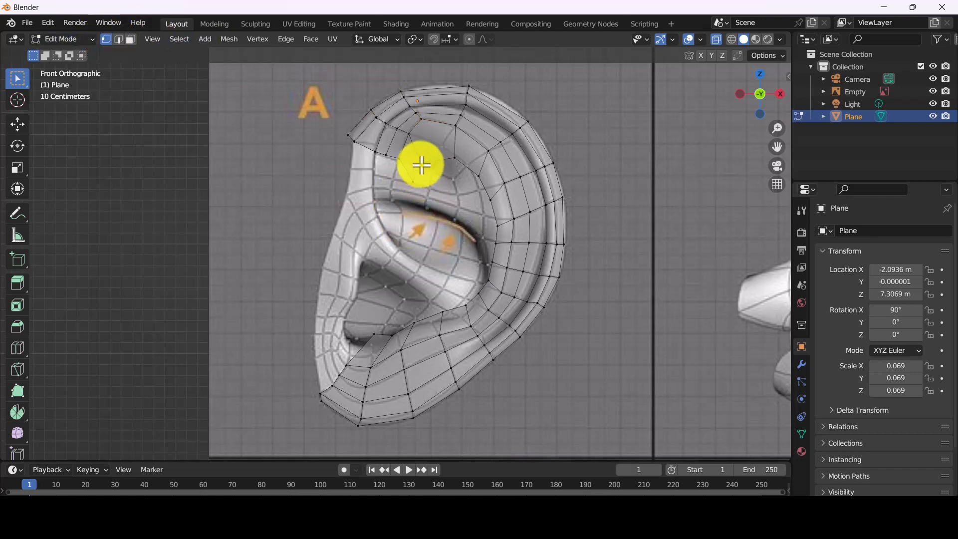
key("g")
left_click(441, 144)
left_click(420, 190)
key("g")
left_click(440, 180)
left_click(454, 162)
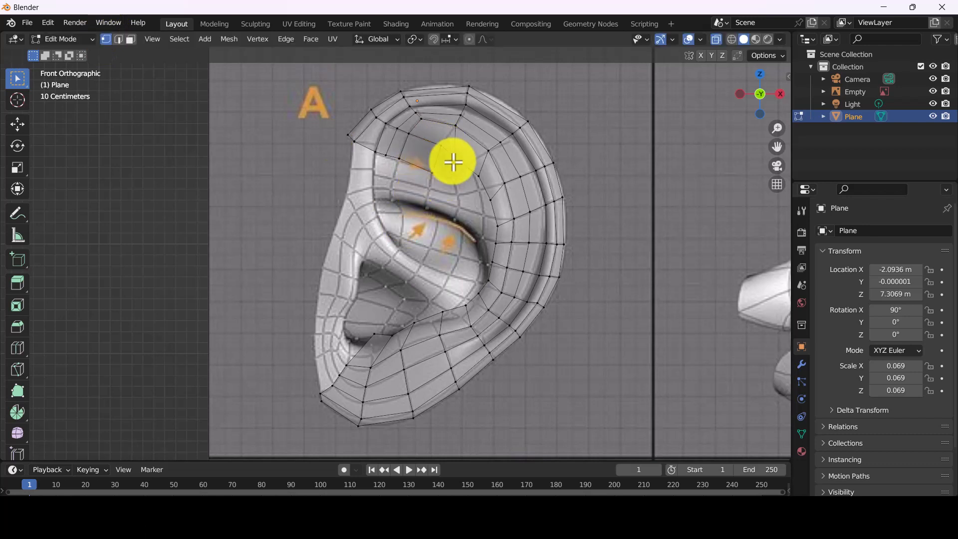
key("m")
left_click(447, 153)
key("g")
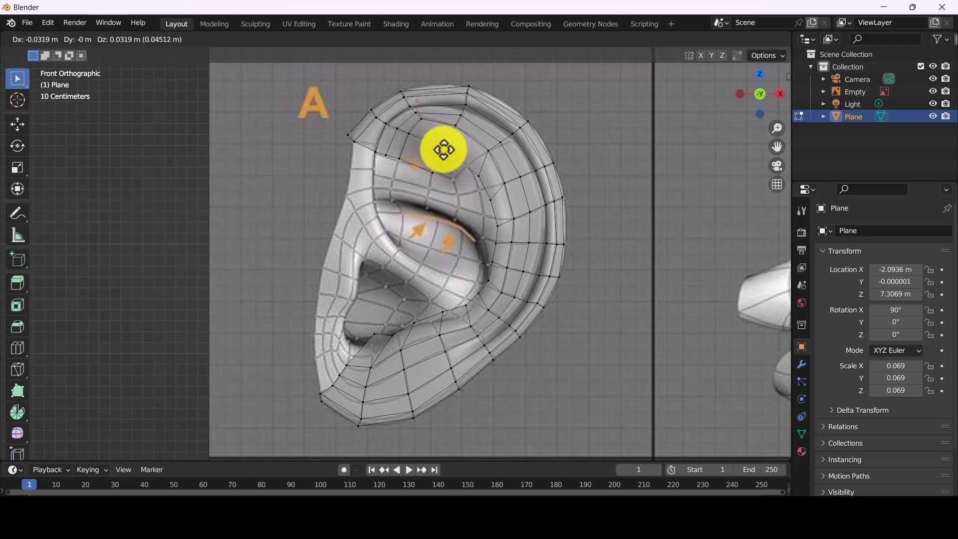
left_click(440, 146)
- Fit the inner row's vertices along the ear's right-hand curve to the reference lines, down to its lower bend
left_click(475, 170)
key("g")
left_click(467, 163)
key("g")
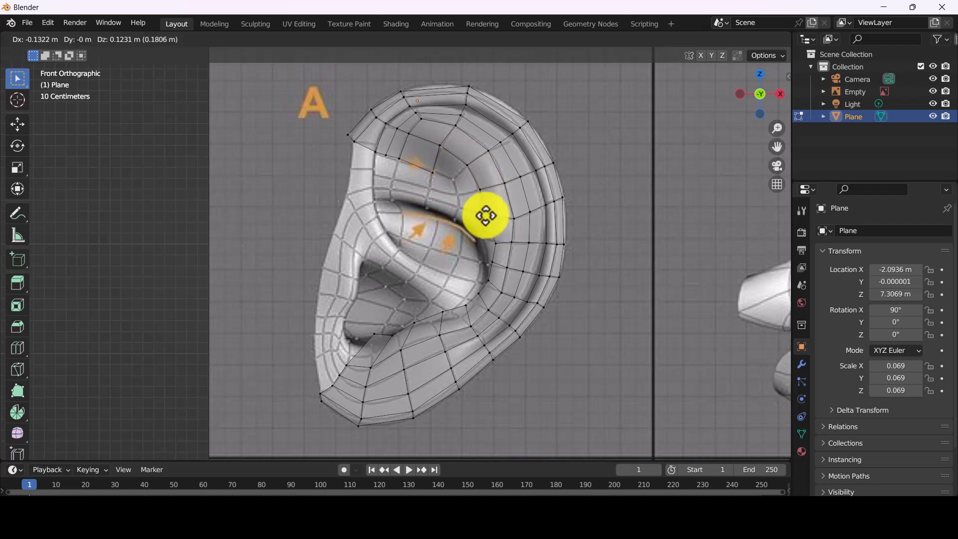
left_click(488, 220)
key("g")
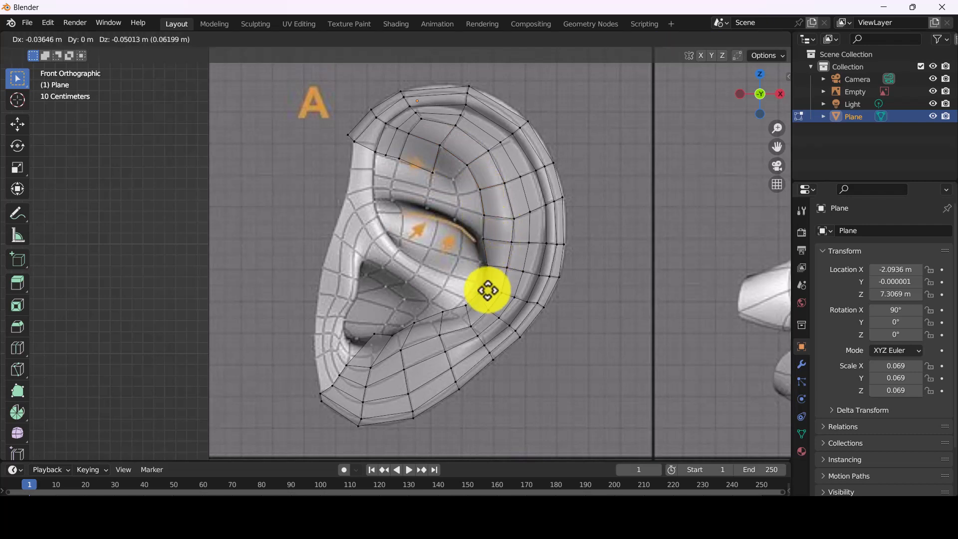
left_click(461, 322)
- Fit the inner row's lower vertices above the earlobe to the reference lines, ending at its left end
left_click(447, 316)
key("g")
left_click(435, 328)
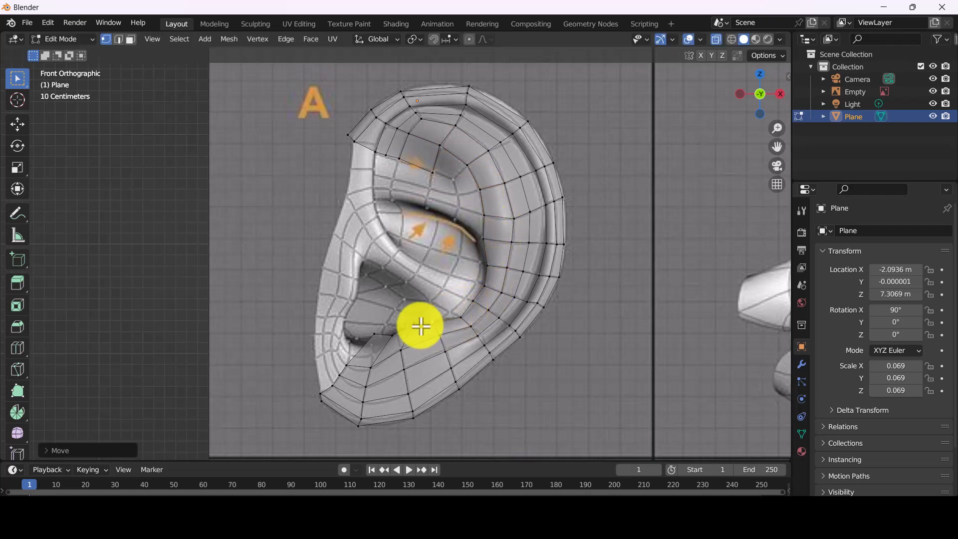
left_click(415, 325)
key("g")
left_click(394, 341)
key("g")
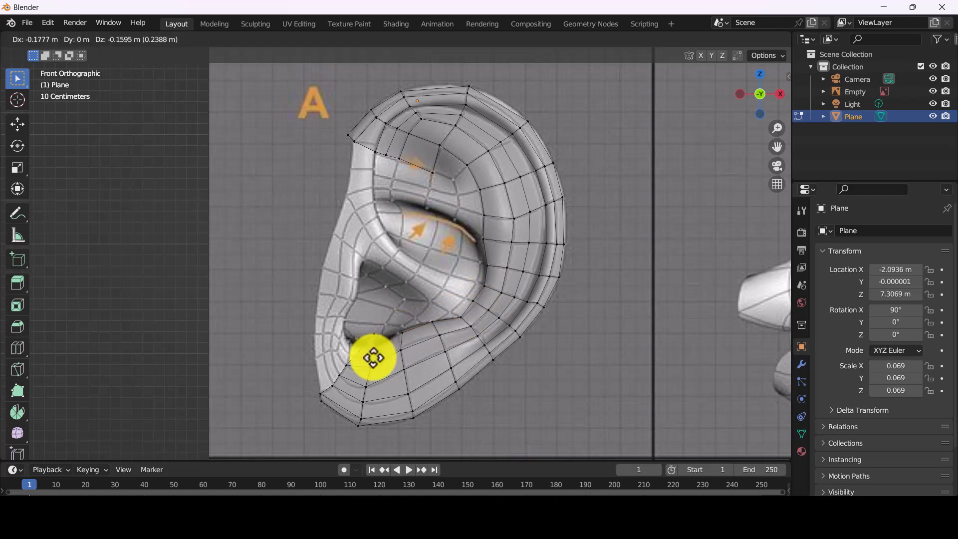
left_click(355, 357)
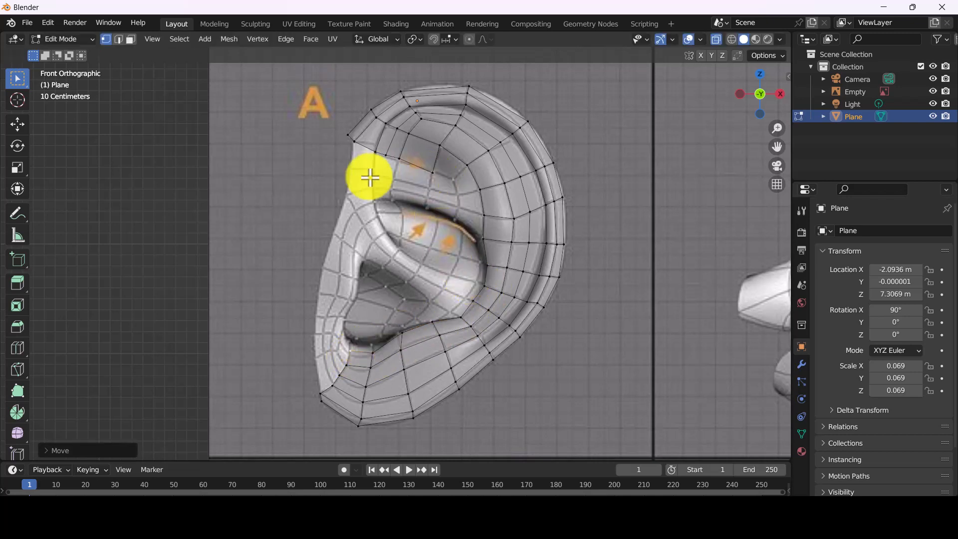
- Extrude the band's upper left end edge downward along the ear's front and fit the new vertices to the reference
key("g")
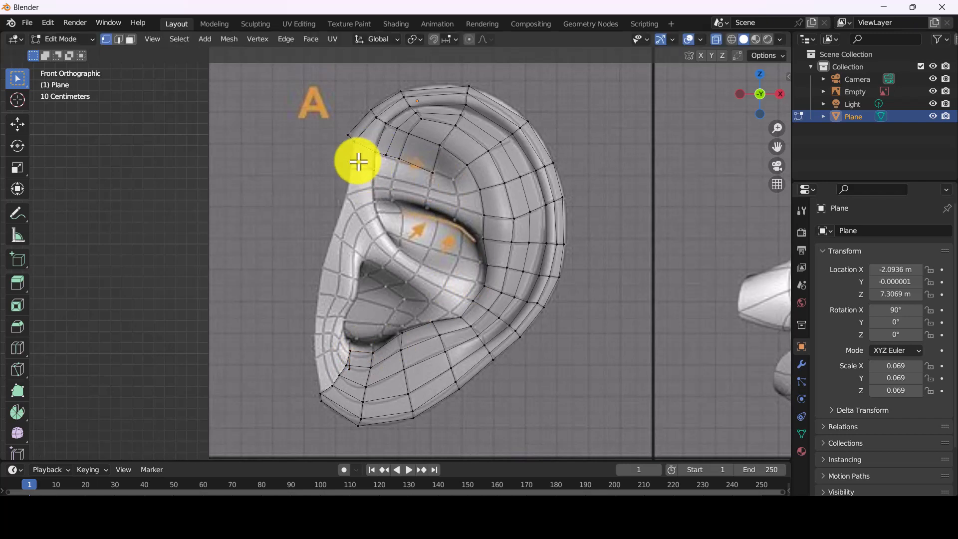
left_click(374, 174)
key("e")
left_click(359, 191)
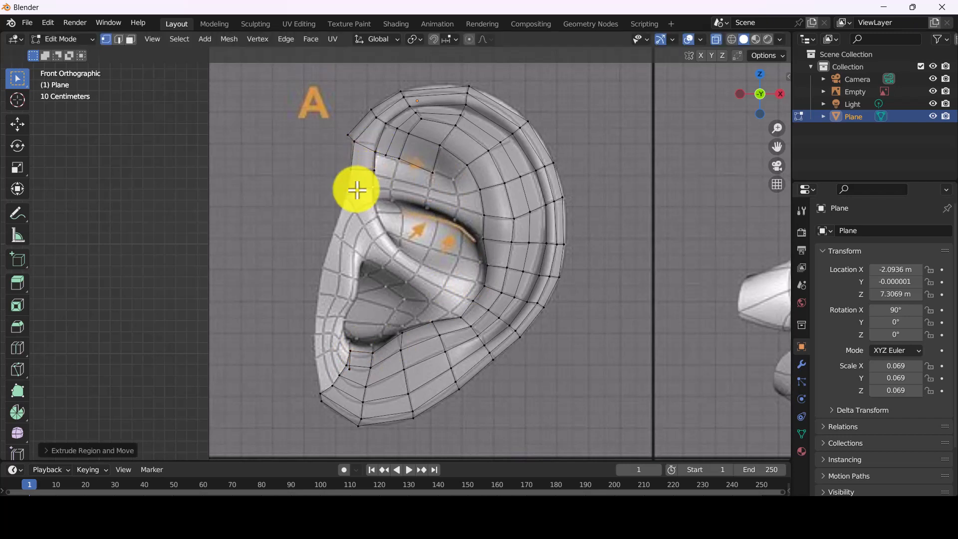
key("g")
left_click(355, 196)
key("g")
left_click(349, 208)
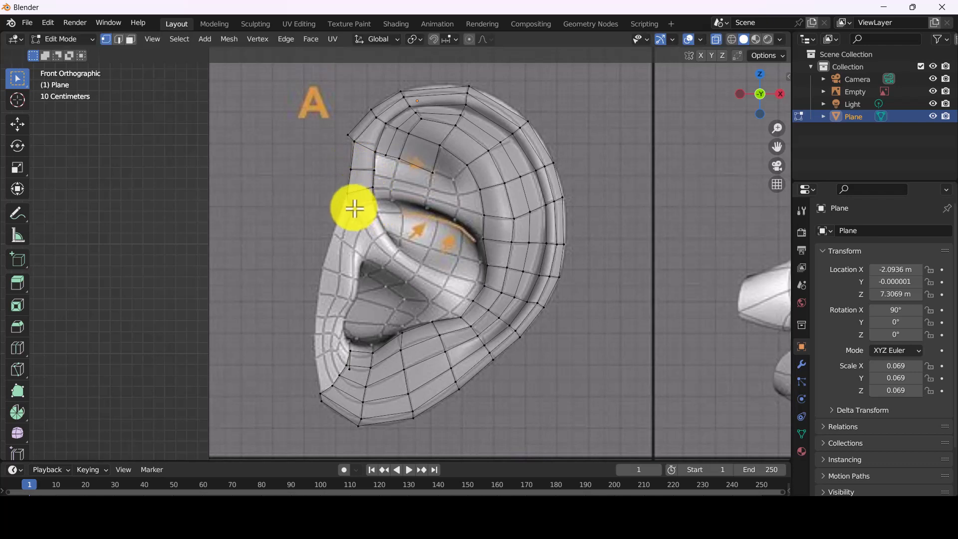
- Extrude the front strip one more segment downward and align its end vertices with the start of the inner ridge
key("g")
left_click(374, 205)
key("g")
left_click(375, 220)
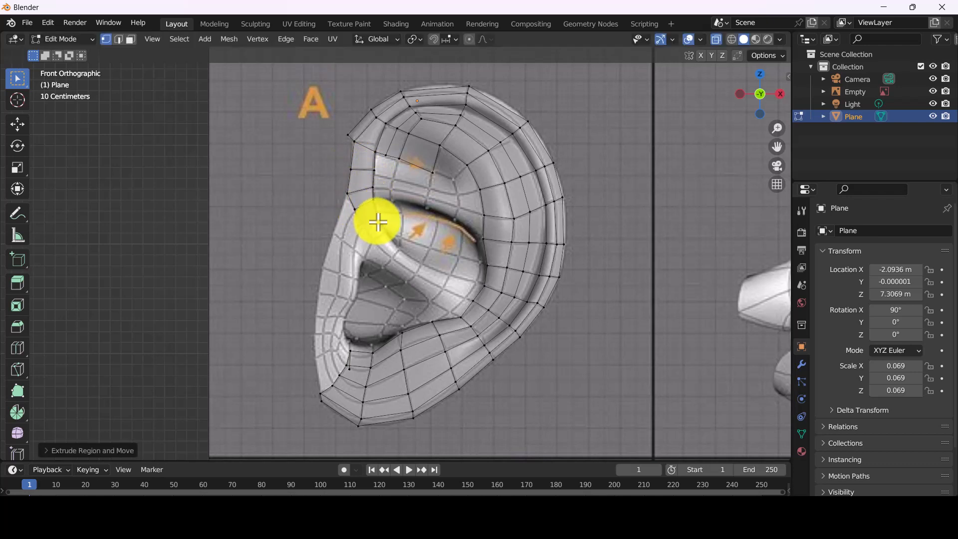
key("g")
left_click(378, 217)
- Extrude the strip diagonally down the inner ridge and fit its end vertices to the reference lines
key("e")
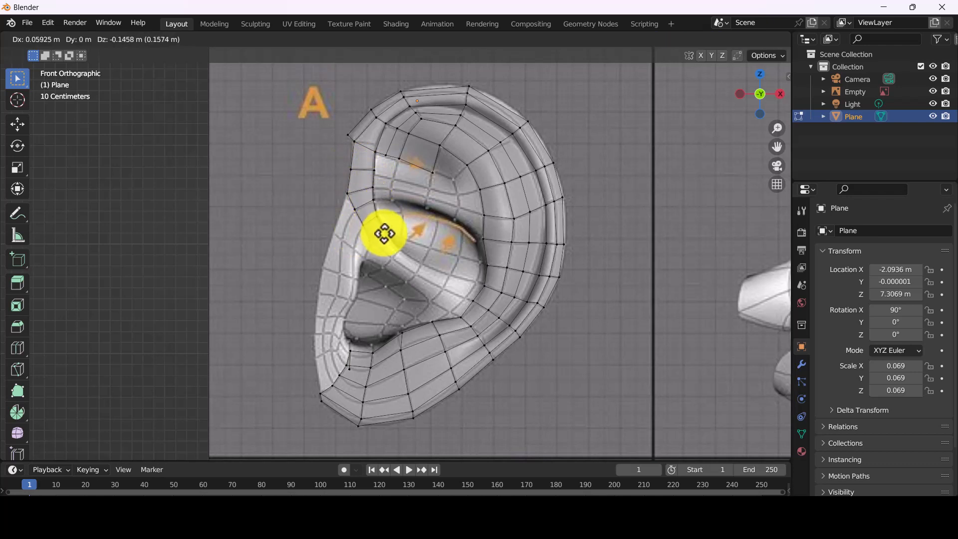
left_click(380, 247)
key("g")
left_click(396, 258)
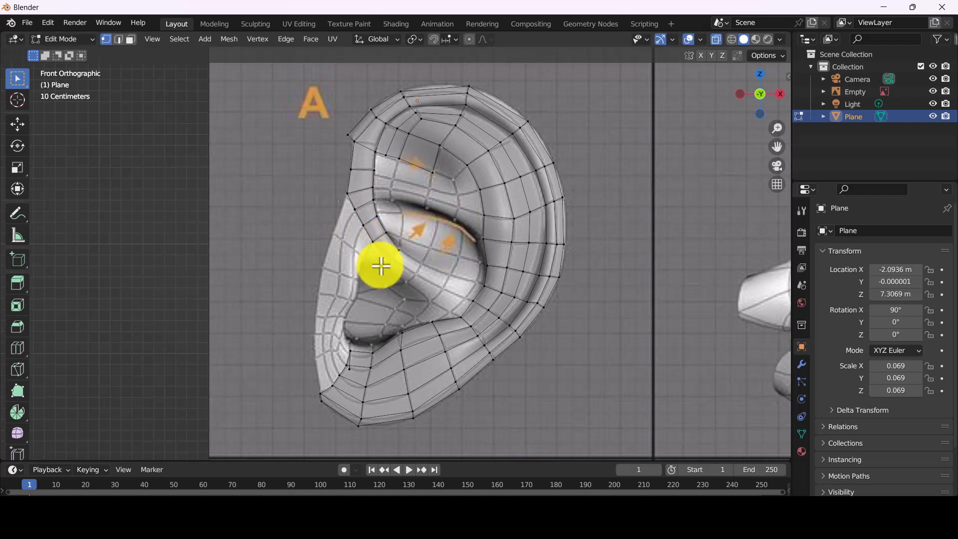
key("g")
left_click(393, 258)
- Extrude the strip further along the middle of the inner ridge and align its end vertices with the reference
key("e")
left_click(423, 264)
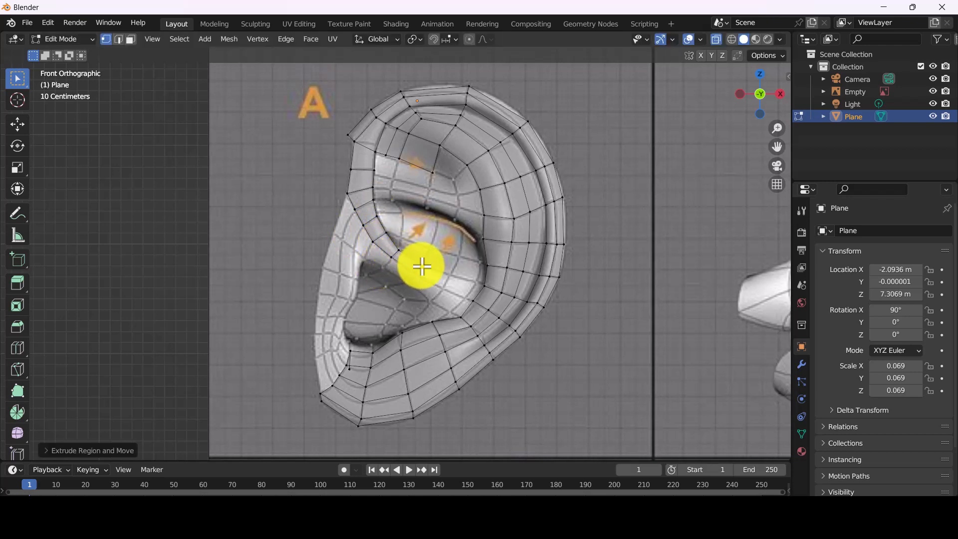
key("g")
left_click(449, 278)
left_click(444, 281)
key("g")
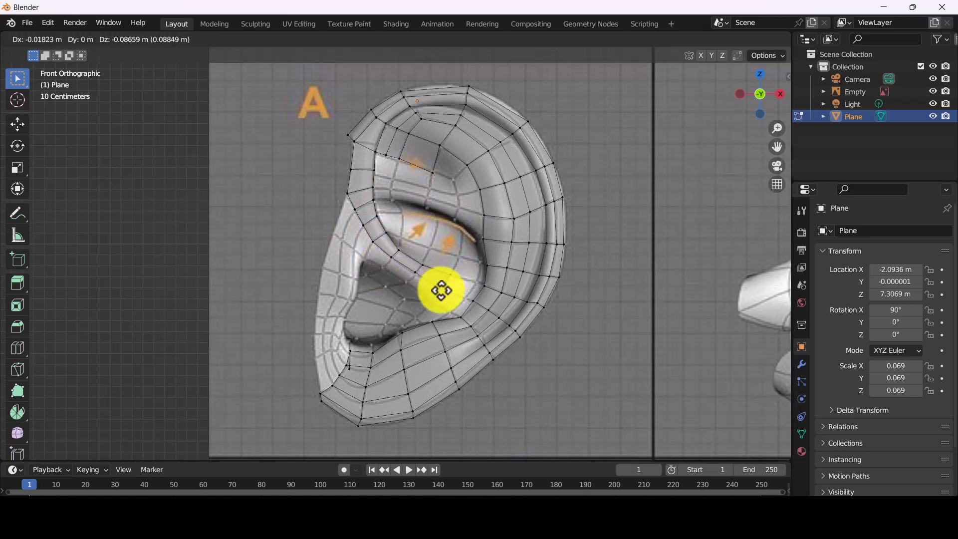
left_click(442, 291)
- Extrude the ridge strip's last segment to the inner row on the ear's right side and join it there
left_click(450, 278)
key("e")
left_click(473, 287)
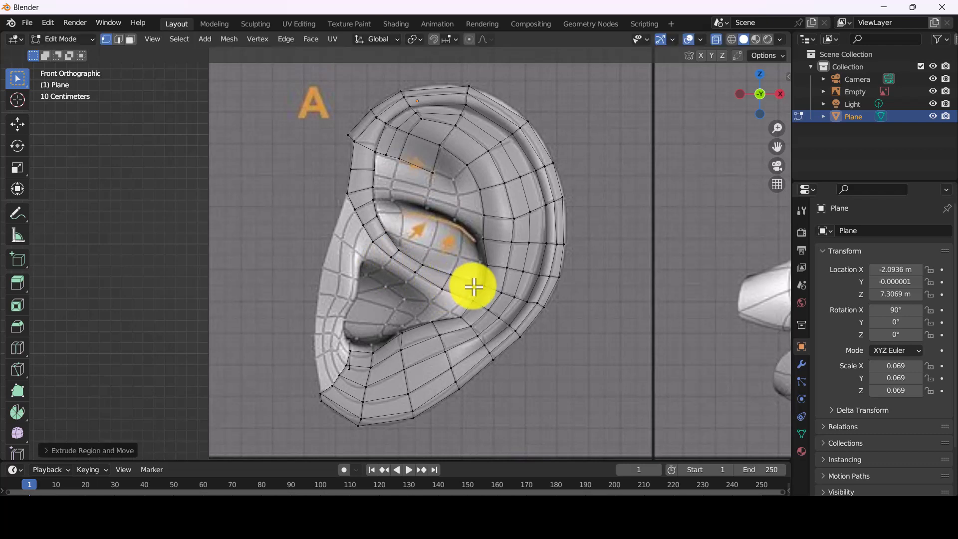
left_click(476, 299)
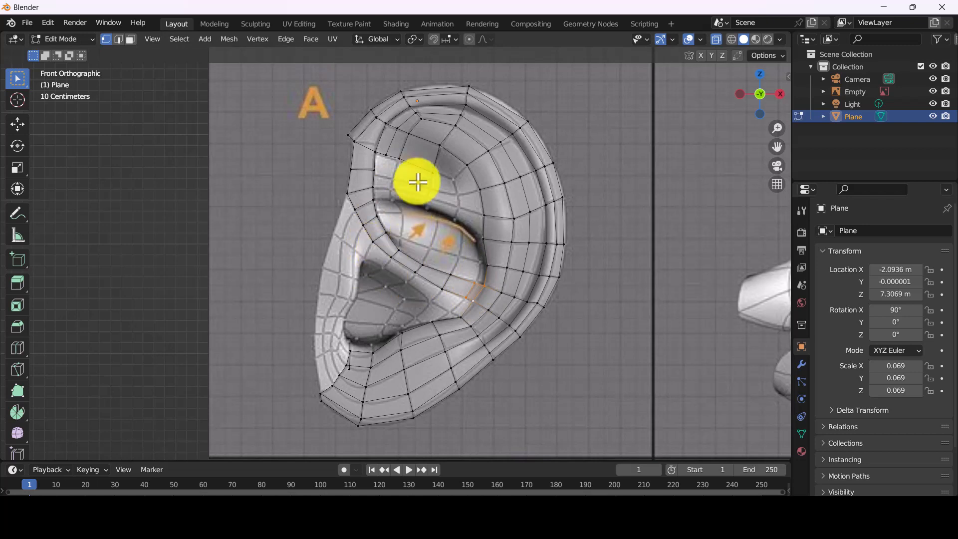
- Extrude a vertex from the upper inner row to the hollow's corner and select its neighbours to fill the gap
key("e")
left_click(471, 172)
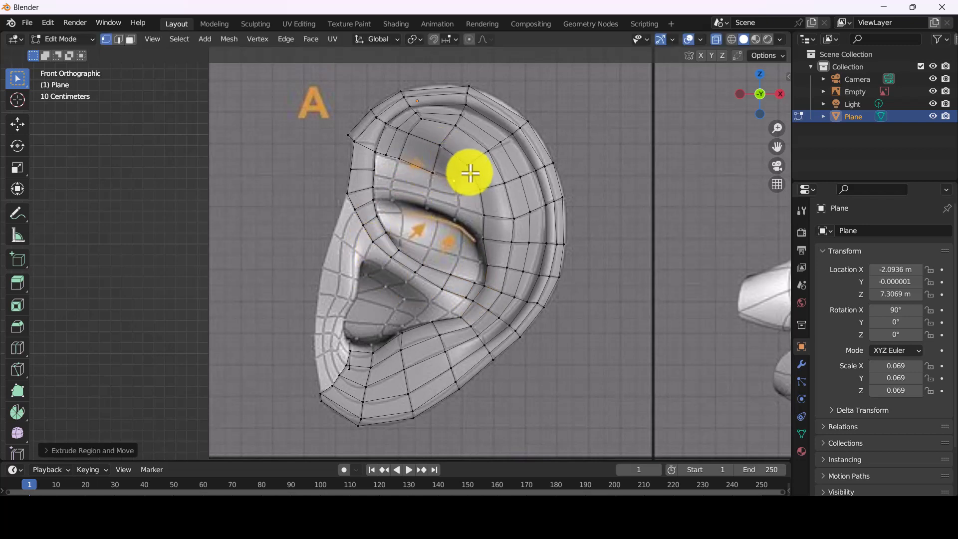
left_click(467, 165, "shift")
left_click(438, 147, "shift")
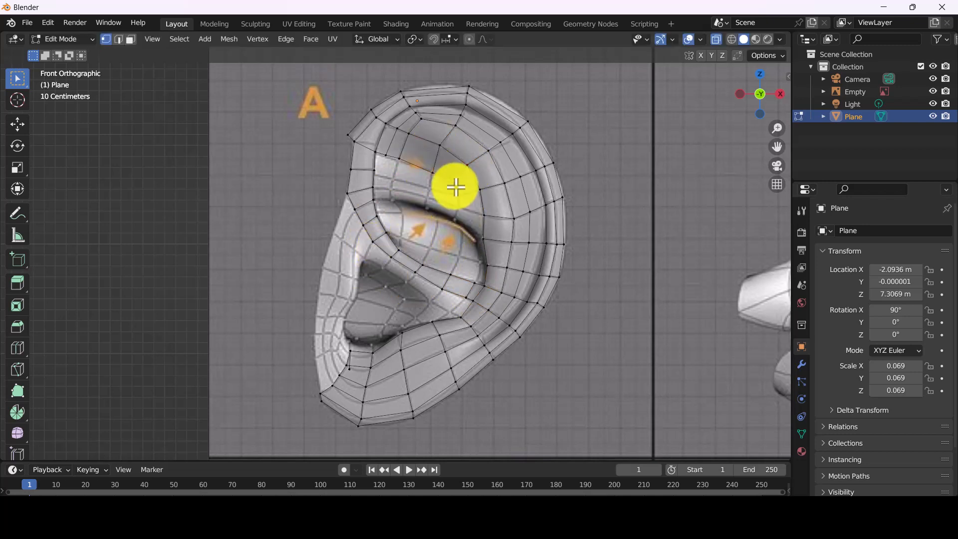
- Extrude a chain of edges from the upper hollow's corner down to the ridge strip along the reference lines
key("e")
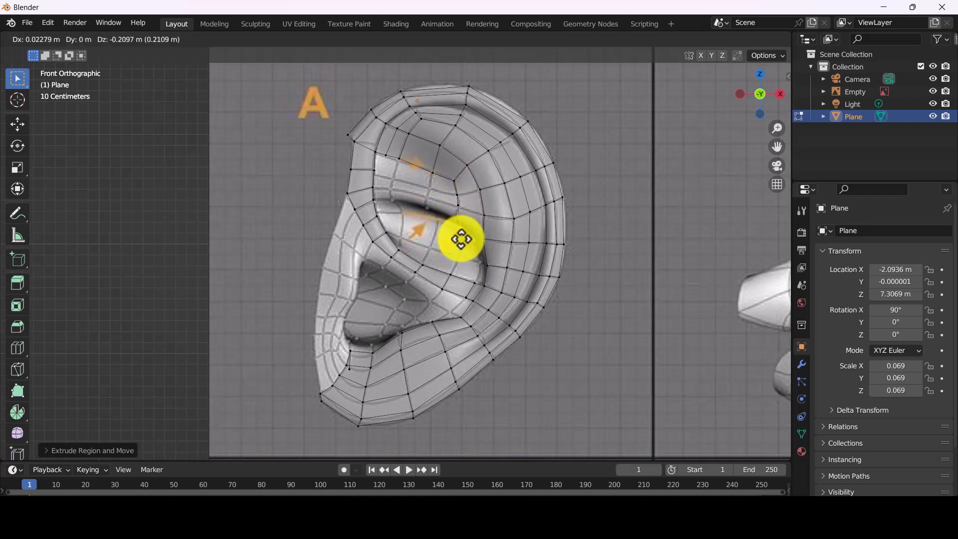
left_click(461, 240)
key("e")
left_click(458, 275)
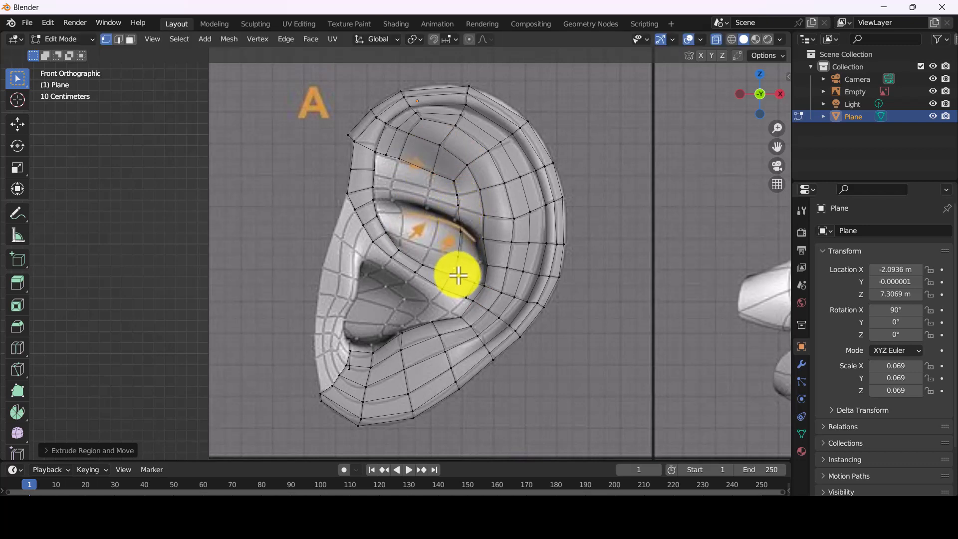
left_click(467, 273)
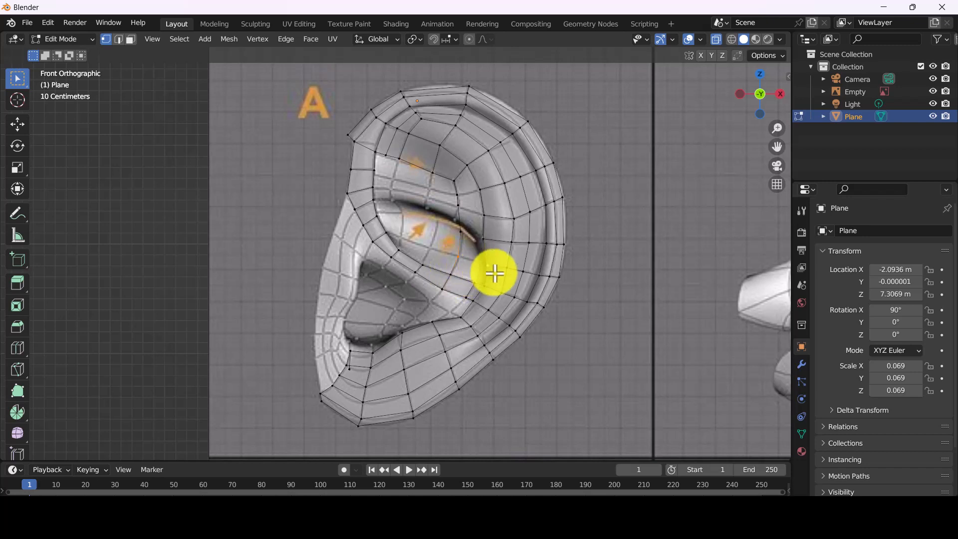
- Fill the faces between the new vertical edge chain and the inner row on the ear's right side
key("f")
left_click(482, 240)
left_click(456, 220, "shift")
key("f")
left_click(484, 220)
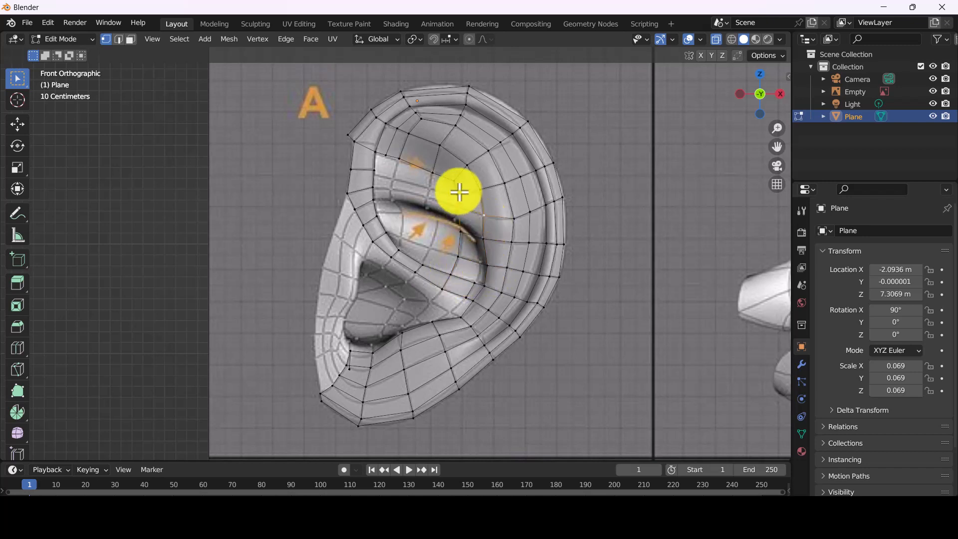
left_click(459, 192)
left_click(479, 187, "shift")
key("f")
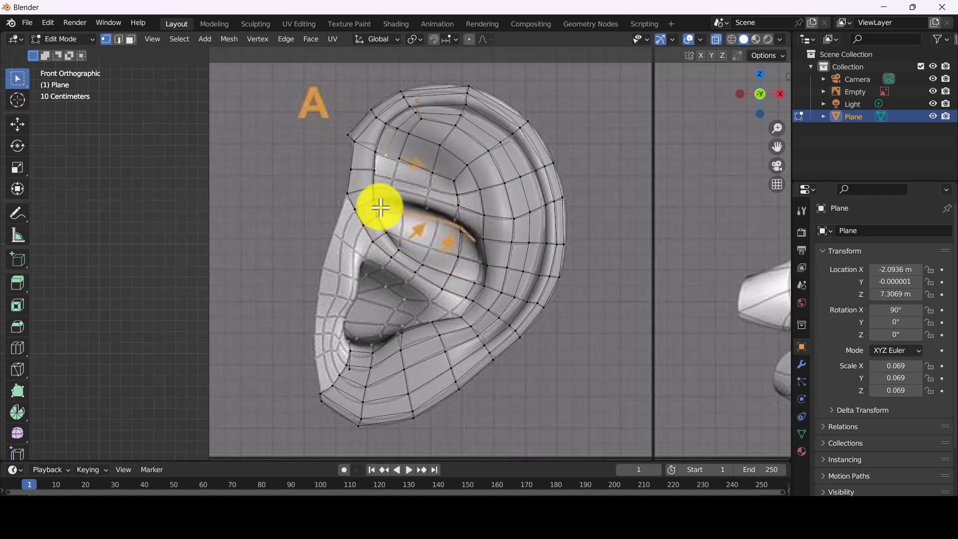
- Extrude an edge chain from the front strip rightward along the lower border of the upper hollow
left_click_drag(377, 189, 398, 191)
key("g")
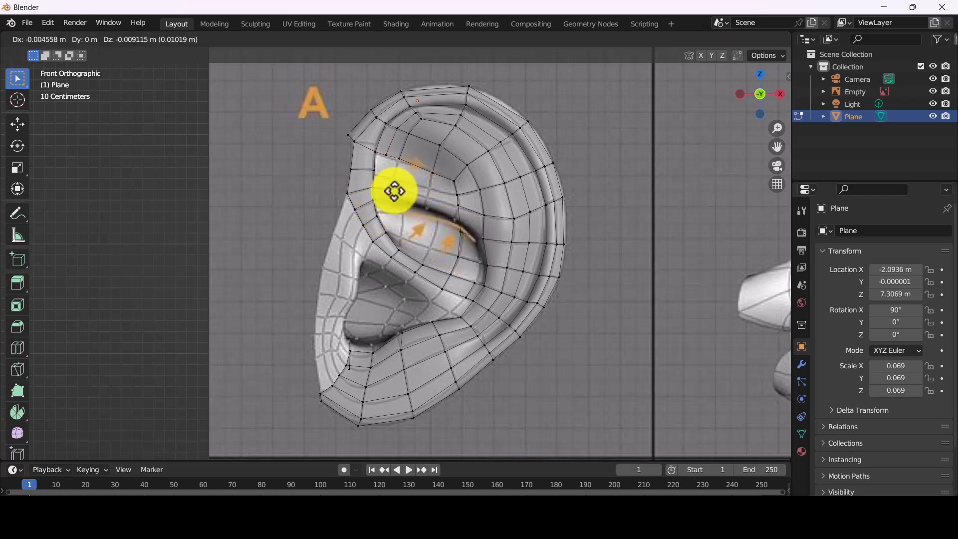
left_click(394, 191)
key("e")
left_click(428, 198)
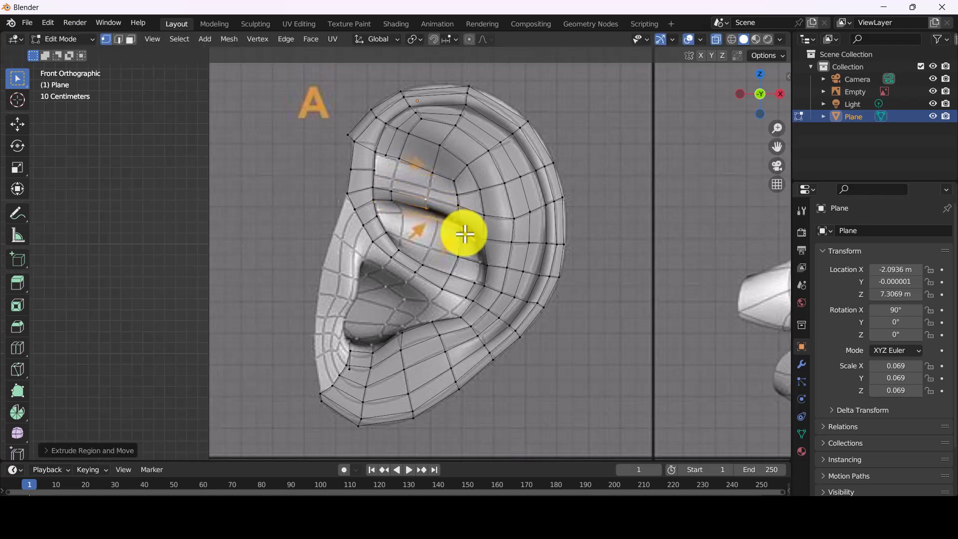
- Join the lower border chain to the vertical edge chain and fill the faces up to the upper inner row
left_click_drag(466, 235, 462, 220)
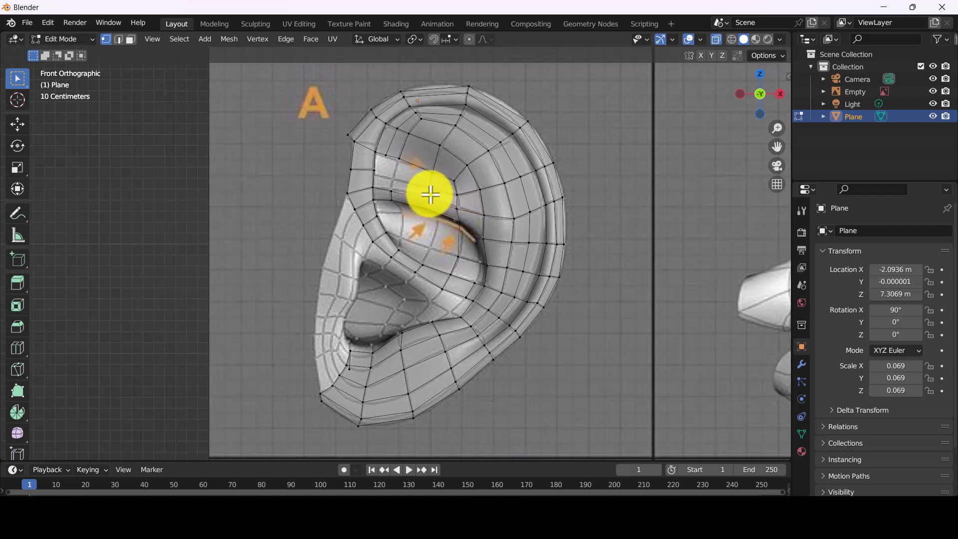
left_click(399, 159)
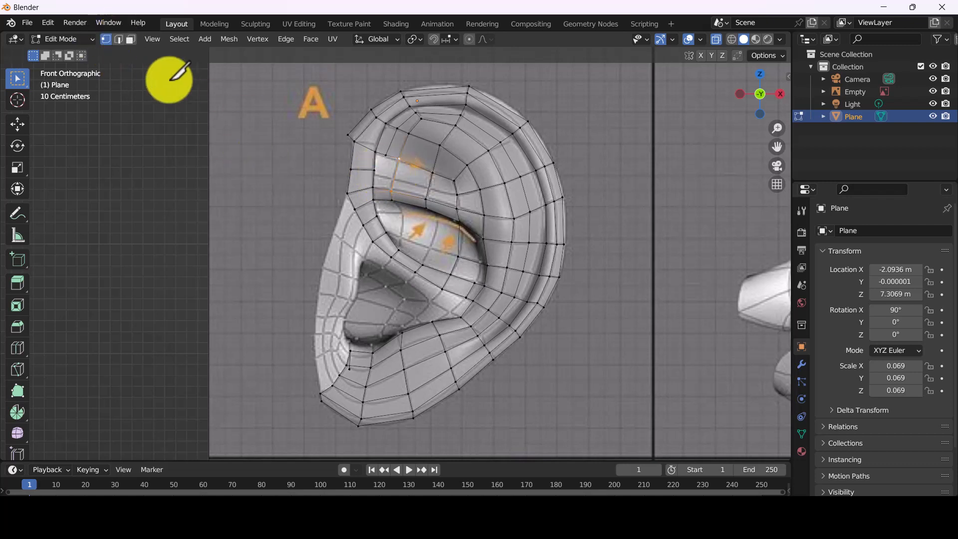
key("Escape")
left_click(119, 39)
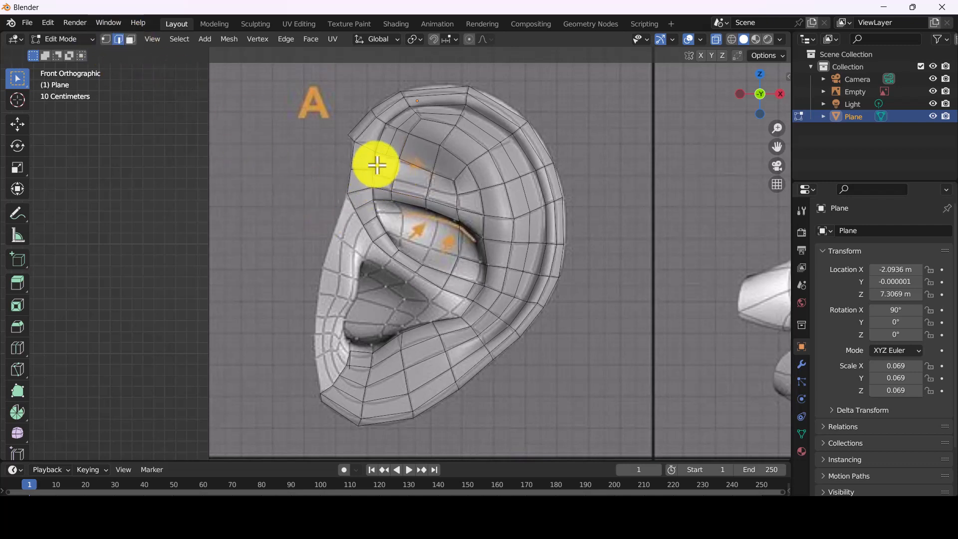
left_click(389, 170)
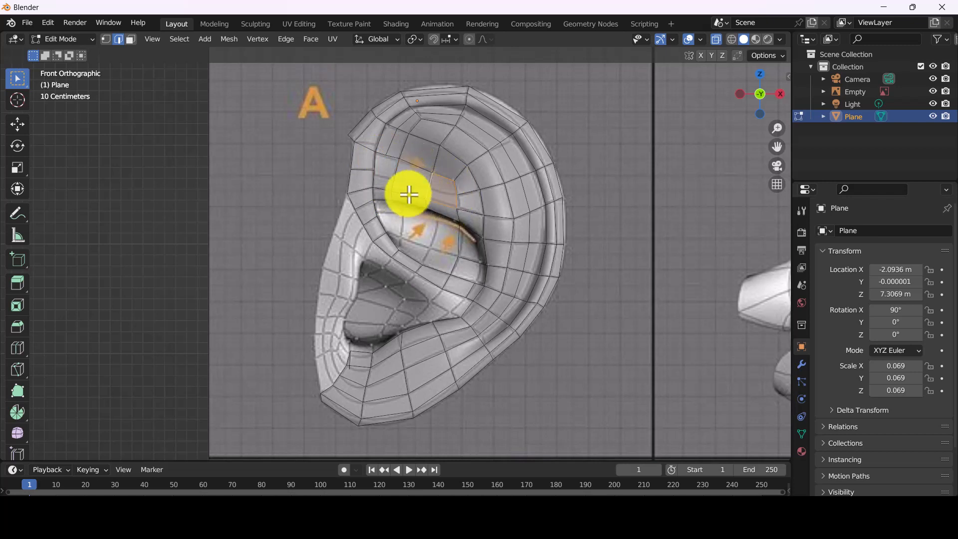
- Cut two lengthwise edge lines across the upper hollow's new faces with the Knife and return to vertex selection
key("k")
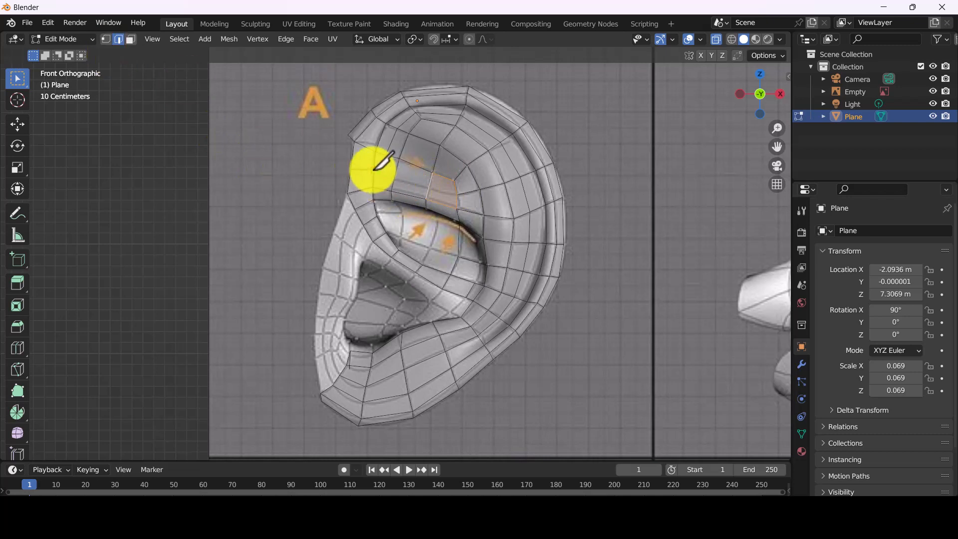
left_click(395, 178)
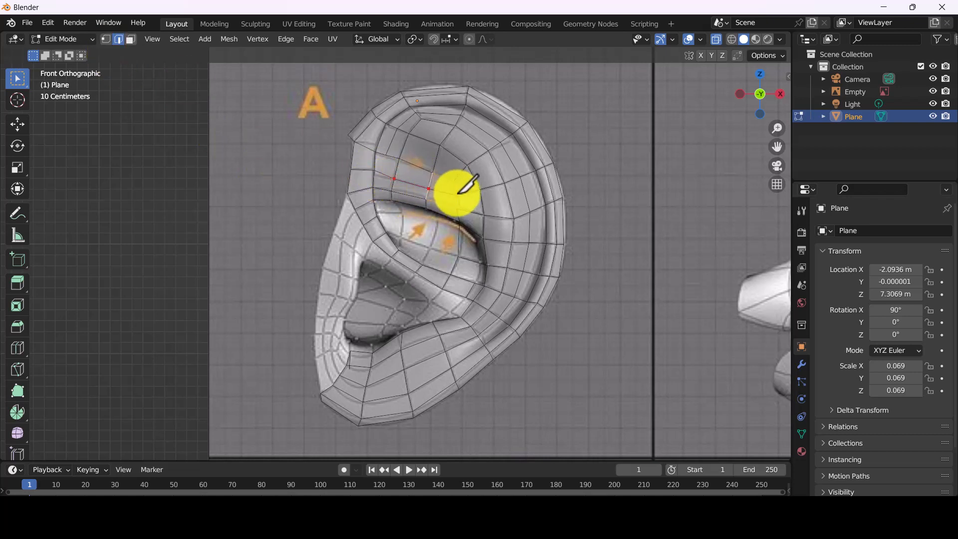
left_click(458, 194)
key("Return")
key("k")
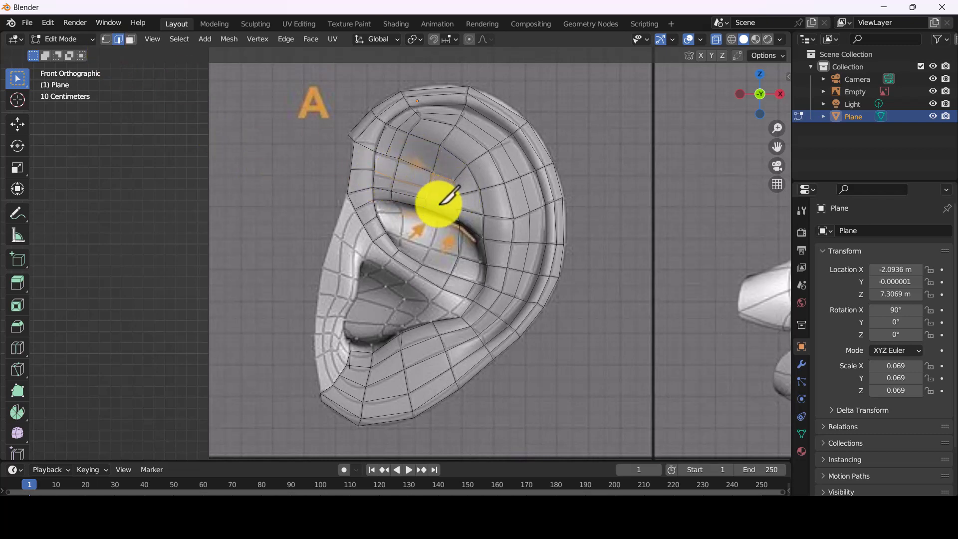
left_click(106, 39)
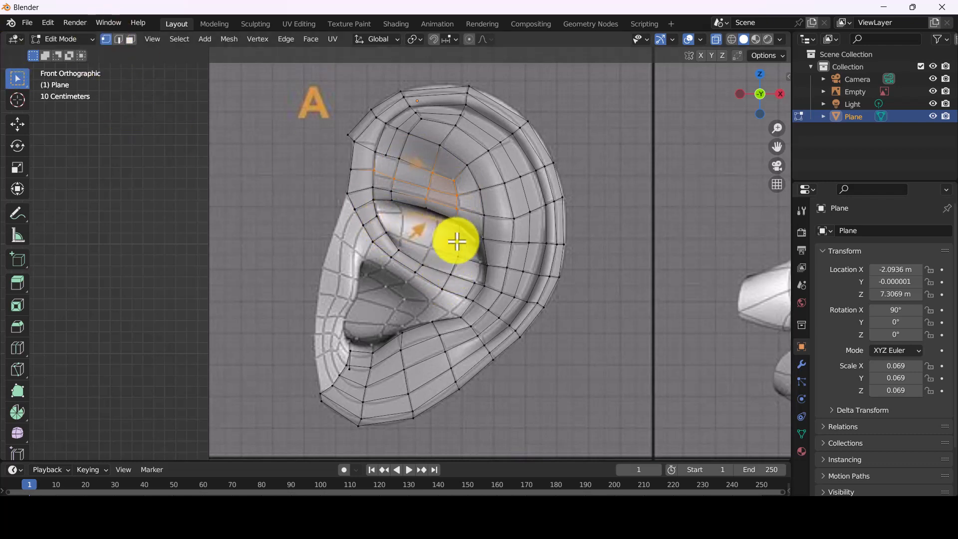
- Fill the border loop of the ear's middle hollow with a face and cut short crosswise edges across it with the Knife
left_click(400, 250, "alt")
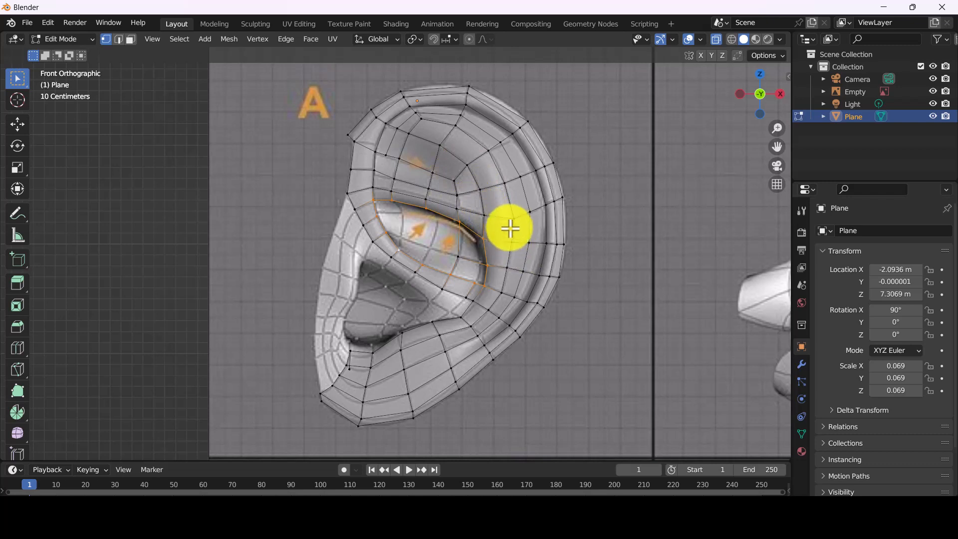
key("f")
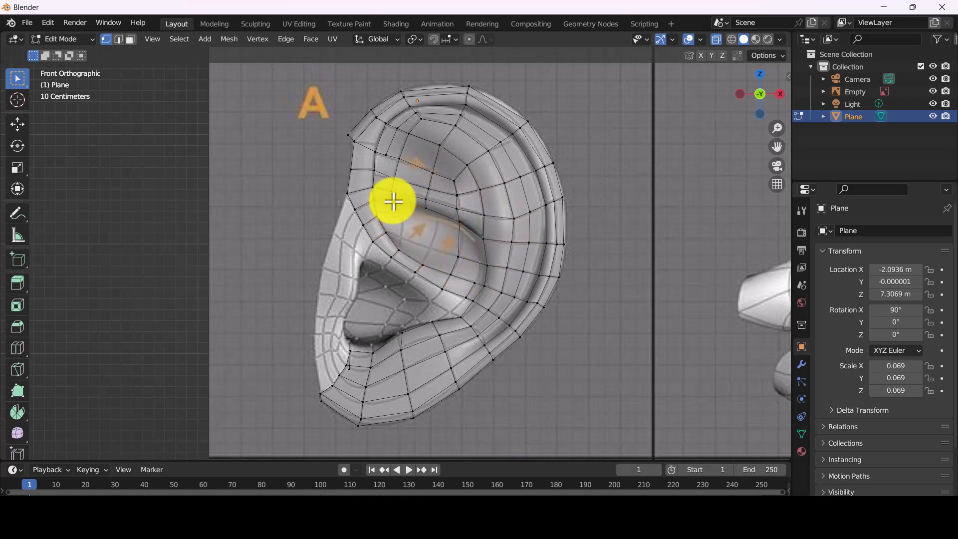
left_click(392, 201)
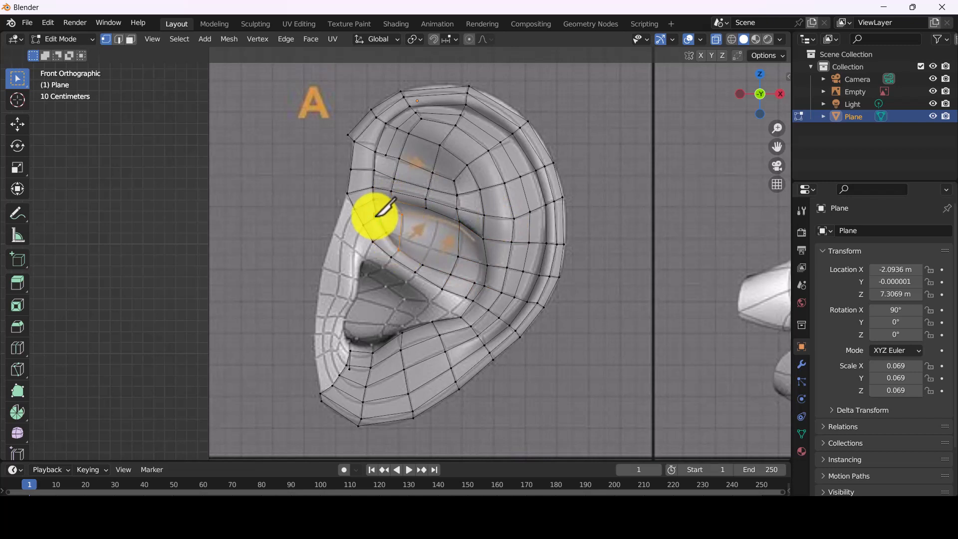
left_click(403, 215)
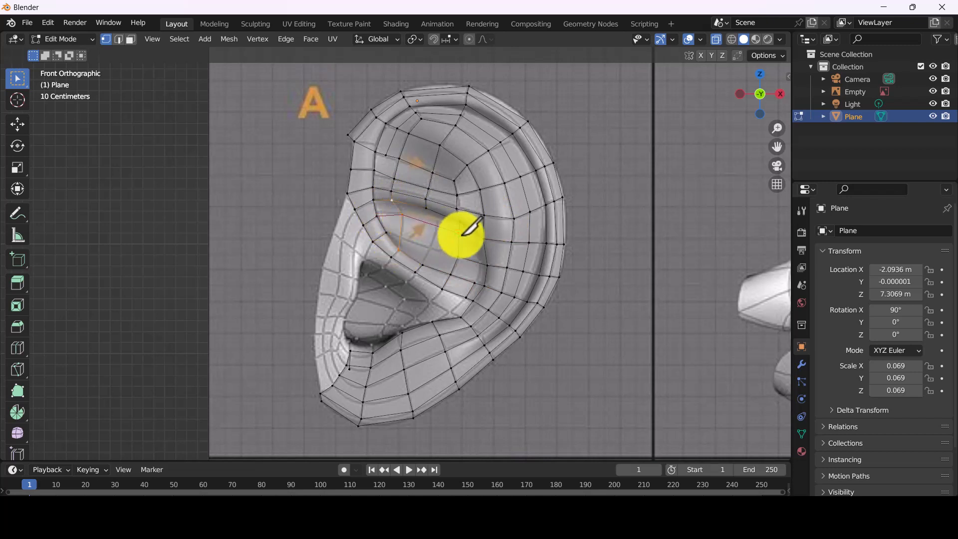
left_click(459, 233)
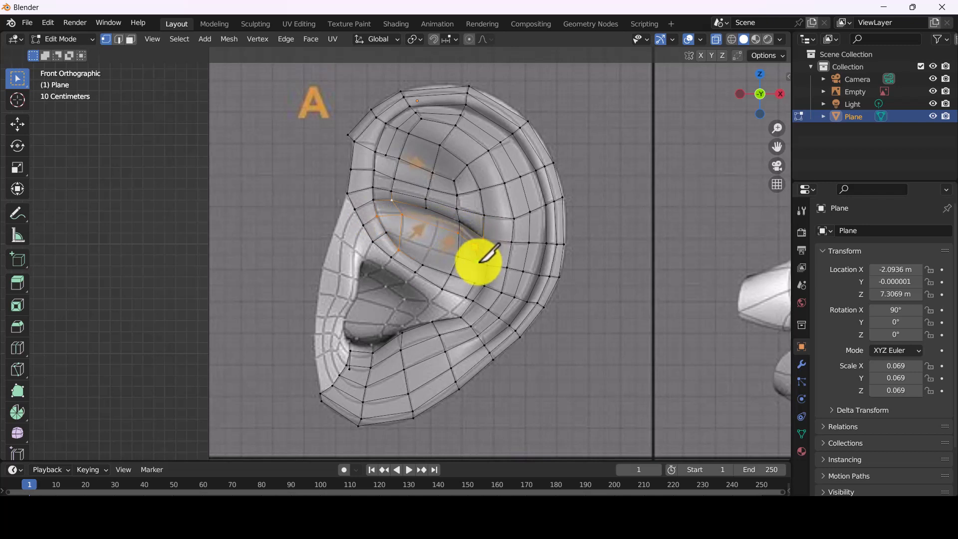
left_click(483, 239)
left_click(474, 282)
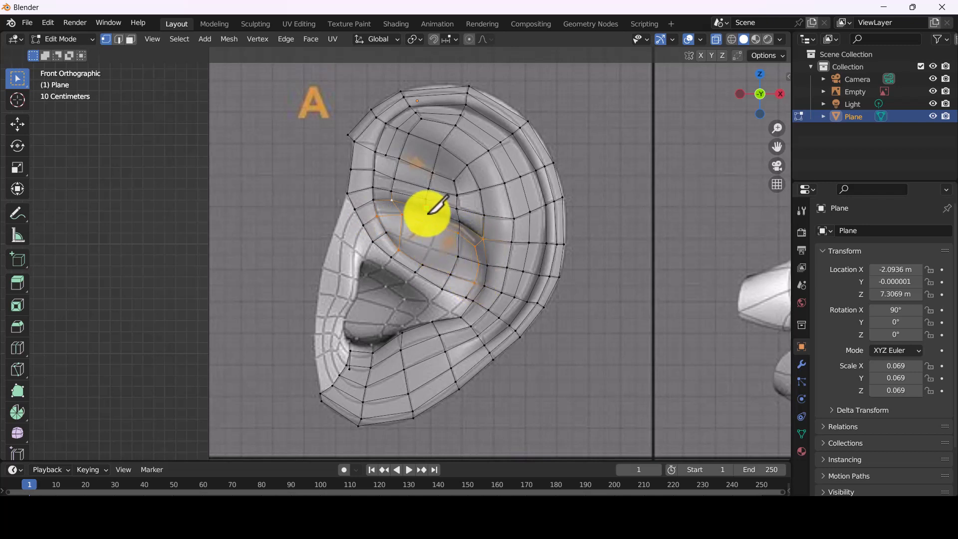
- Cut a lengthwise edge line through the middle hollow's face with the Knife, linking the crosswise edges
left_click(429, 250)
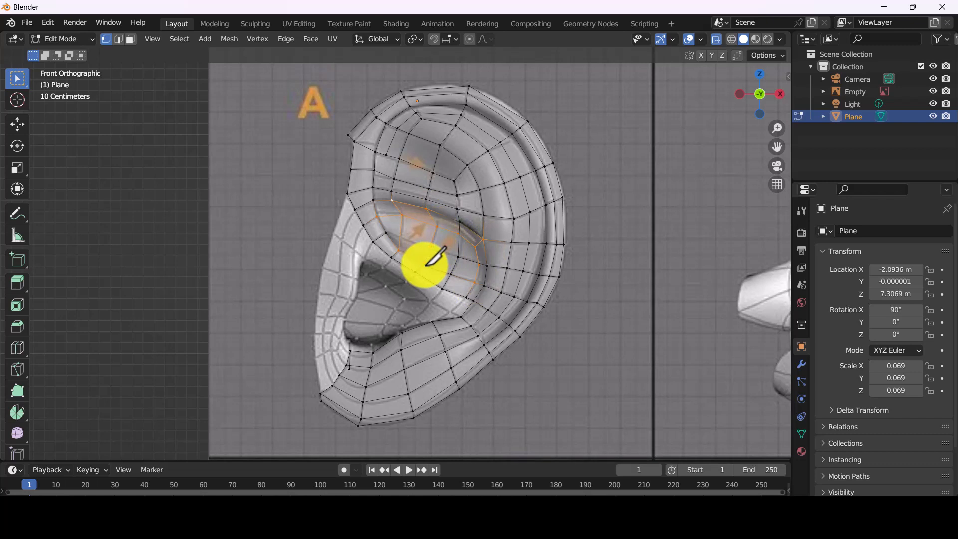
left_click(400, 237)
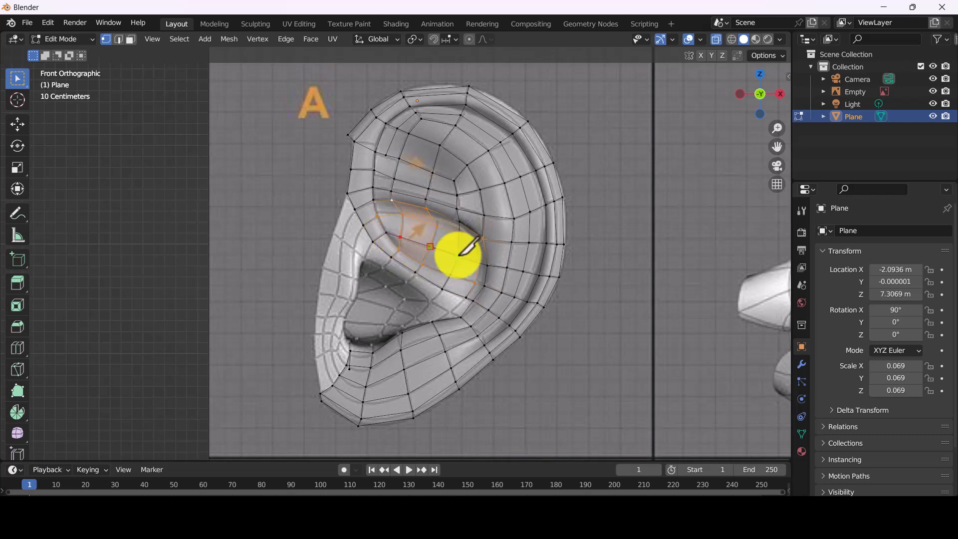
key("Return")
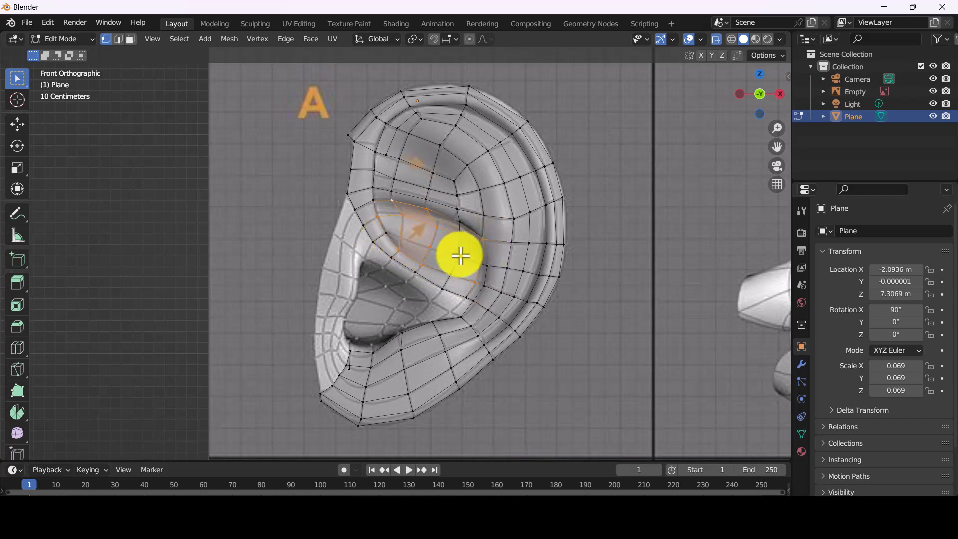
middle_click_drag(462, 251, 449, 269)
key("Escape")
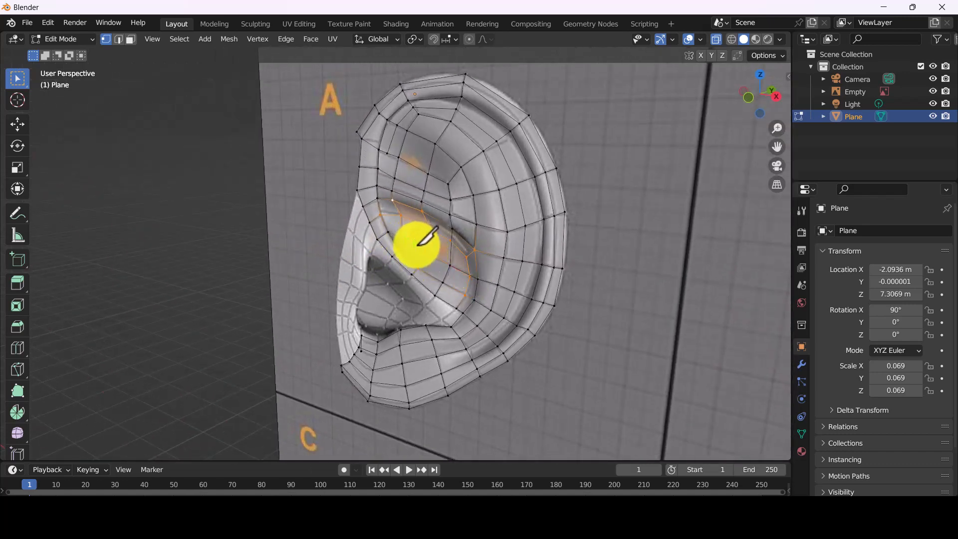
left_click(426, 251)
key("Return")
middle_click_drag(406, 240, 424, 252)
key("a")
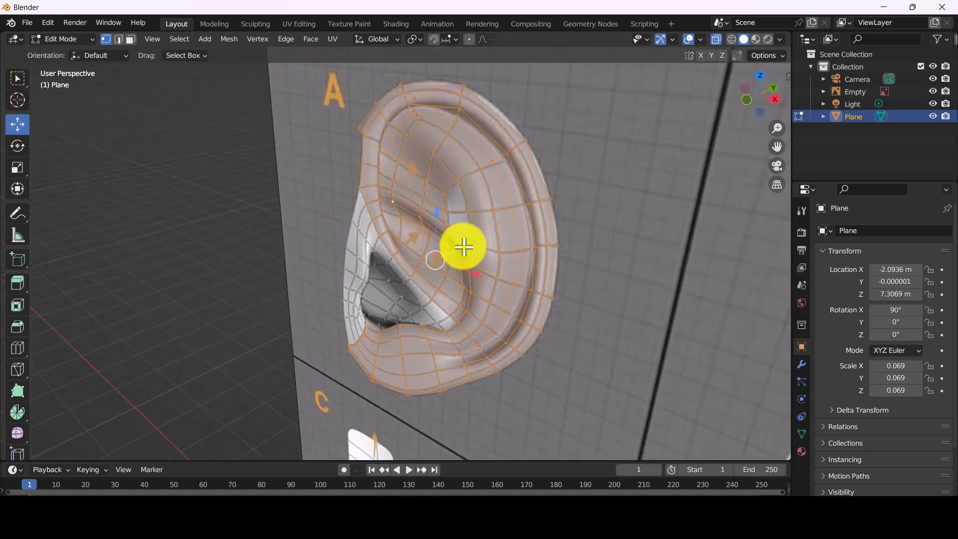
key("Tab")
middle_click_drag(459, 266, 462, 228)
left_click(462, 228)
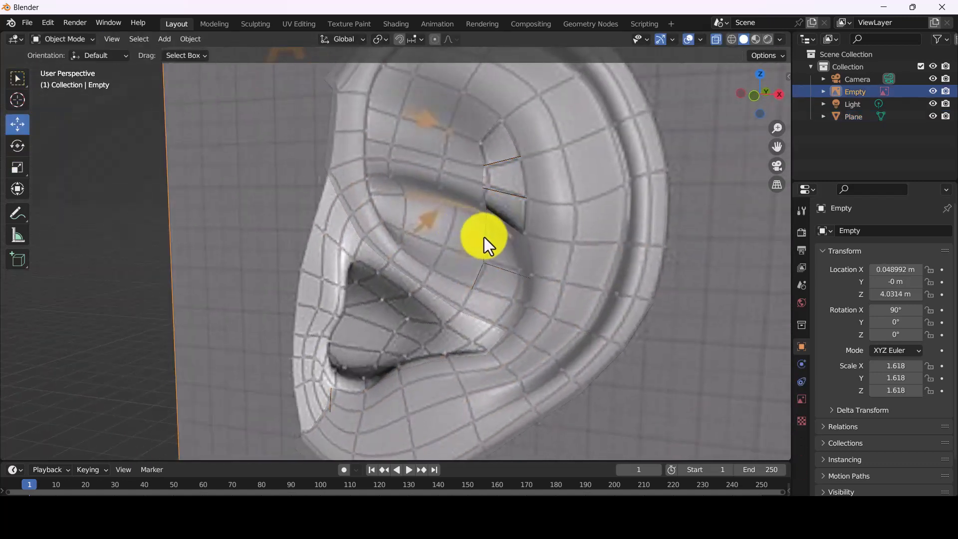
left_click(486, 239)
key("Delete")
key("ctrl+z")
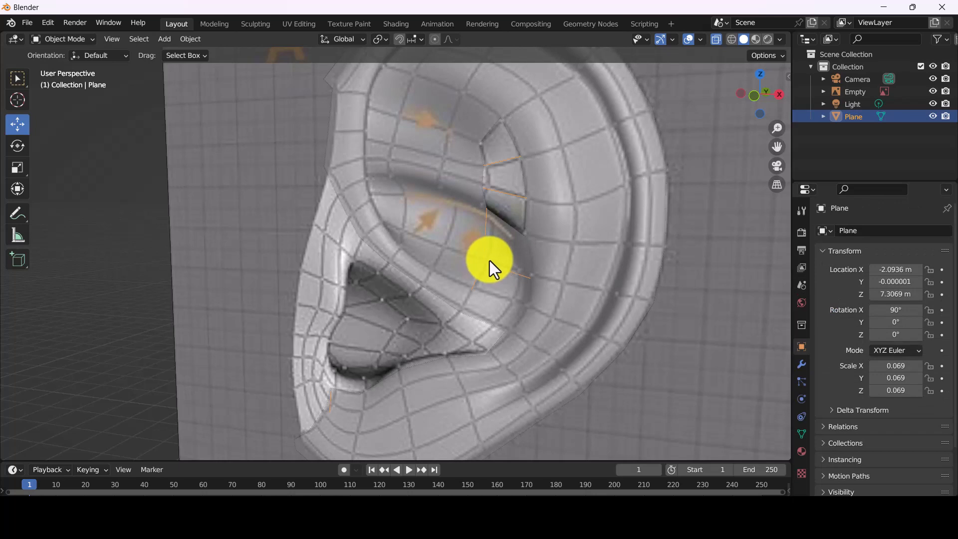
key("ctrl+shift+z")
key("ctrl+z")
key("Tab")
- Dissolve the edges at the misplaced vertex near the middle hollow's right end
left_click(484, 263)
left_click(495, 248)
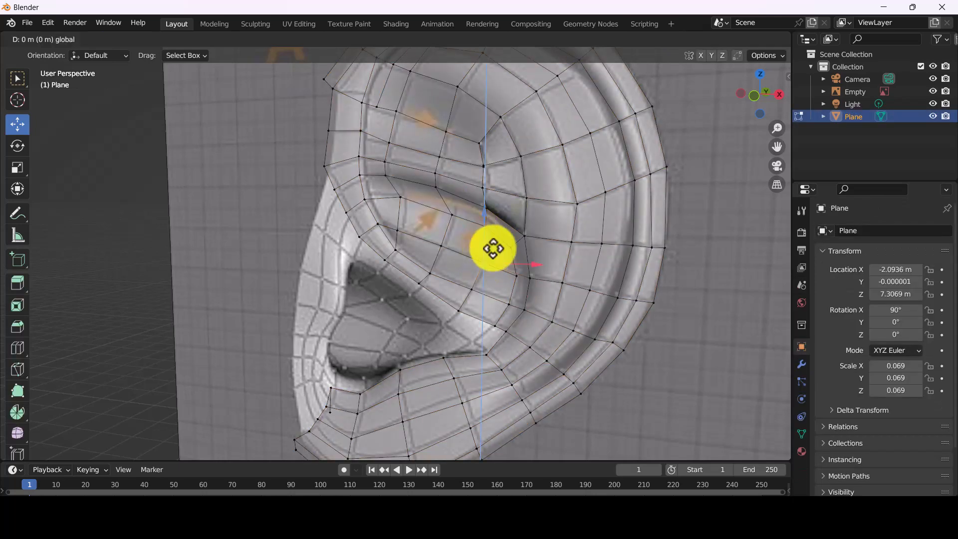
mouse_move(493, 265)
left_mouse_down()
mouse_move(512, 263)
mouse_move(492, 255)
left_mouse_up()
key("x")
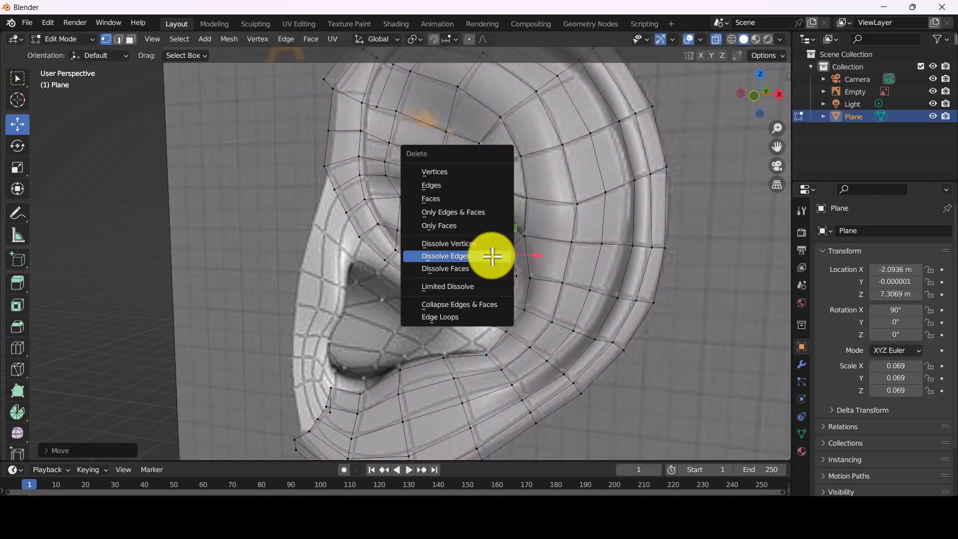
left_click(492, 254)
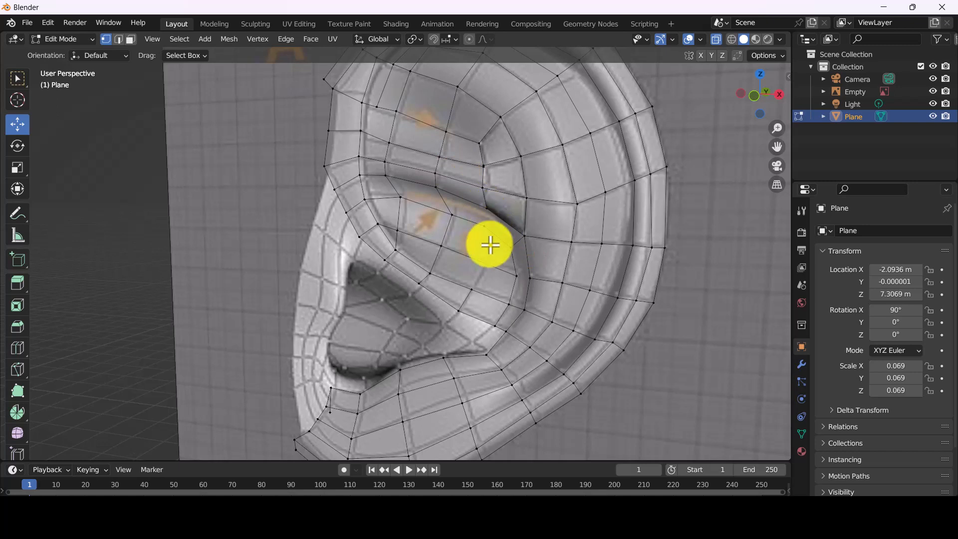
- Cut a new edge with the Knife from the middle hollow's lower border up to its lengthwise line near the right end
key("k")
left_click(471, 290)
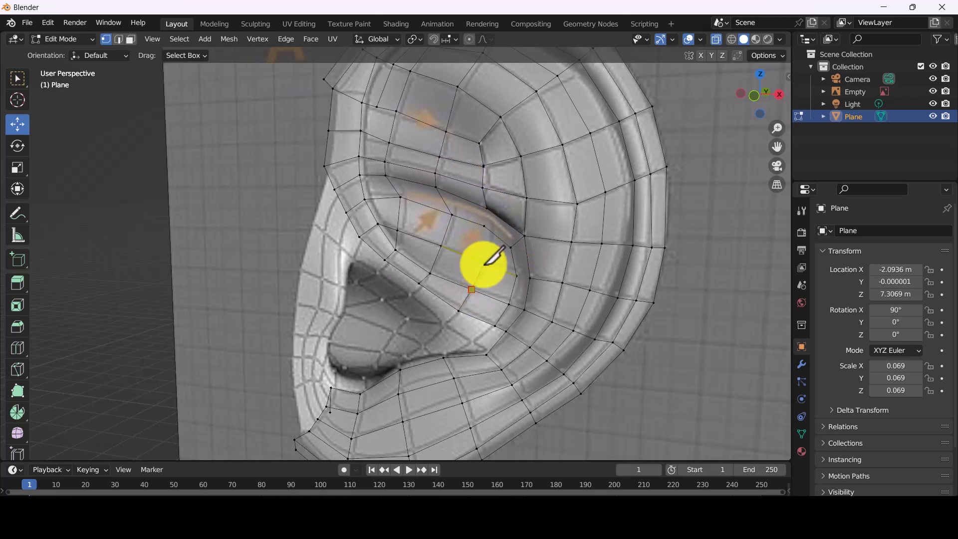
left_click(484, 263)
key("Return")
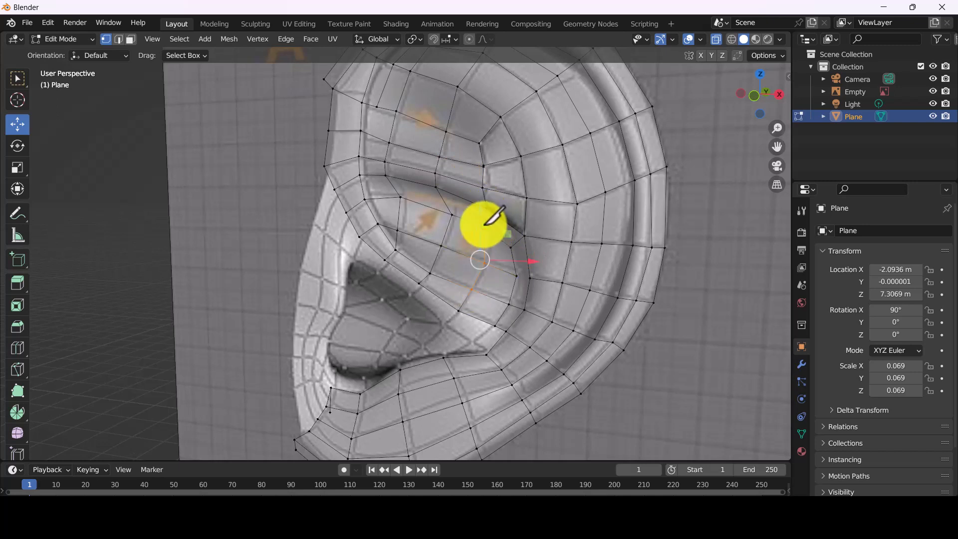
- In edge selection, fill the lower two open gaps between the upper hollow's right end and the outer rim strip
left_click(118, 39)
left_click(496, 220)
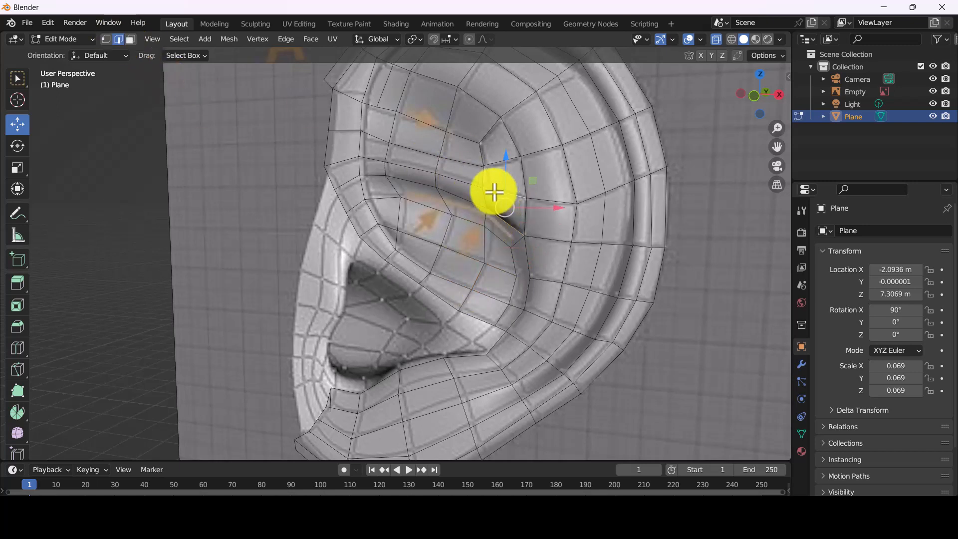
key("f")
left_click(484, 173)
left_click(524, 175, "shift")
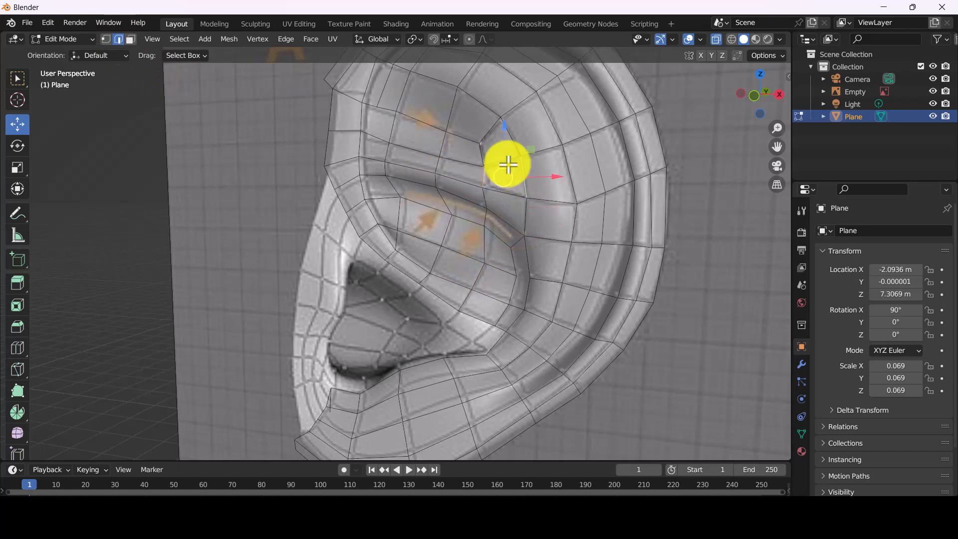
left_click(507, 161, "shift")
left_click(505, 192, "shift")
key("f")
- Fill the uppermost open gap beside the upper hollow's right end with a face from its surrounding edges
left_click(486, 134)
left_click(480, 152, "shift")
left_click(503, 163, "shift")
left_click(514, 146, "shift")
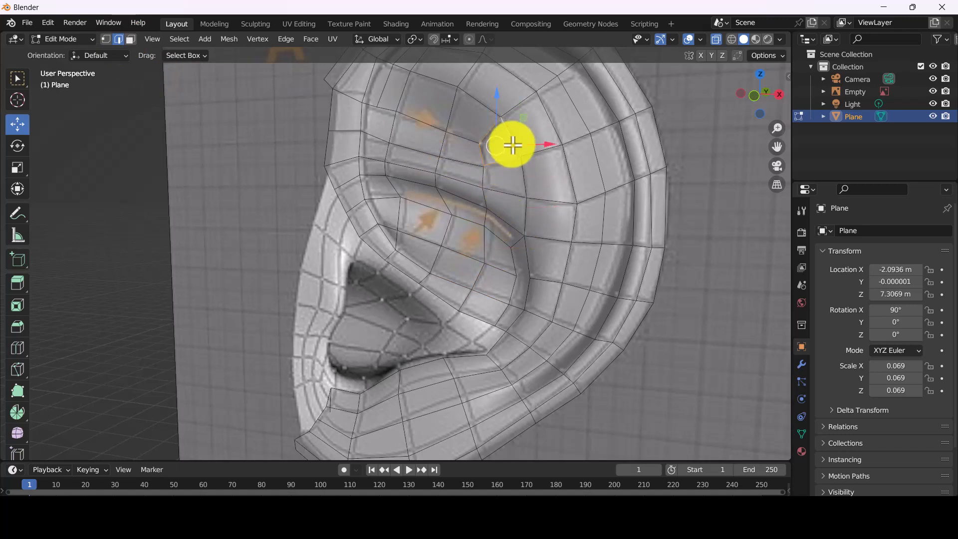
key("f")
- Examine the filled mesh with X-ray off, then return to the front view with X-ray on
scroll(513, 214, "down", 3)
mouse_move(501, 230)
middle_mouse_down()
mouse_move(454, 246)
mouse_move(497, 241)
middle_mouse_up()
left_click(715, 40)
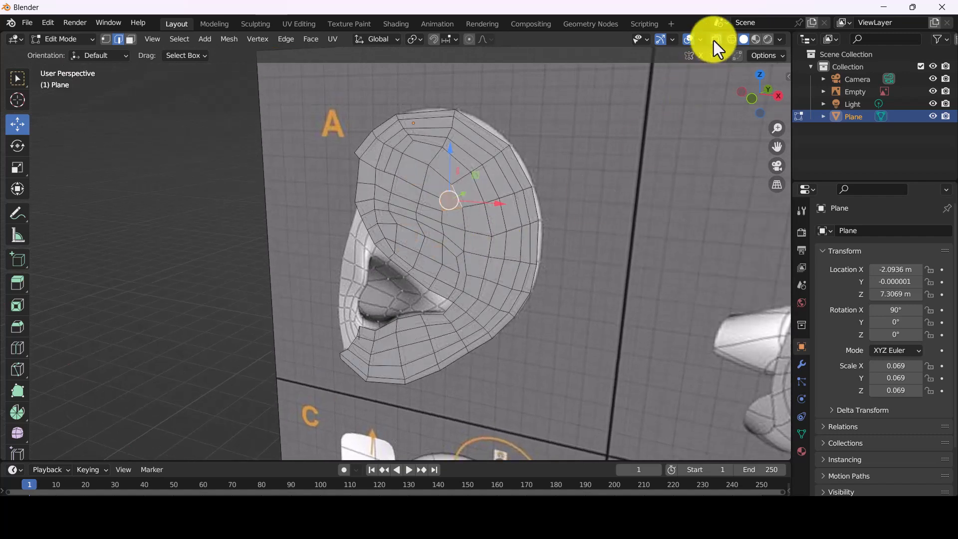
key("KP_1")
left_click(716, 40)
scroll(391, 283, "up", 3)
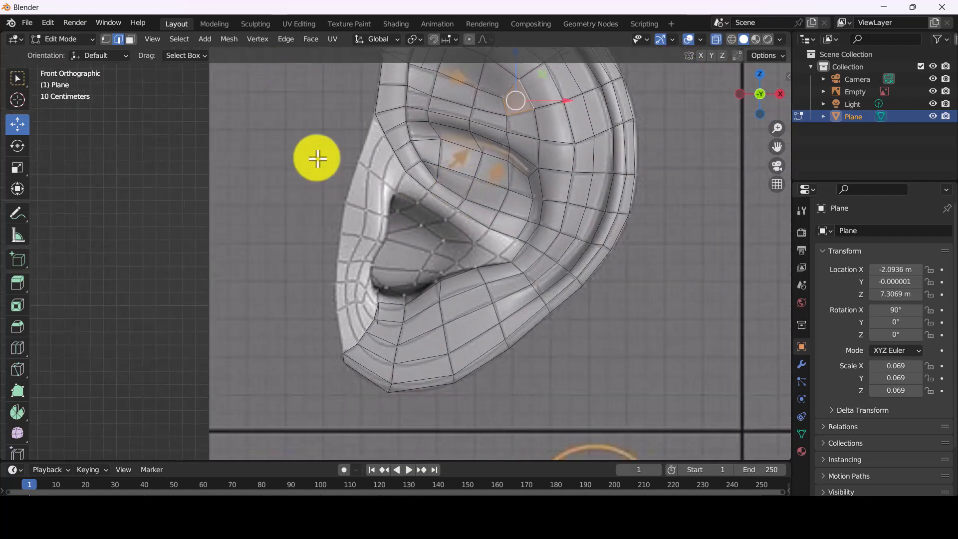
- Extrude the edge chain below the middle hollow down-left towards the ear canal and switch to vertex selection
left_click(410, 174)
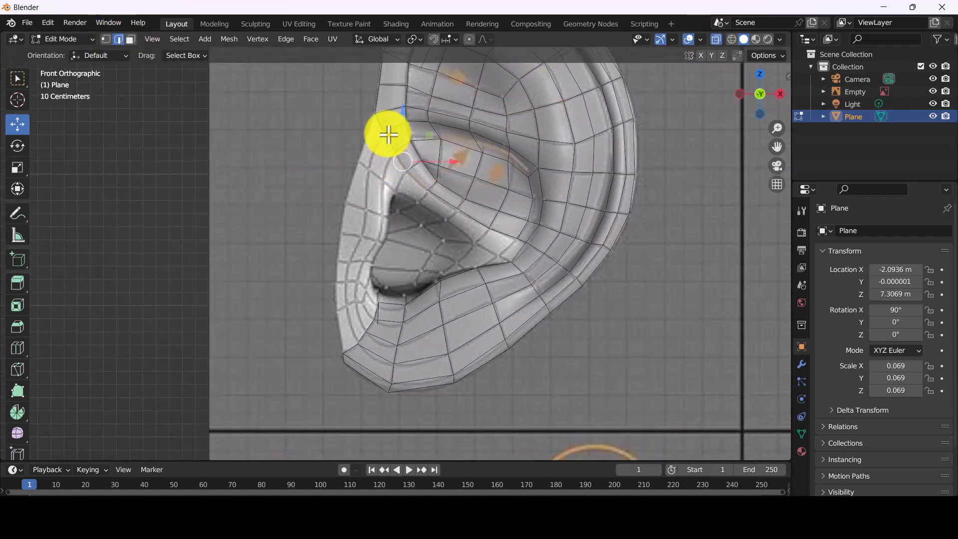
left_click_drag(389, 134, 507, 233)
key("e")
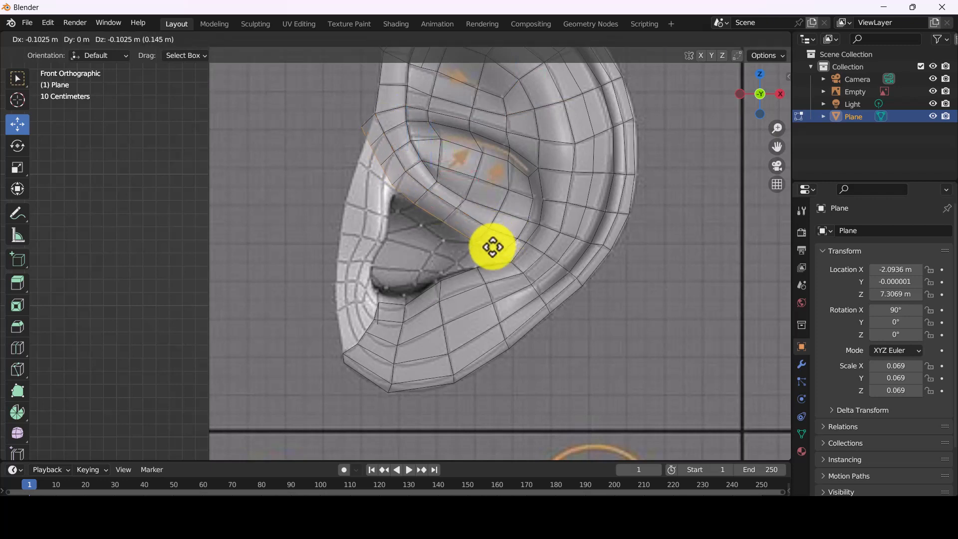
left_click(495, 248)
left_click(385, 175)
left_click(105, 39)
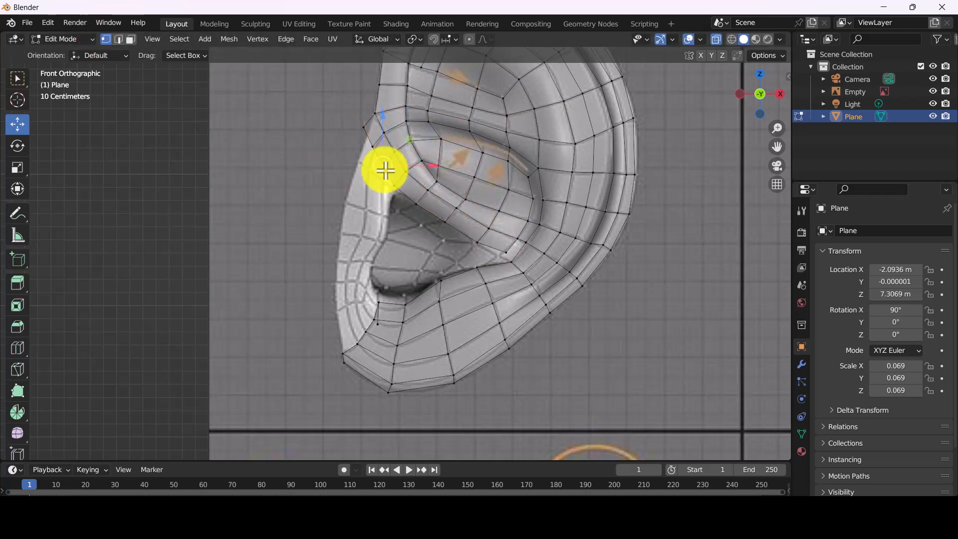
key("e")
left_click(387, 176)
left_click_drag(387, 176, 381, 181)
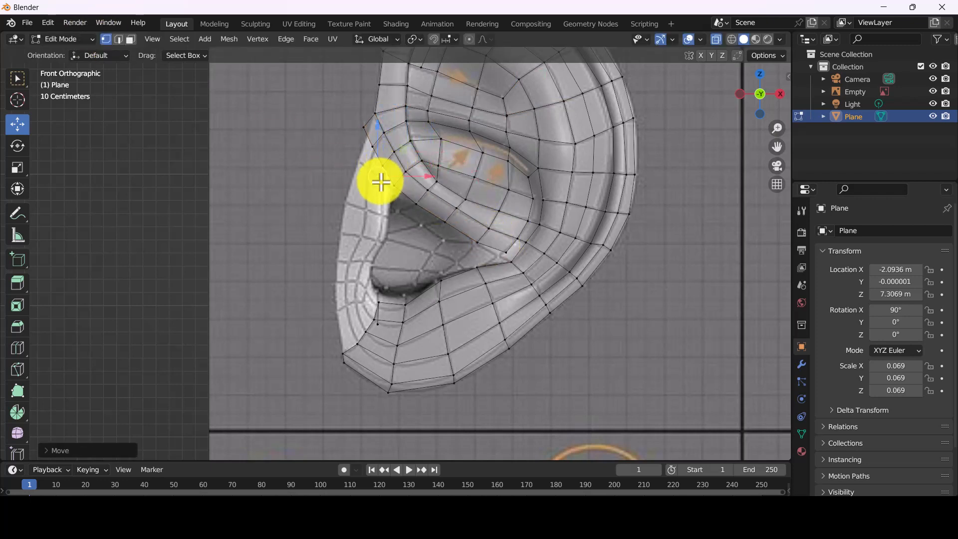
key("ctrl+z")
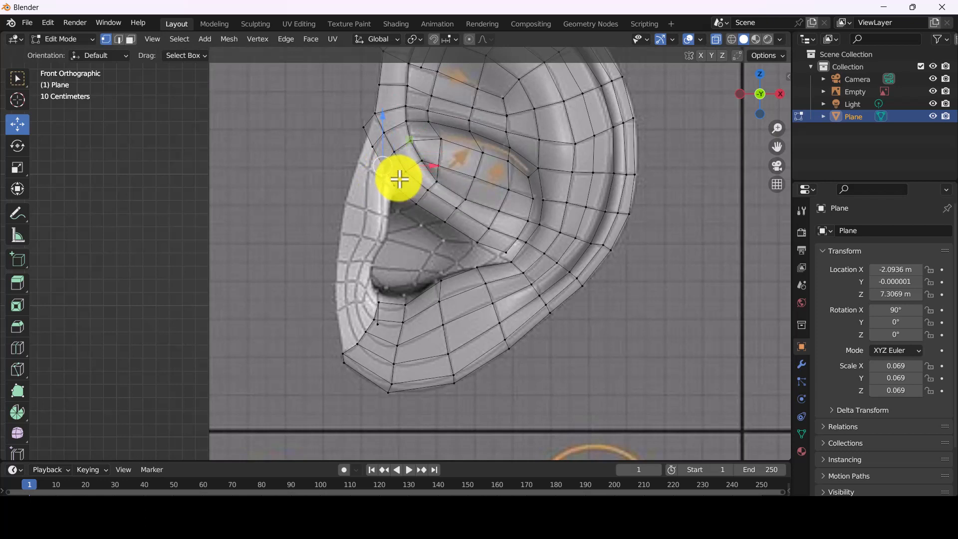
- Move the new strip's vertices near the upper corner of the ear canal onto the reference topology
key("g")
left_click(400, 197)
left_click(404, 191)
key("g")
left_click(409, 197)
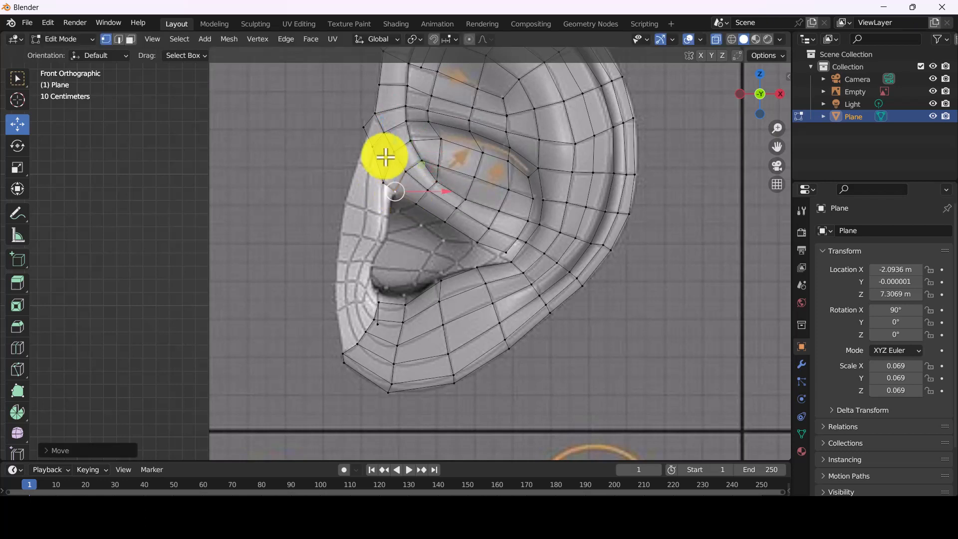
- Move the new strip's left-end vertices onto the reference's front outline of the ear
left_click(385, 156)
key("g")
right_click(377, 150)
key("g")
left_click(368, 133)
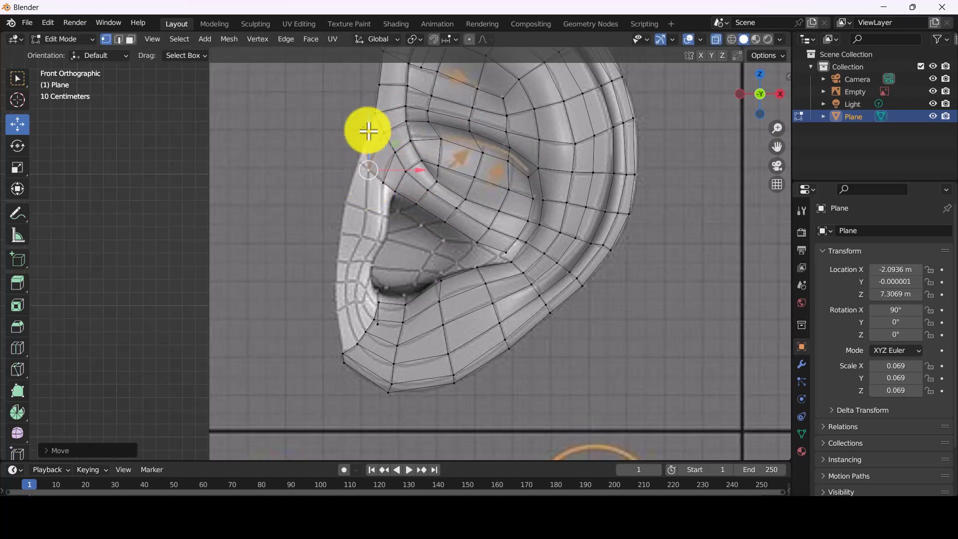
key("g")
left_click(360, 165)
- Adjust the new strip's right-end vertex and fill the gap between it and the adjoining strips
left_click(510, 253)
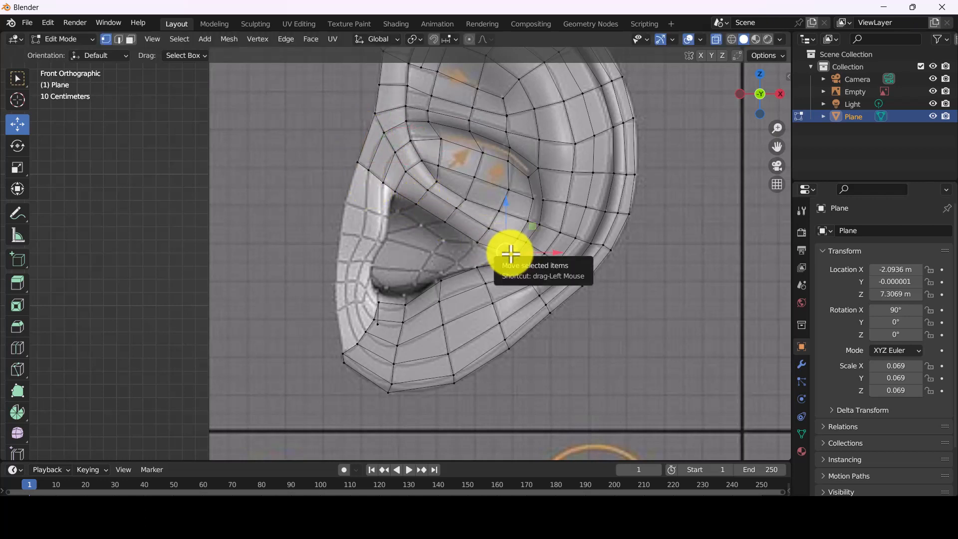
key("g")
left_click(502, 256)
left_click(516, 263, "shift")
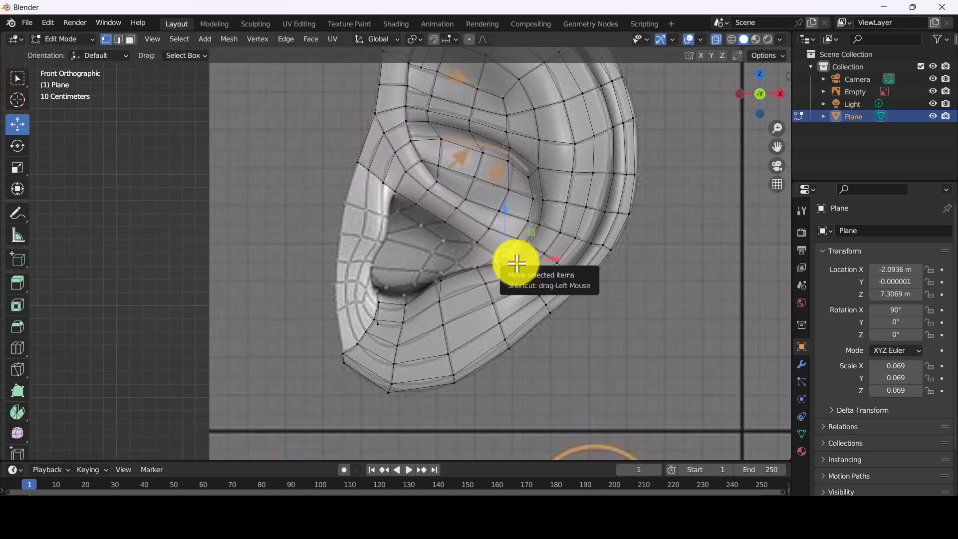
left_click(519, 239)
left_click(526, 242, "shift")
left_click(511, 263, "shift")
left_click(499, 255, "shift")
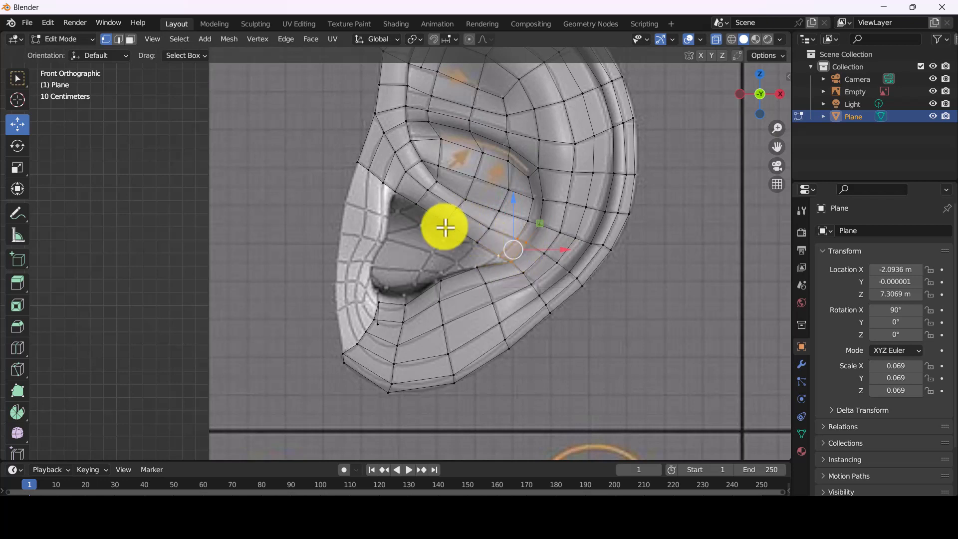
- Extrude the strip's left-end edges downward along the front of the ear and fit the new row to the reference
left_click(382, 181)
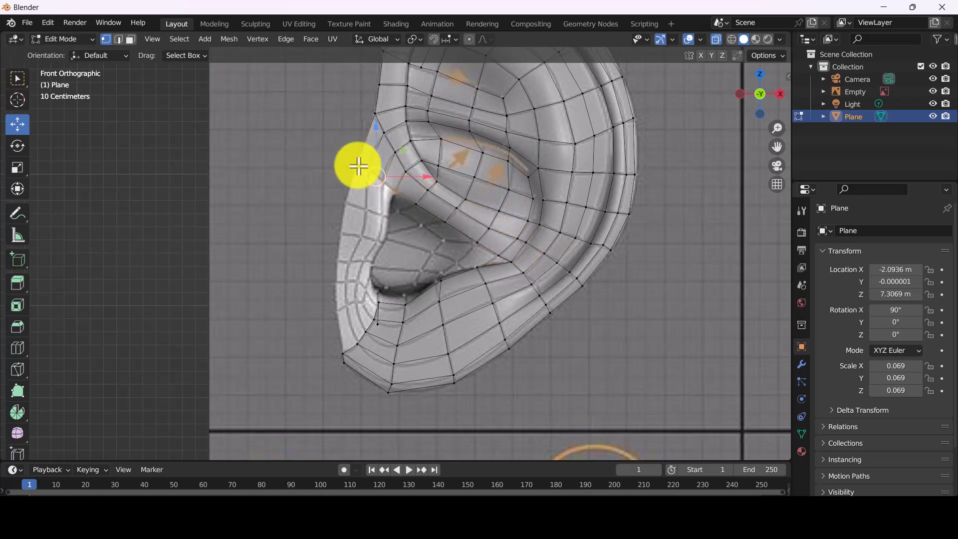
key("e")
left_click(356, 200)
left_click(352, 199)
left_click_drag(351, 198, 339, 206)
left_click(365, 206)
left_click_drag(365, 206, 384, 242)
- Extrude the front strip's bottom row further down beside the ear canal and adjust its inner vertex to the reference
left_click(375, 220)
left_click(392, 224)
left_click(380, 214, "shift")
left_click(364, 209, "shift")
left_click(343, 205, "shift")
key("e")
left_click(337, 240)
left_click(386, 249)
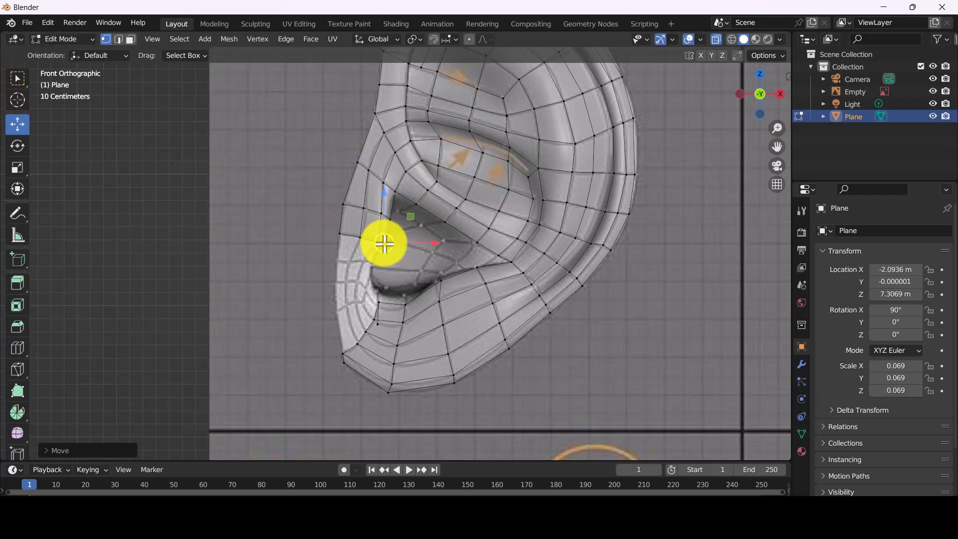
- Extrude two more rows from the front strip's lower end toward the earlobe and fit their vertices to the reference
left_click(339, 236, "shift")
key("e")
left_click(329, 261)
left_click(330, 261)
left_click_drag(330, 261, 367, 265)
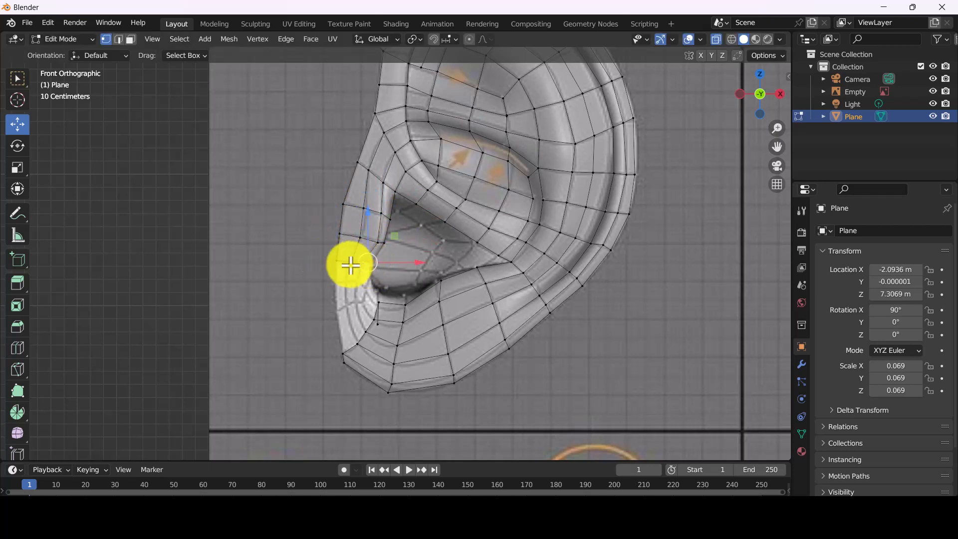
key("e")
left_click(324, 277)
left_click(325, 278)
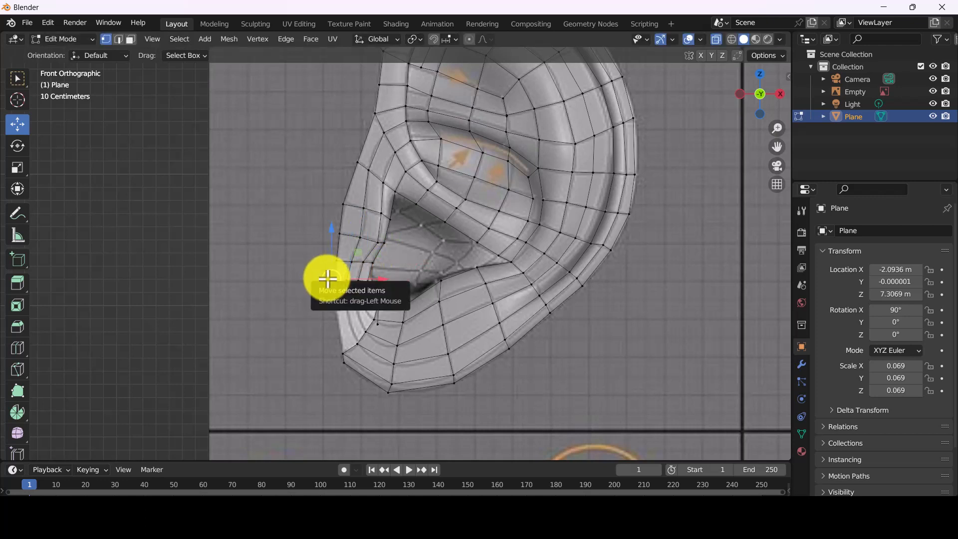
left_click_drag(325, 278, 374, 283)
left_click(372, 282)
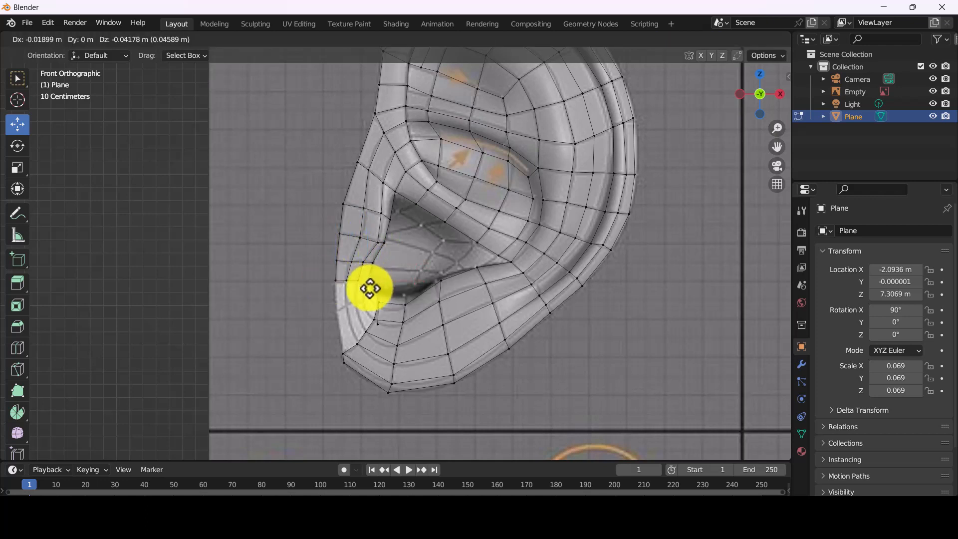
left_click(361, 284)
- Extrude a last row of the front strip just above the earlobe and adjust its height along the Z axis
key("e")
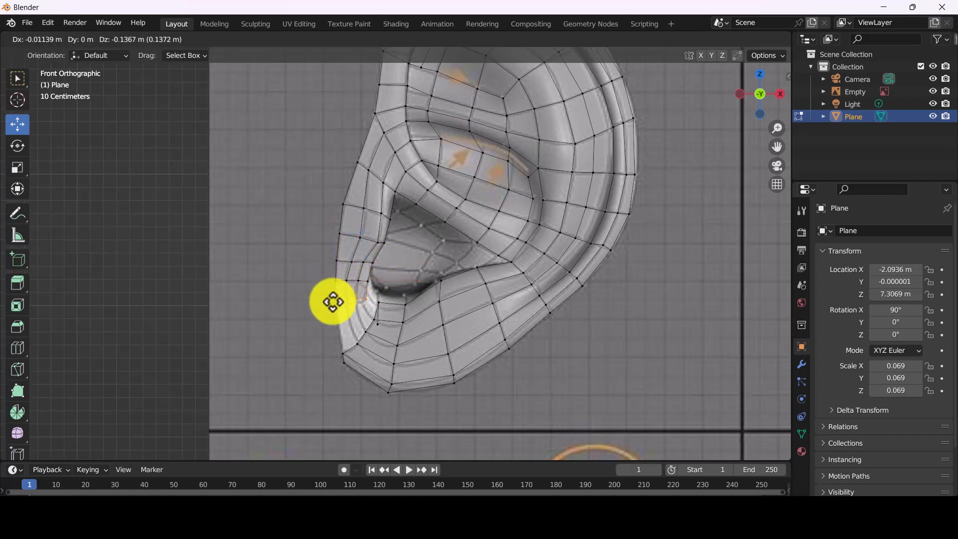
left_click(335, 308)
key("g")
key("z")
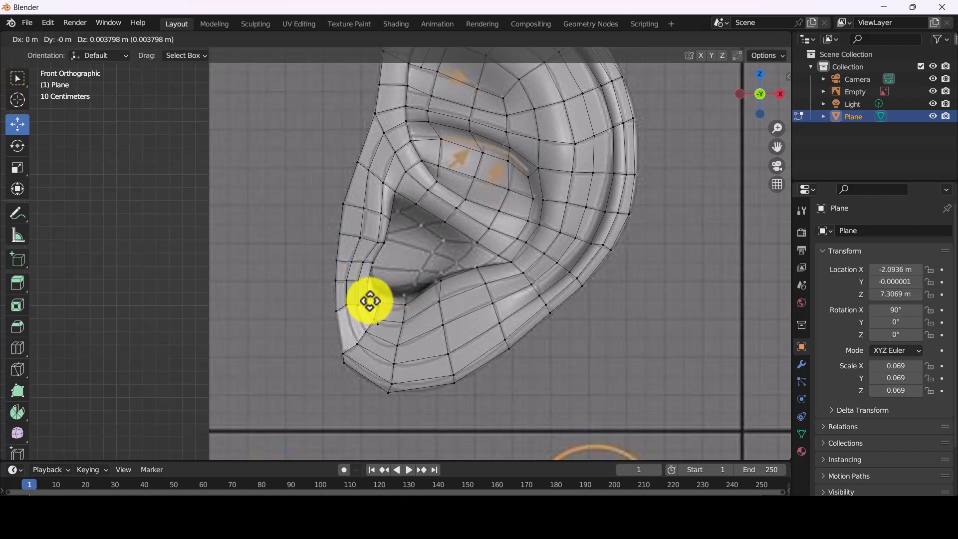
left_click(342, 334)
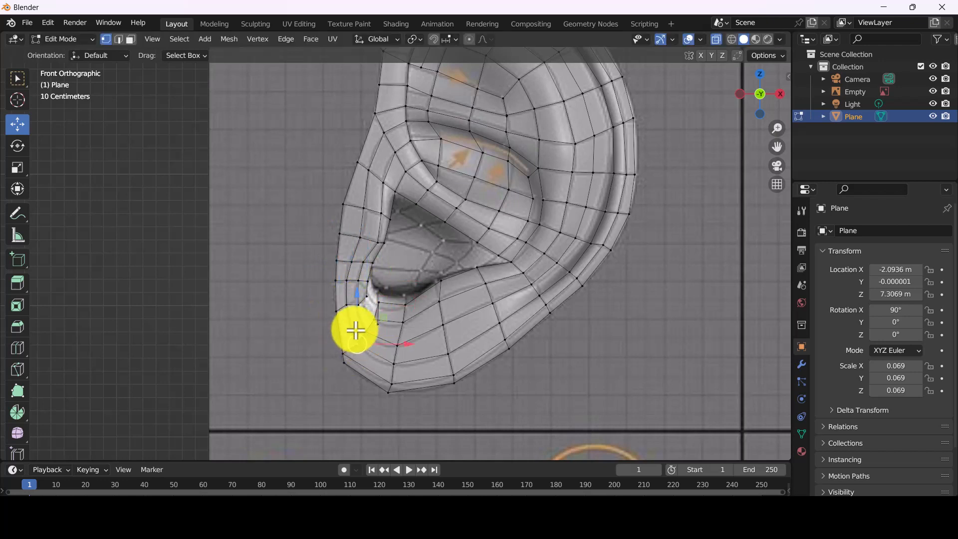
- Fill two faces joining the front strip's lowest row to the front of the earlobe
left_click(348, 306, "shift")
left_click(337, 314, "shift")
left_click(343, 354, "shift")
key("f")
left_click(359, 306)
left_click(366, 331, "shift")
left_click(359, 345, "shift")
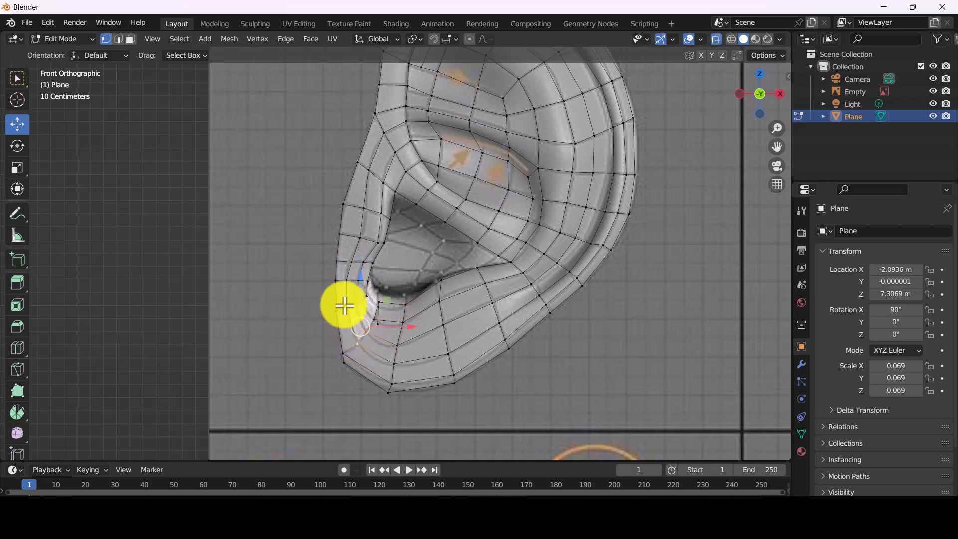
left_click(346, 305, "shift")
key("f")
- Merge the two inner vertices where the front strip meets the lobe and place the merged vertex on the reference
left_click(378, 324)
left_click(368, 297, "shift")
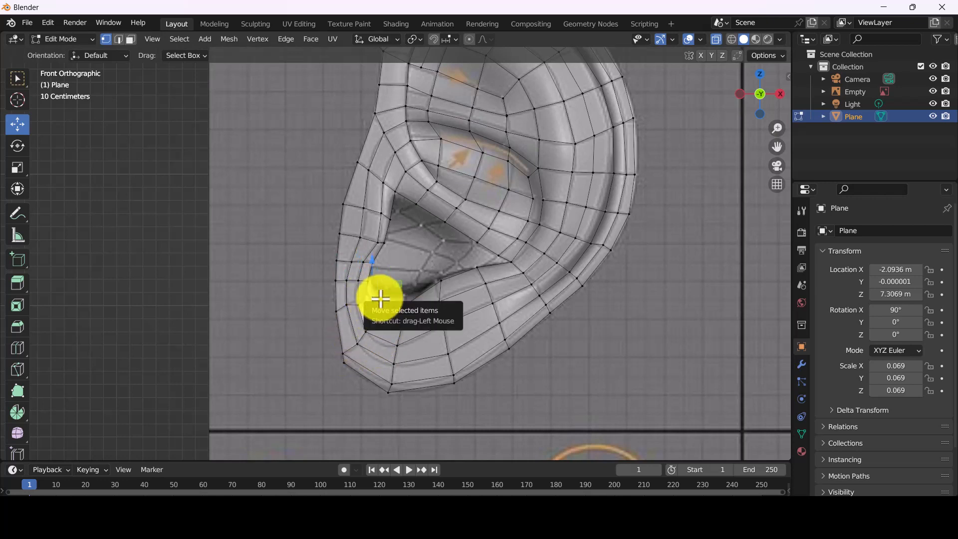
key("m")
left_click(383, 321)
key("g")
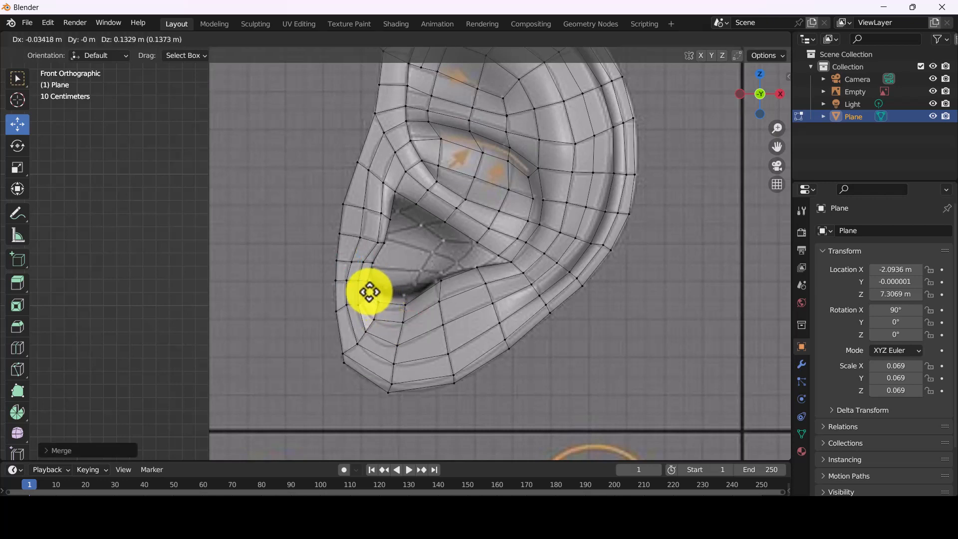
left_click(372, 317)
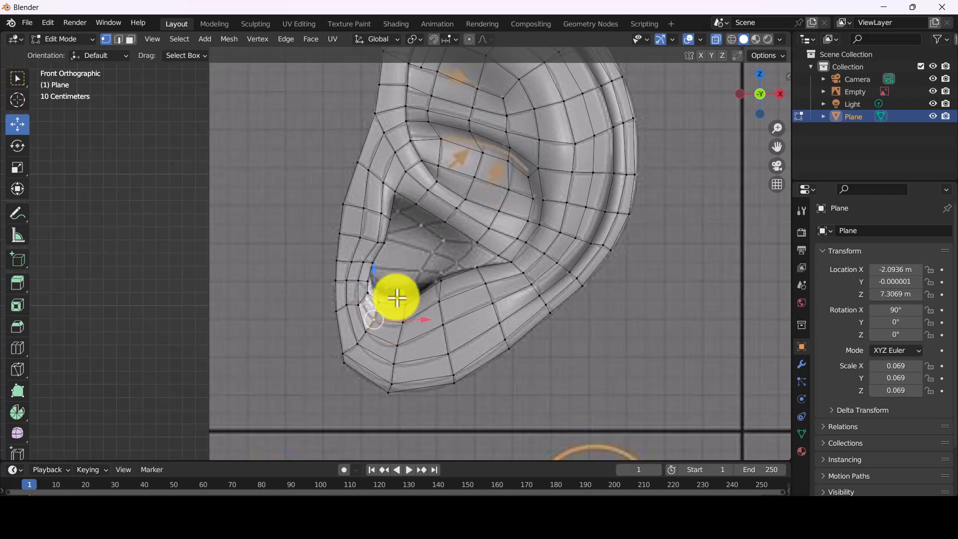
- Dissolve the extra edge loop running from the earlobe around the inside of the outer rim
middle_click_drag(398, 271, 375, 325, "shift")
left_click(118, 39)
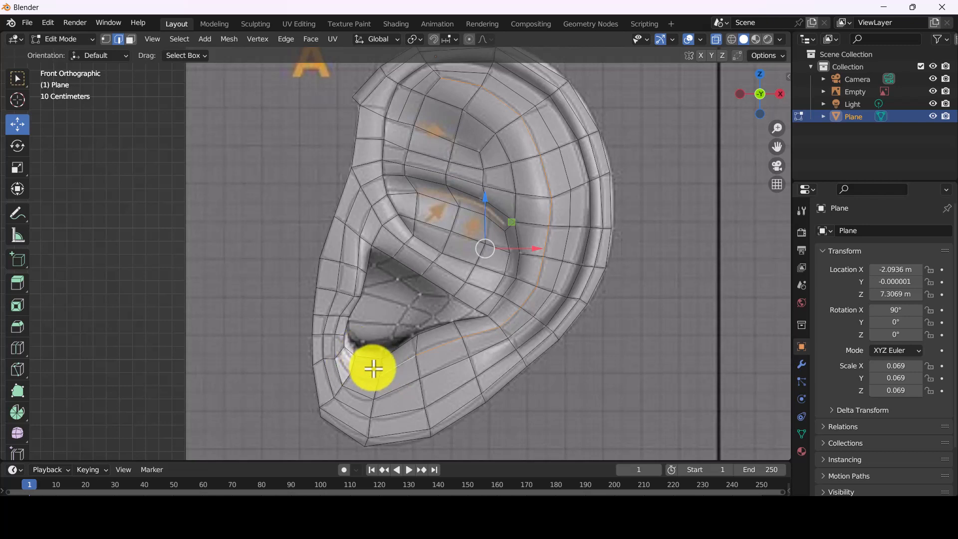
left_click(396, 388, "alt")
key("x")
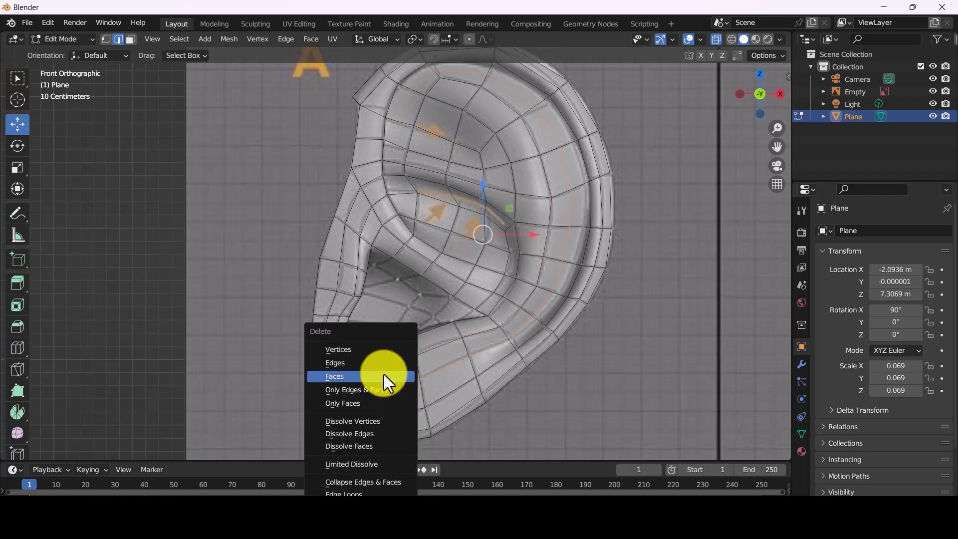
left_click(374, 435)
left_click(106, 39)
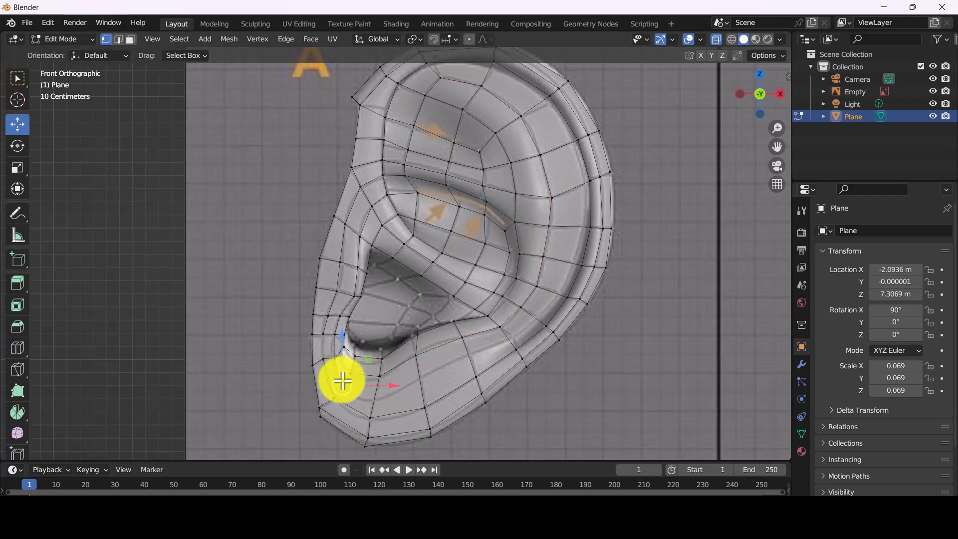
- Reposition the vertex at the lower front of the ear canal and select the four corners of the small remaining gap
key("m")
left_click(381, 375)
left_click_drag(348, 381, 355, 359)
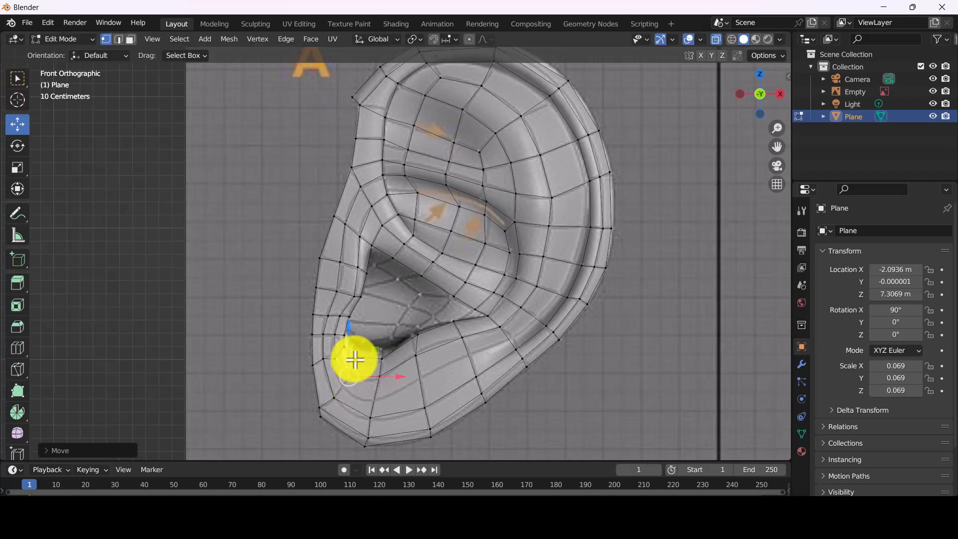
left_click(355, 359)
left_click(343, 348, "shift")
left_click(334, 359, "shift")
left_click(349, 377, "shift")
middle_click_drag(405, 265, 382, 293, "shift")
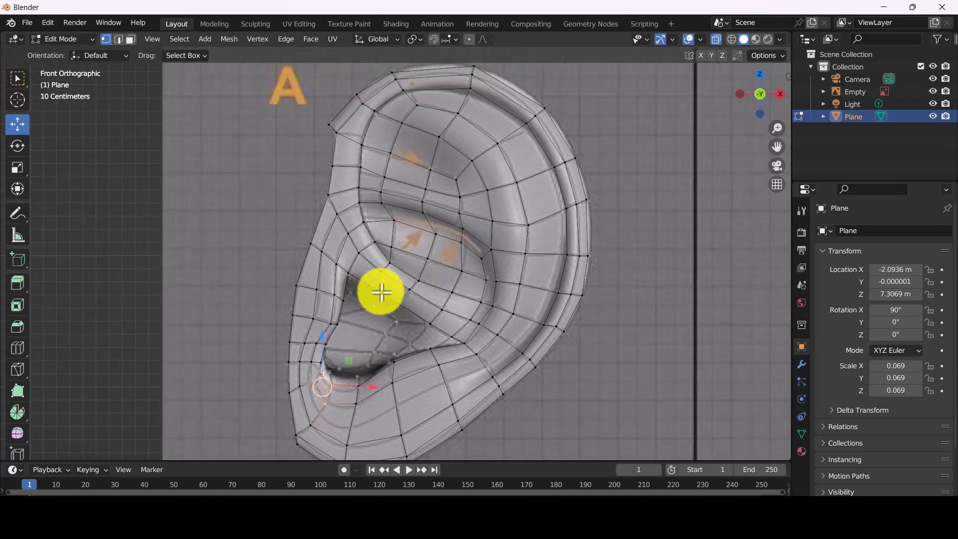
- Extrude a line of vertices from the front rim across the top of the ear canal, following the reference grid
scroll(361, 361, "up", 1)
middle_click_drag(357, 342, 347, 296, "shift")
left_click(327, 273)
left_click_drag(327, 273, 328, 261)
key("e")
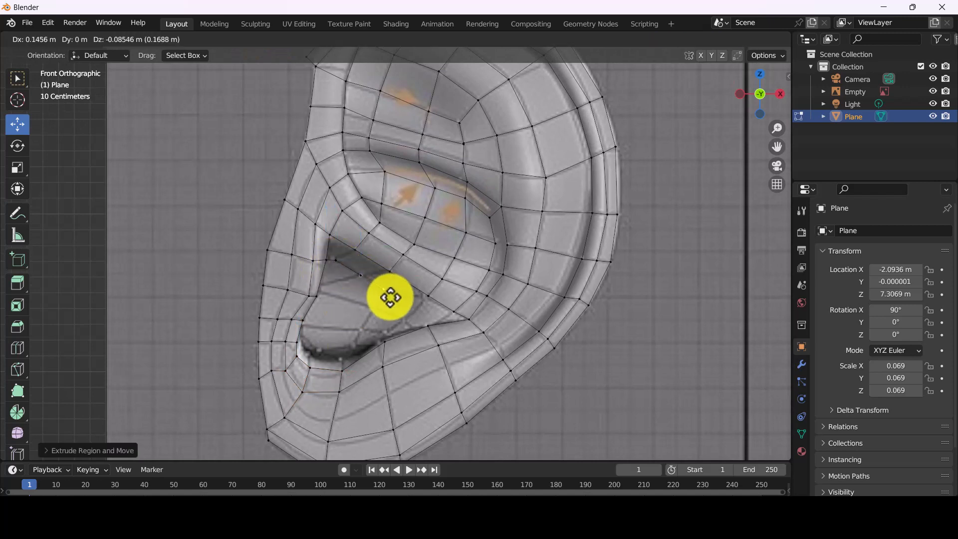
left_click(390, 298)
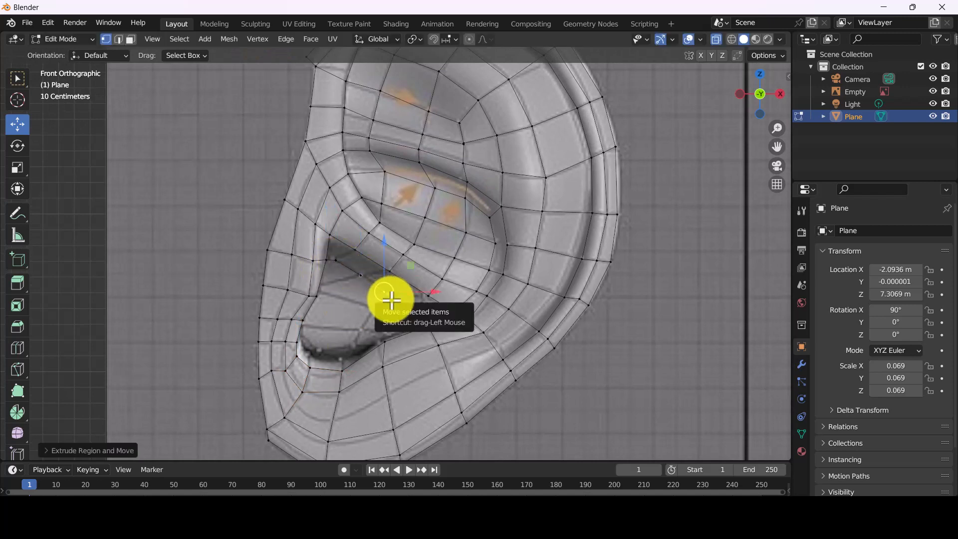
- Extrude two more lines of vertices from the front rim across the middle of the ear canal, matching the reference
left_click(321, 299)
key("e")
left_click(377, 310)
key("e")
left_click(406, 321)
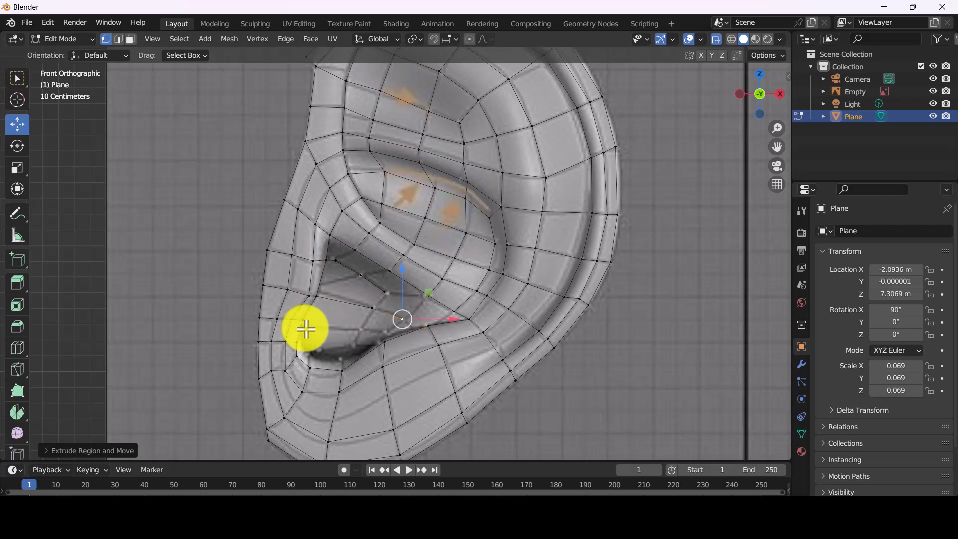
left_click(306, 323)
key("e")
left_click(351, 331)
key("e")
left_click(392, 335)
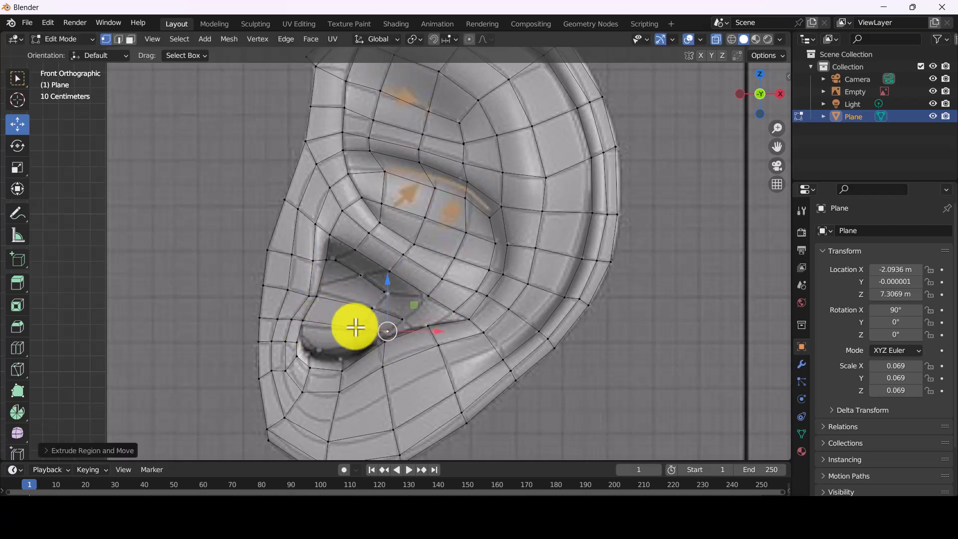
left_click(314, 368)
key("e")
left_click(353, 337)
key("ctrl+z")
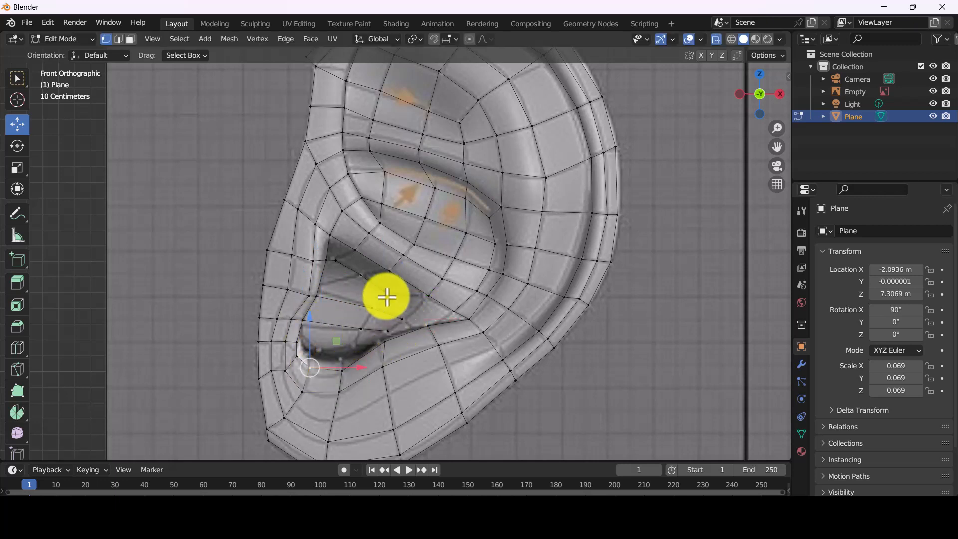
- Connect the top line's end vertex to the canal's rear edge and the lower line's middle vertex to the bottom rim
left_click(386, 294)
key("e")
left_click(406, 293)
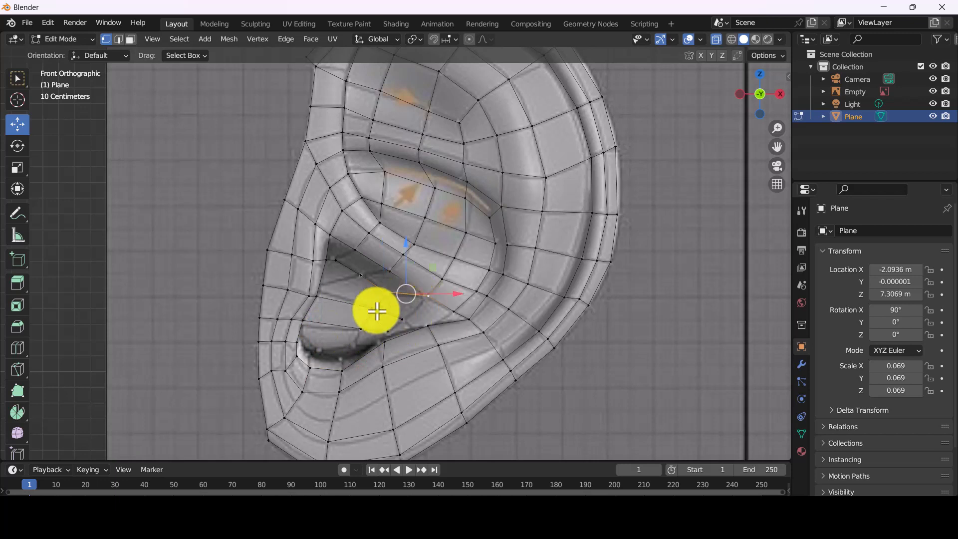
left_click(369, 315)
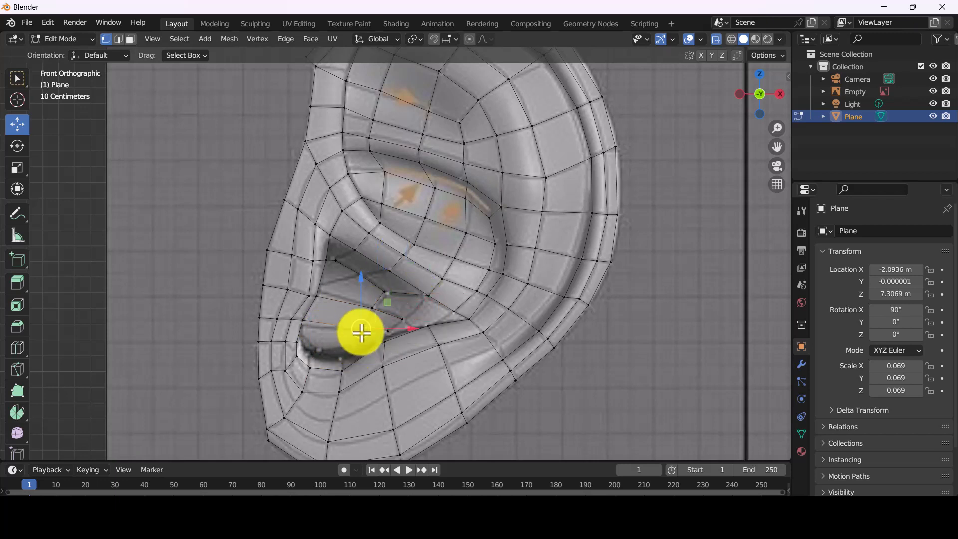
left_click(346, 369, "shift")
key("f")
- Extrude a short line from the lower front rim into the canal and connect neighbouring line vertices to form its grid
left_click(302, 344)
key("e")
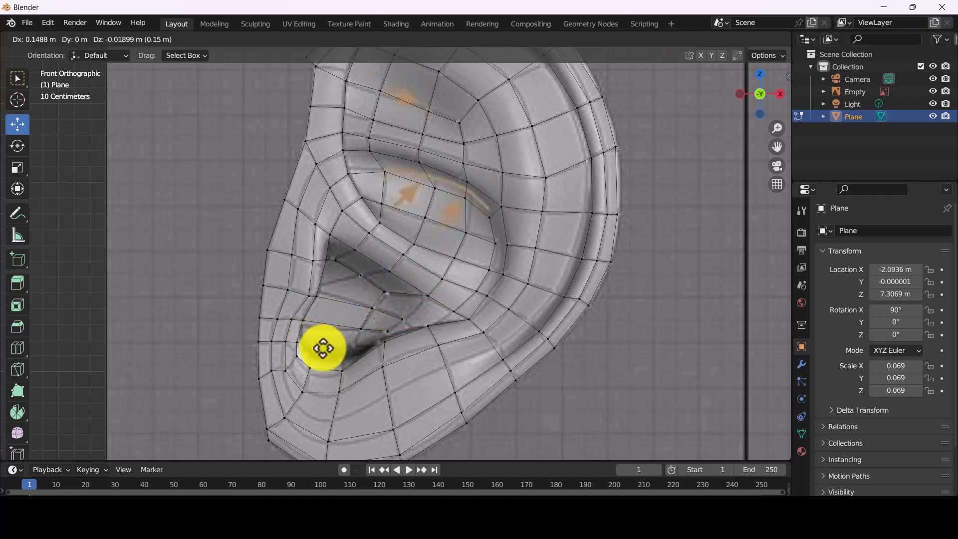
left_click(345, 348)
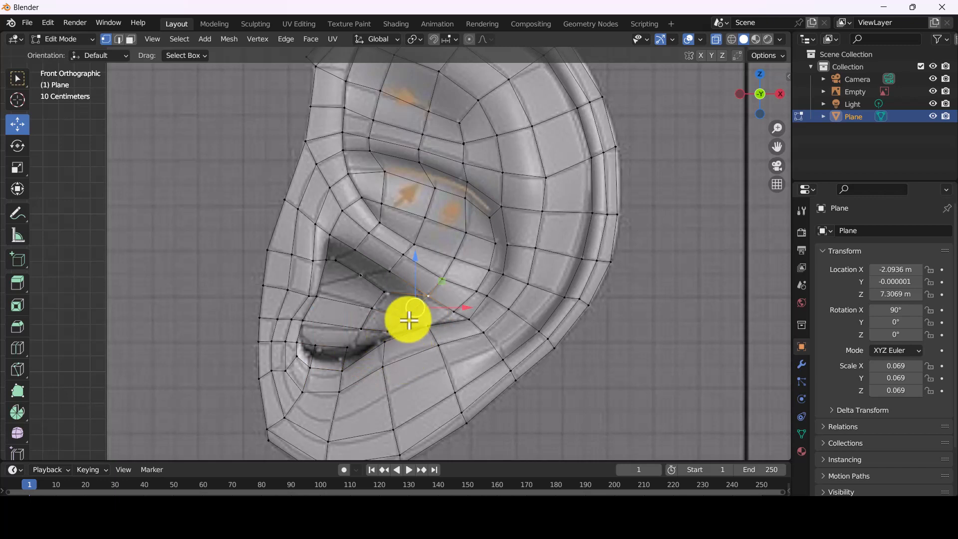
left_click(408, 321)
left_click(389, 333)
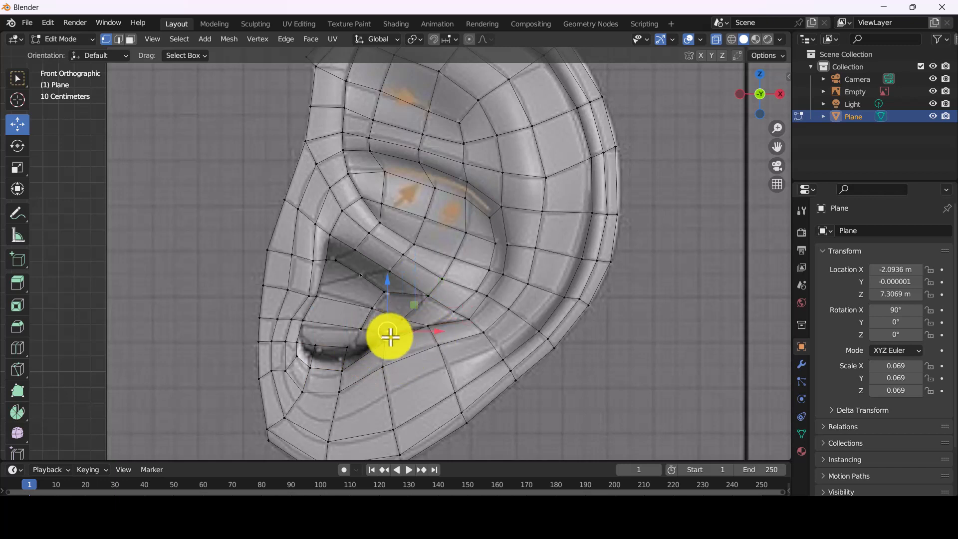
left_click(385, 343, "shift")
left_click(363, 330)
left_click(348, 348, "shift")
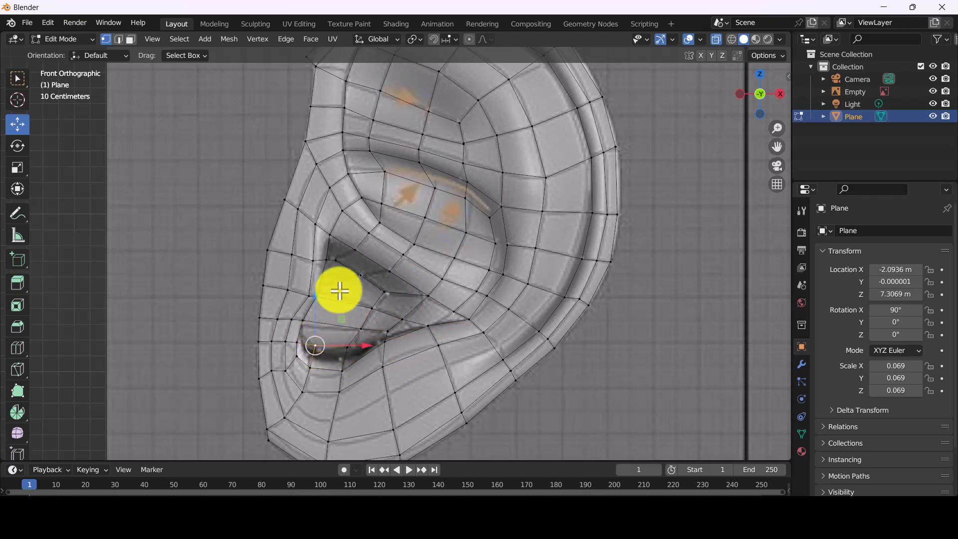
- Fill faces between the extruded lines and the surrounding rim in the lower and rear parts of the ear canal
key("k")
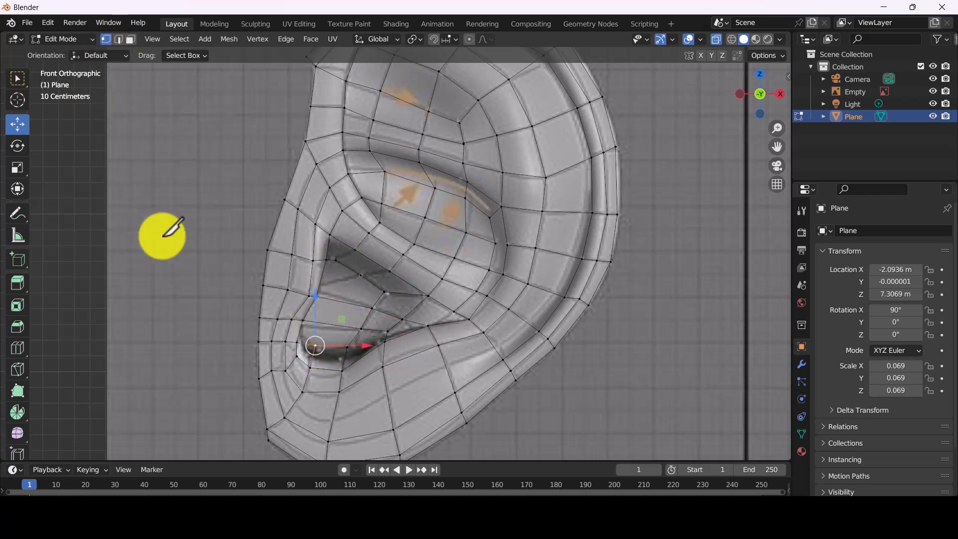
left_click(119, 39)
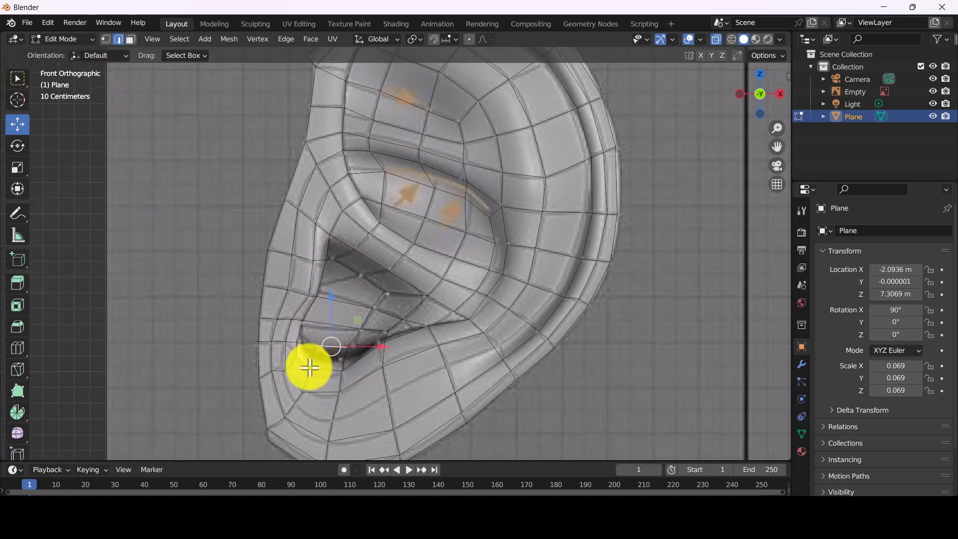
left_click(301, 353)
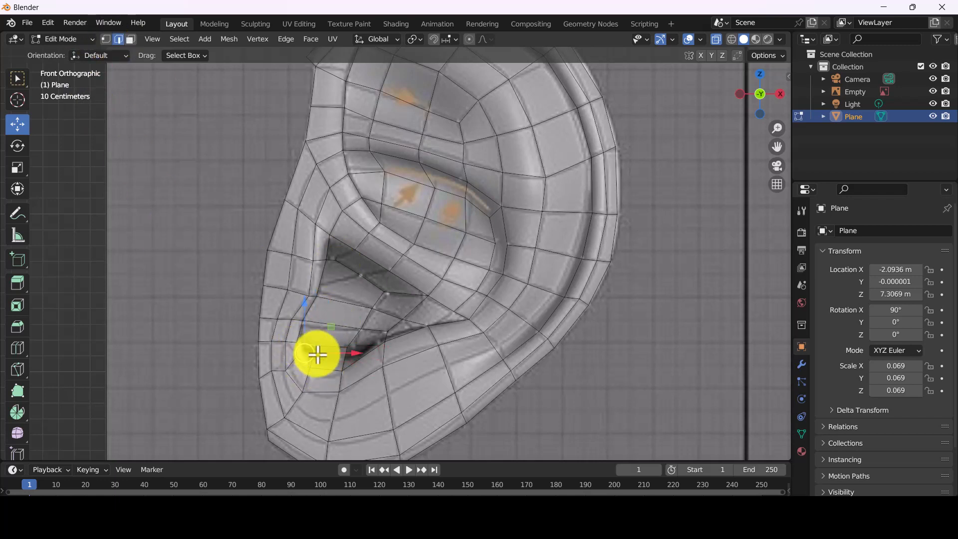
left_click_drag(313, 355, 371, 348)
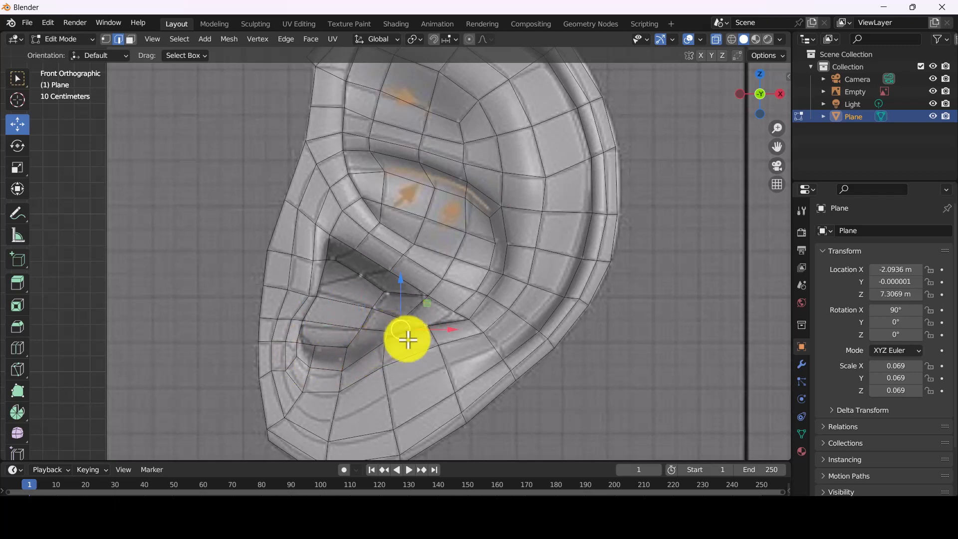
left_click_drag(408, 340, 437, 321)
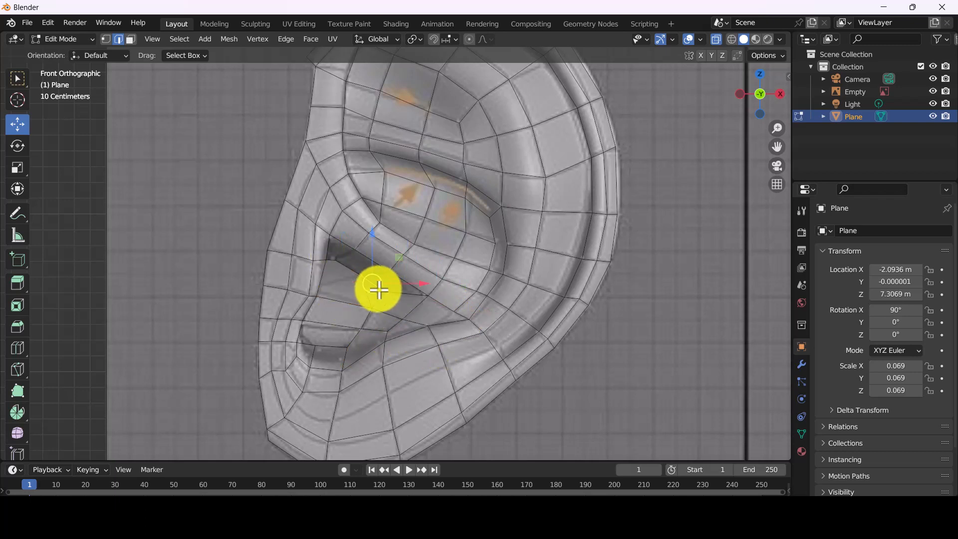
left_click(386, 297)
left_click(106, 38)
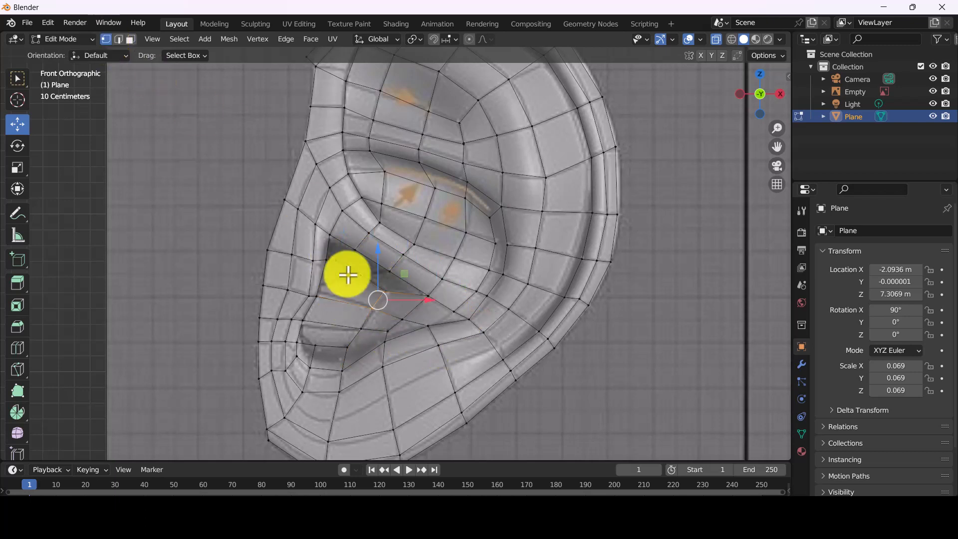
- Fill the open gap along the ear canal's upper edge with faces between its front and rear edges
middle_click_drag(356, 285, 295, 279)
left_click(119, 39)
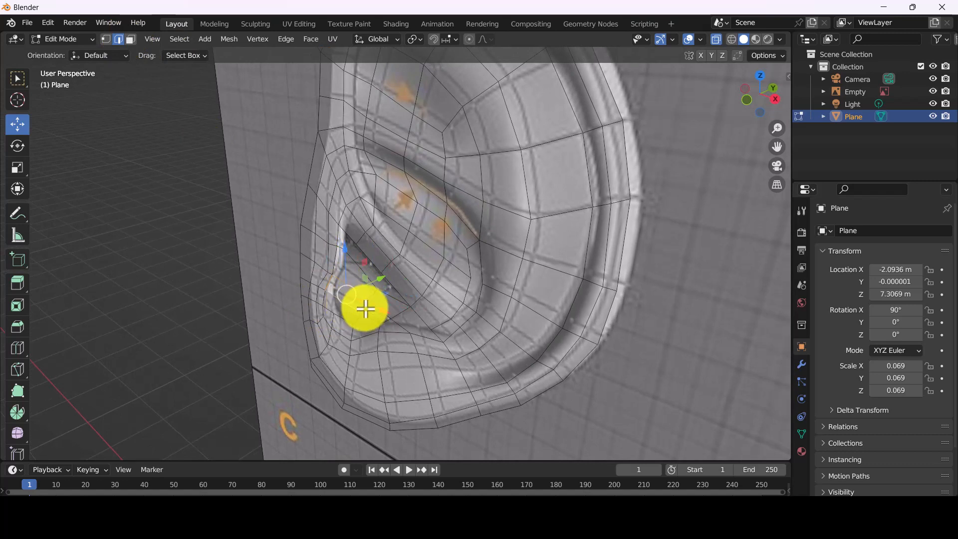
scroll(319, 250, "up", 2)
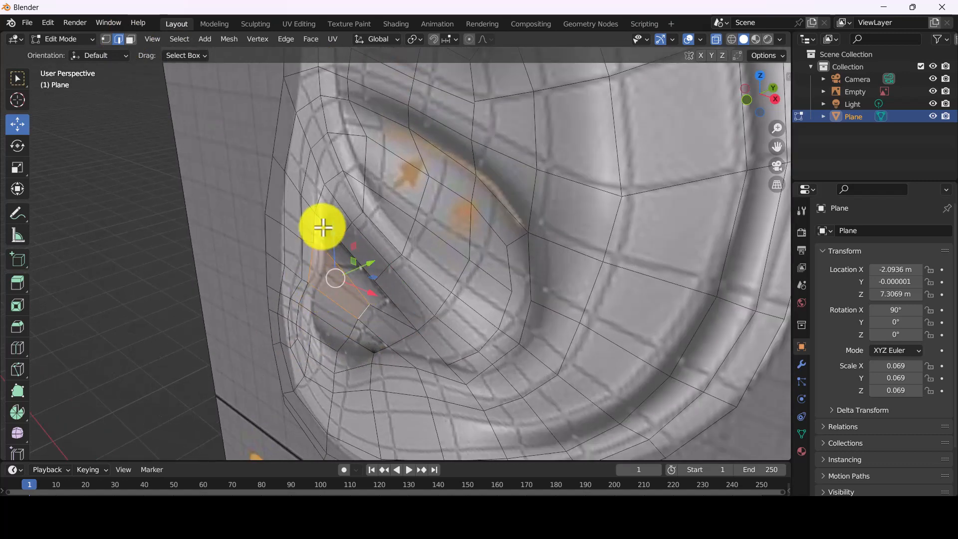
left_click(320, 245)
left_click(386, 306, "shift")
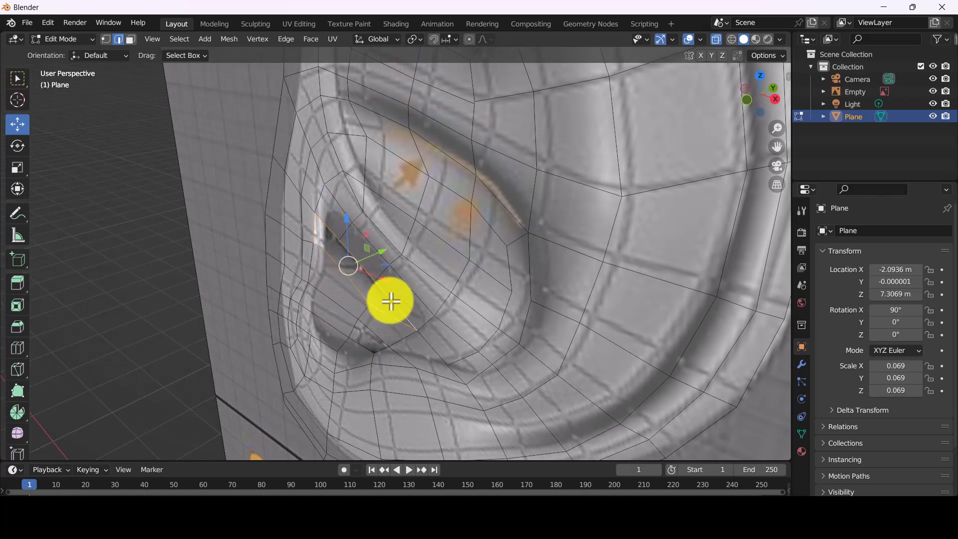
- Make a Knife cut from the filled strip's front corner towards the canal's front rim and adjust the corner vertex's position
key("KP_1")
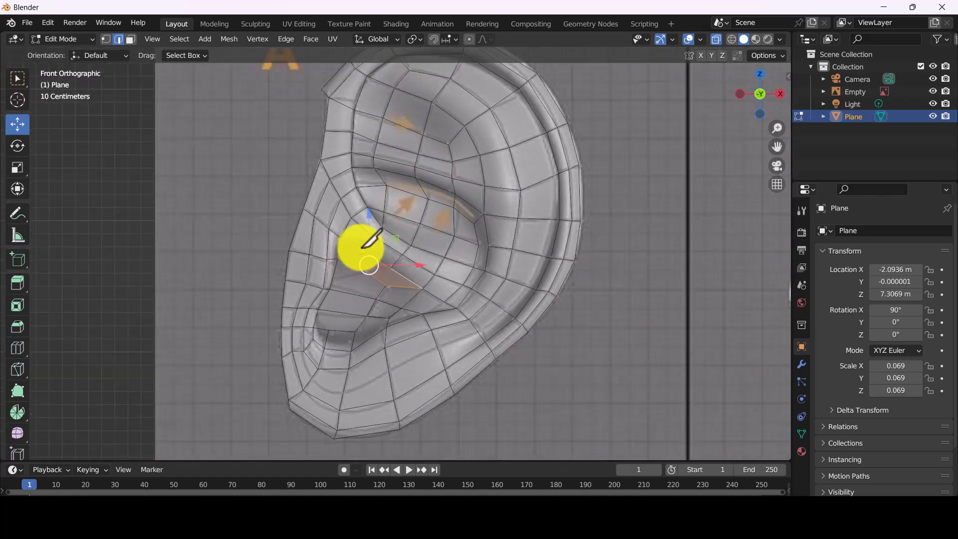
left_click(348, 256, "shift")
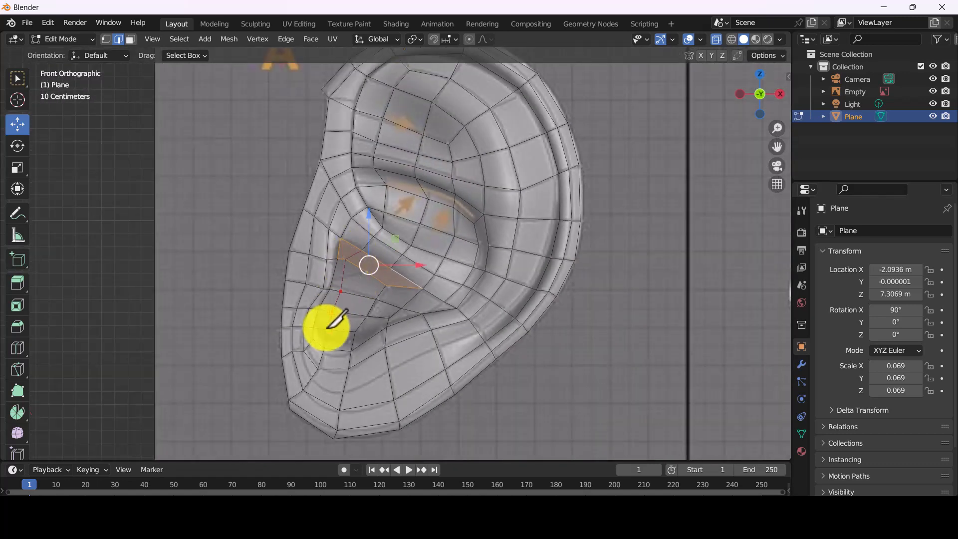
left_click(325, 280)
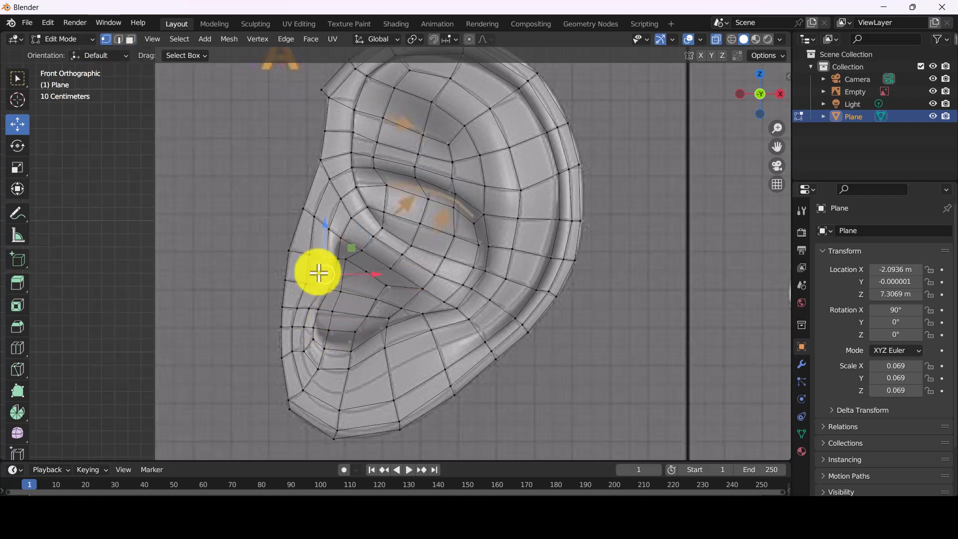
mouse_move(342, 261)
left_mouse_down()
mouse_move(358, 272)
mouse_move(352, 265)
left_mouse_up()
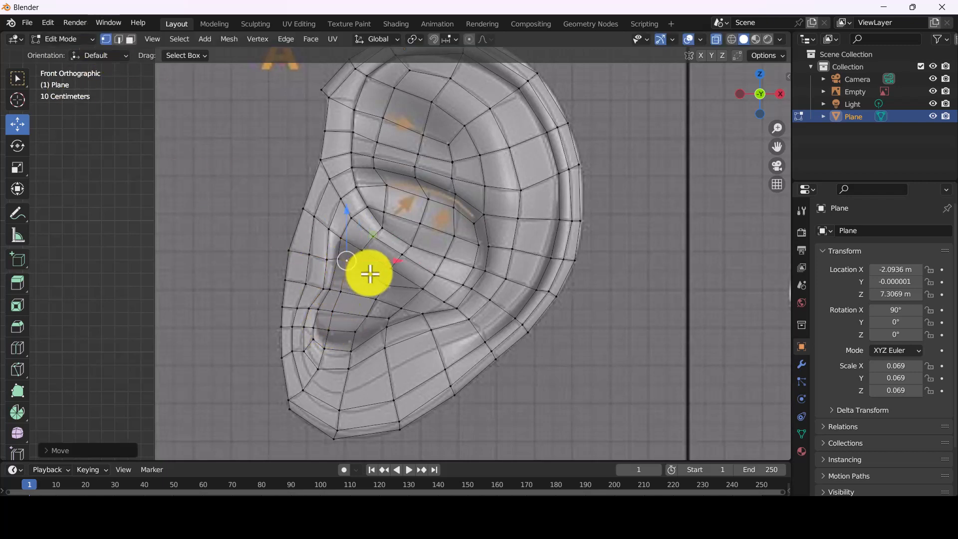
- Dissolve the stray vertex on the line running through the middle of the ear canal
left_click(387, 285)
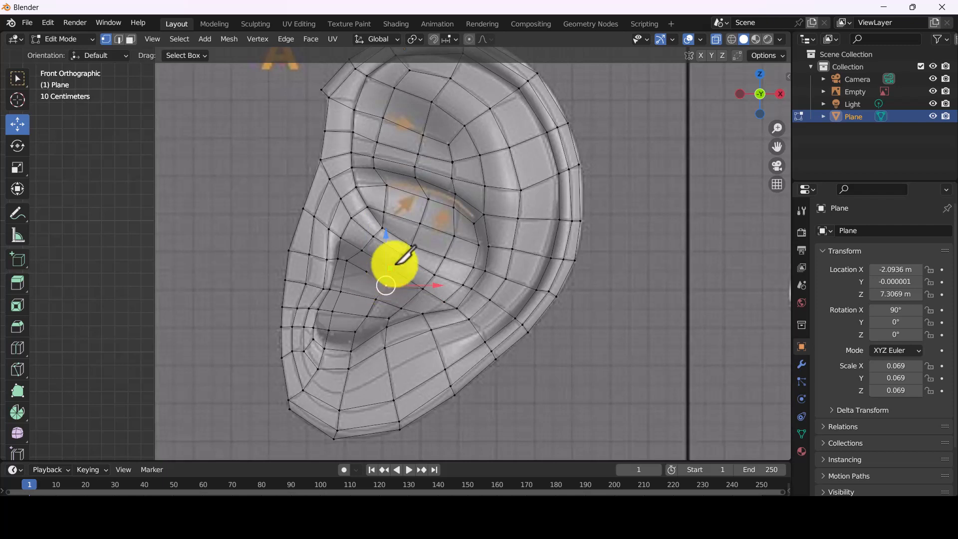
key("k")
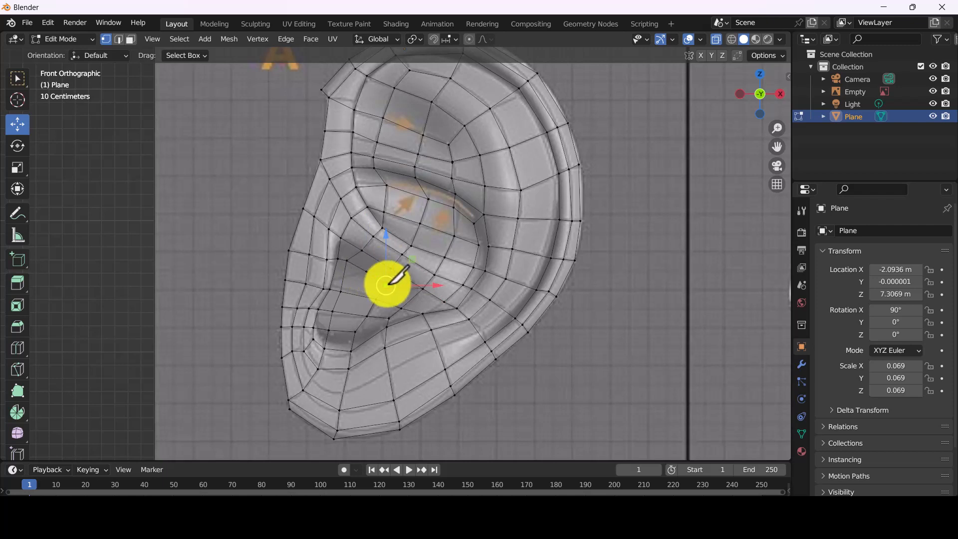
key("Escape")
key("x")
left_click(364, 269)
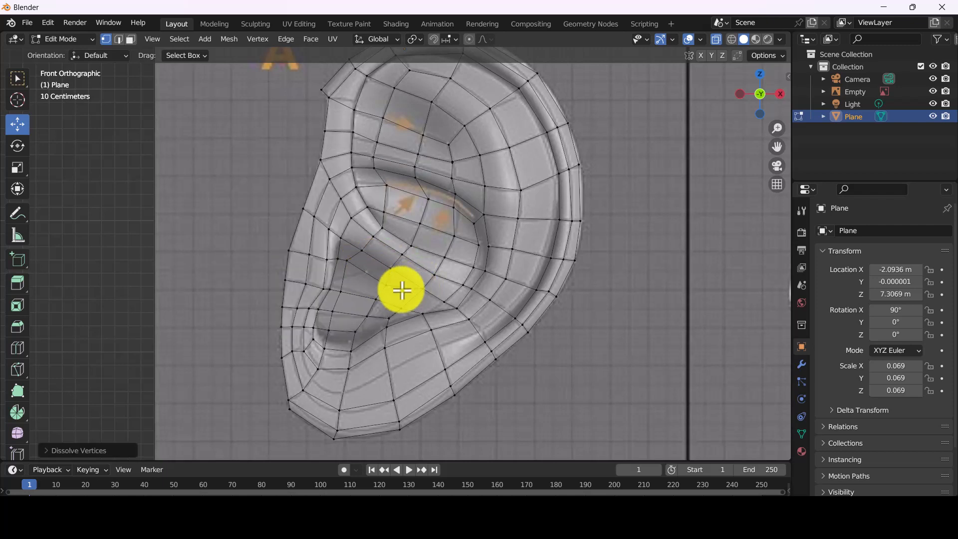
- Knife-cut an edge from the canal line's middle vertex to the rear corner of the canal rim
left_click(422, 290)
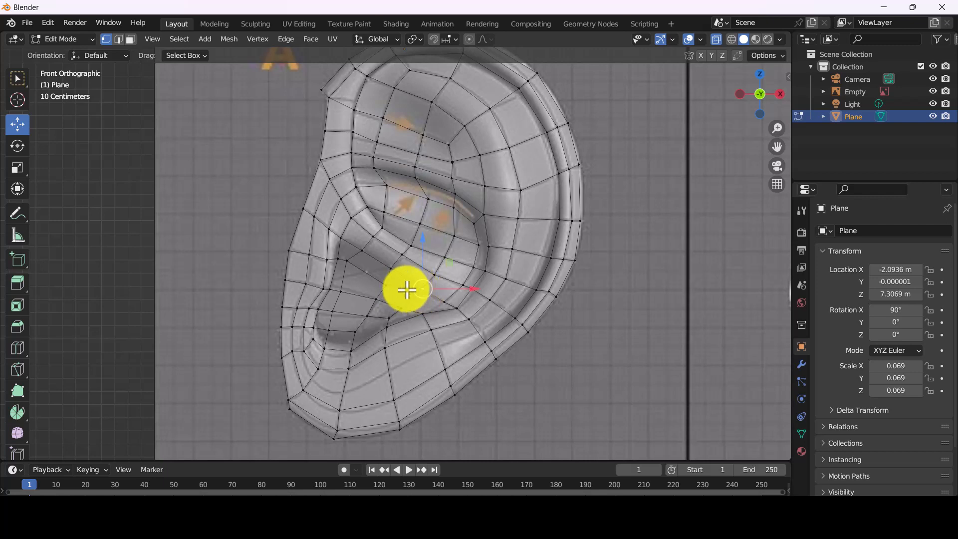
left_click(386, 285)
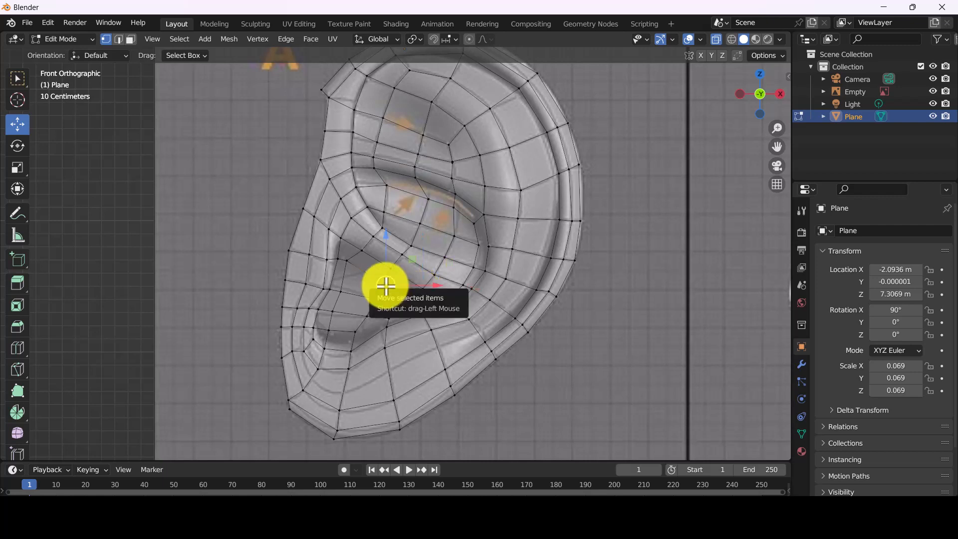
key("k")
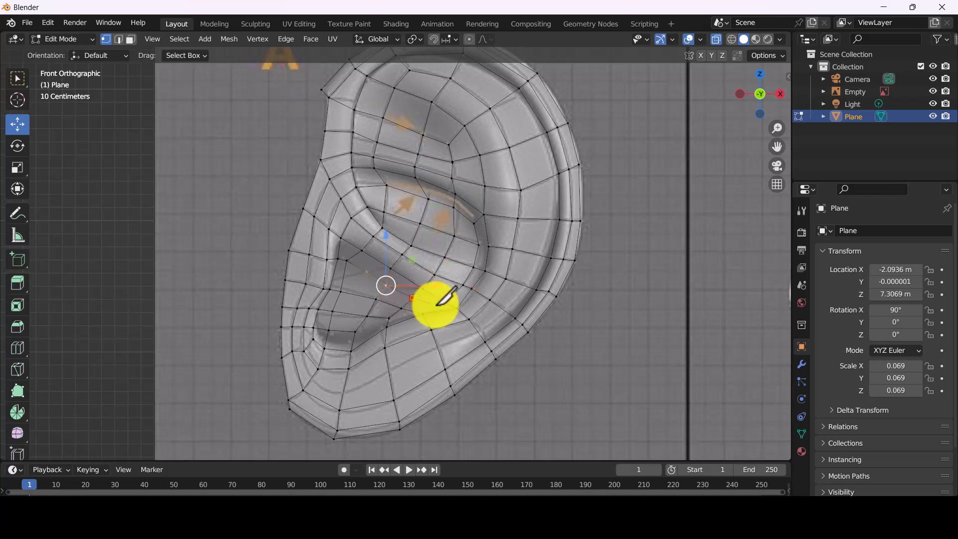
left_click(455, 305)
key("Return")
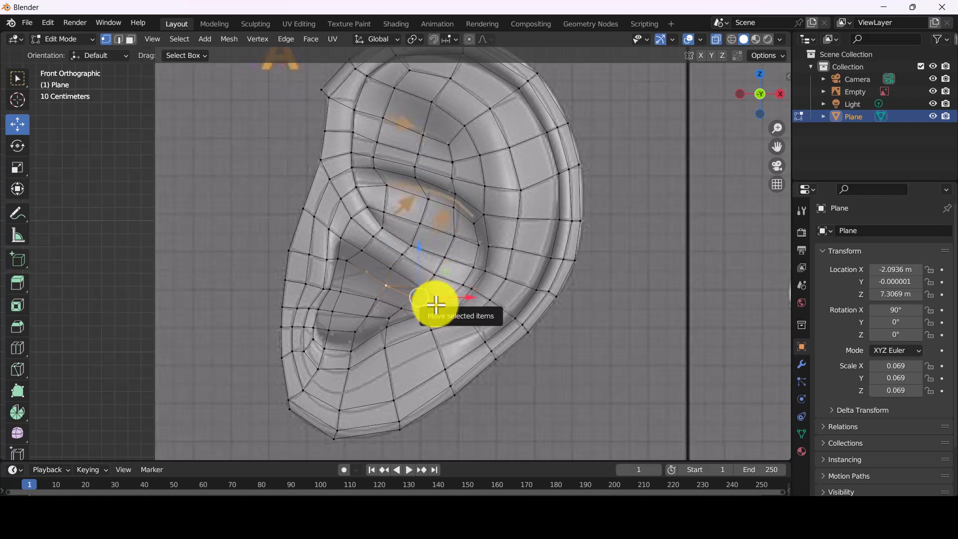
key("Escape")
- Dissolve the redundant edge between the canal's middle vertex and its upper rear edge
left_click(118, 39)
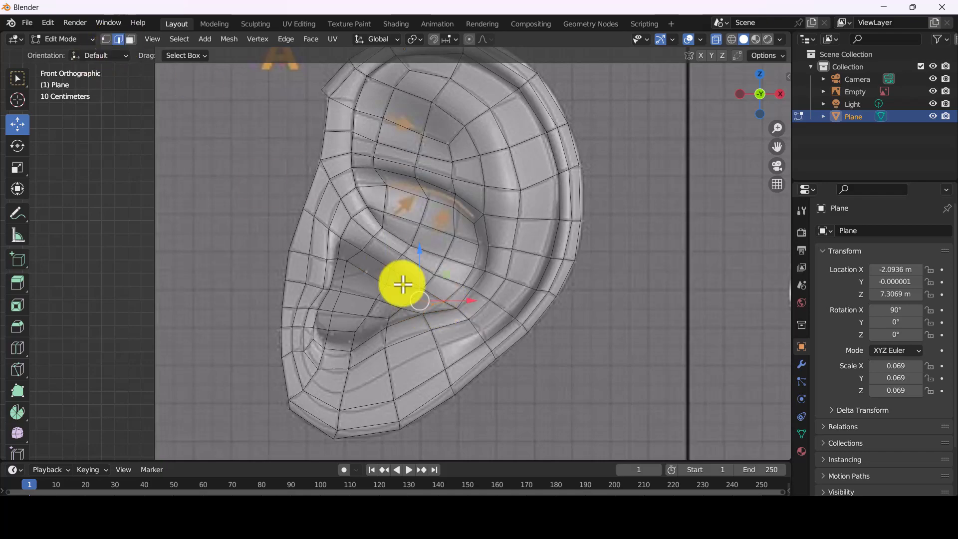
left_click(411, 288)
key("x")
left_click(410, 301)
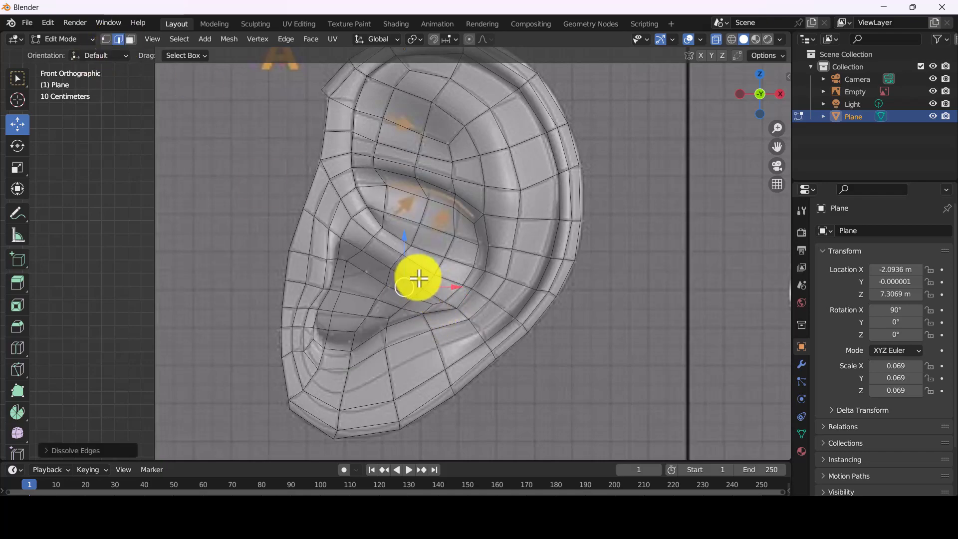
- Turn off X-ray in front view and fill the small remaining hole at the canal's lower edge with a face
mouse_move(419, 278)
middle_mouse_down()
mouse_move(334, 314)
mouse_move(411, 268)
middle_mouse_up()
key("KP_1")
scroll(411, 267, "down", 2)
left_click(717, 41)
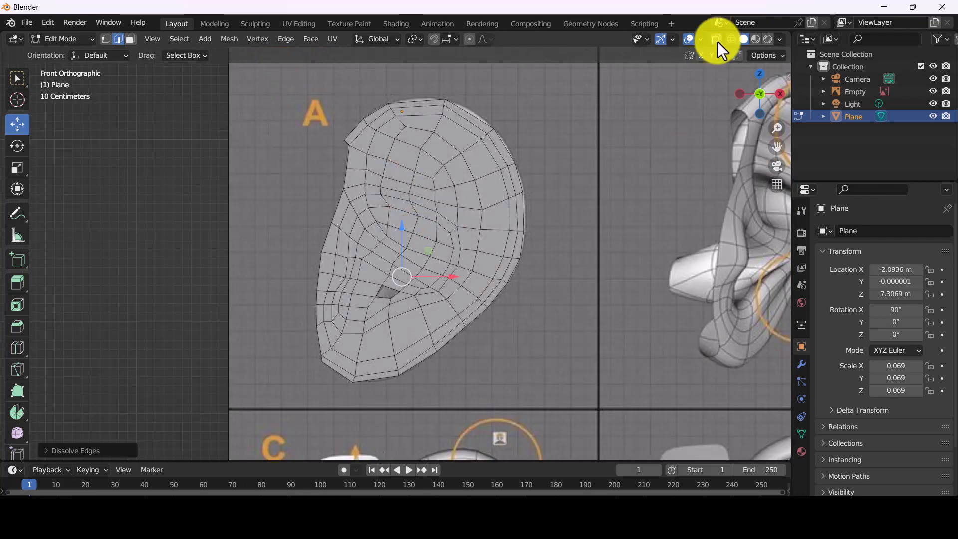
scroll(419, 289, "up", 3)
left_click(369, 320)
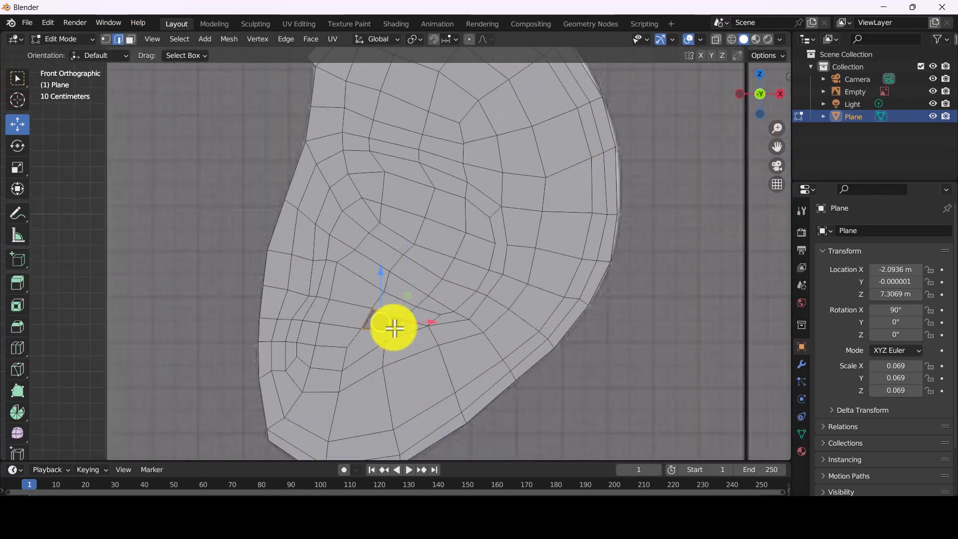
- Switch to Object Mode and show the wireframe overlay on the ear mesh
scroll(396, 305, "down", 3)
middle_click_drag(398, 302, 400, 165)
scroll(392, 303, "down", 3)
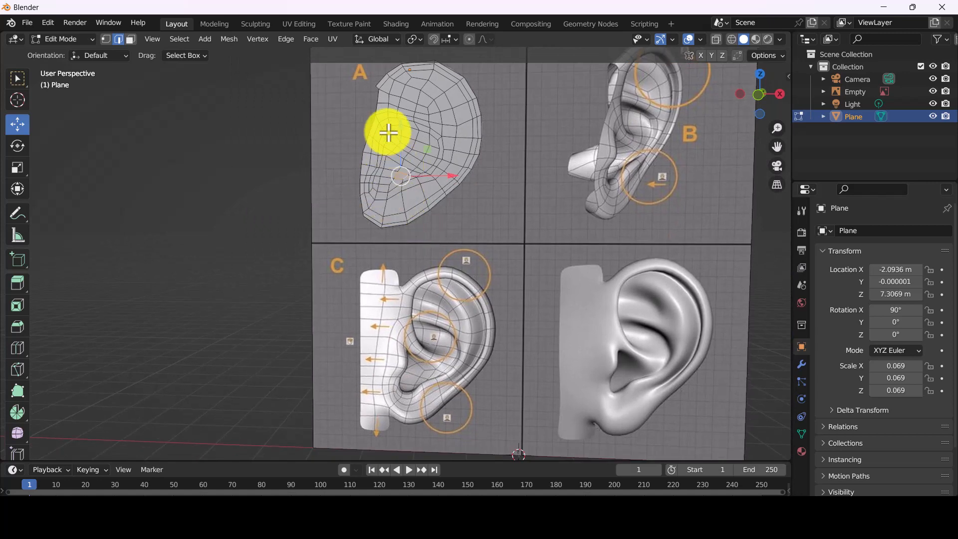
left_click_drag(402, 150, 400, 189)
key("Tab")
left_click(704, 40)
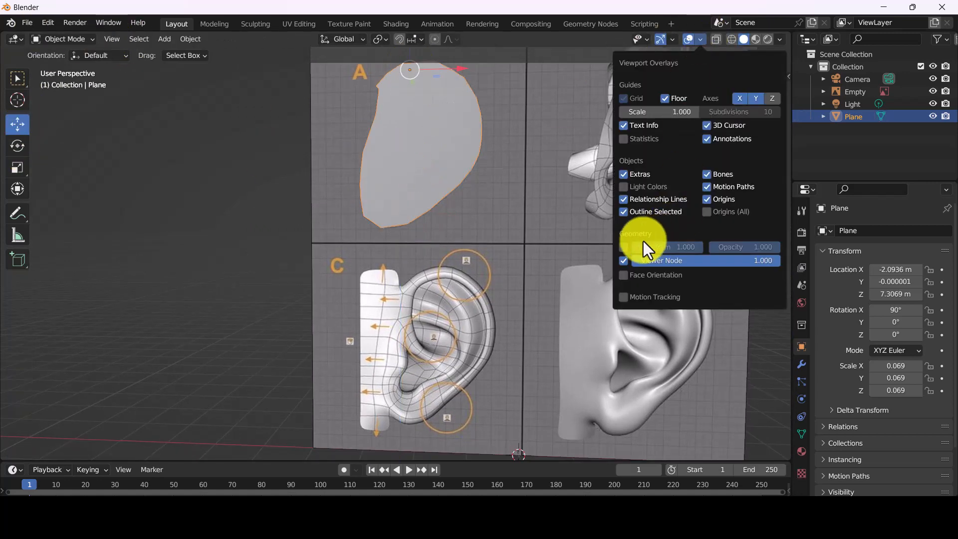
left_click(643, 241)
- Move the ear mesh down over reference ear C and turn on X-ray for comparison
left_click_drag(411, 71, 404, 278)
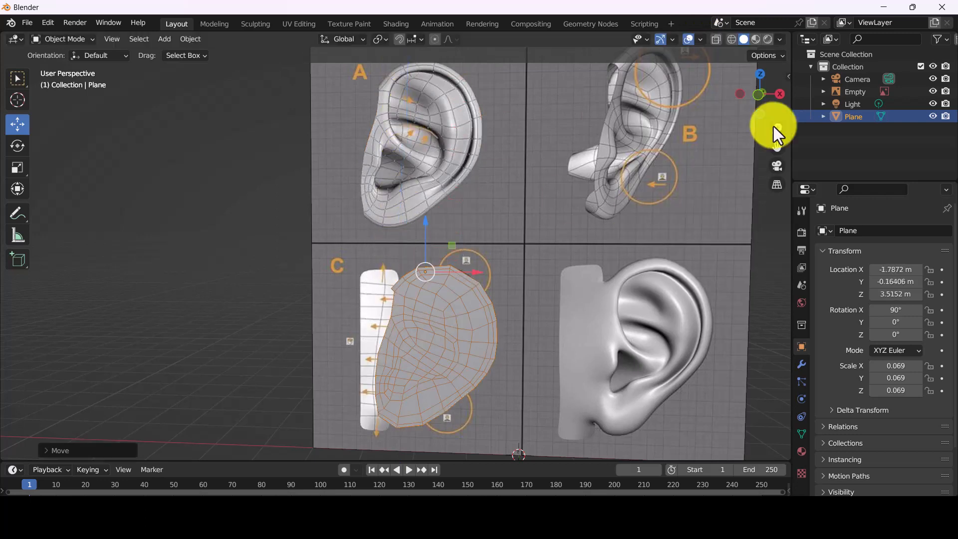
left_click(716, 39)
middle_click_drag(453, 295, 433, 260, "shift")
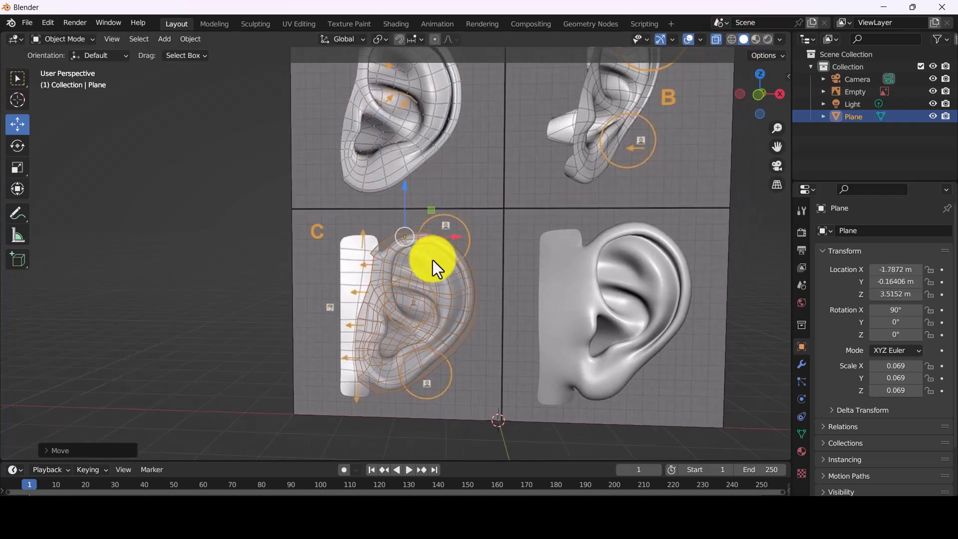
- Hide the wireframe overlay and leave X-ray shading enabled
left_click(715, 40)
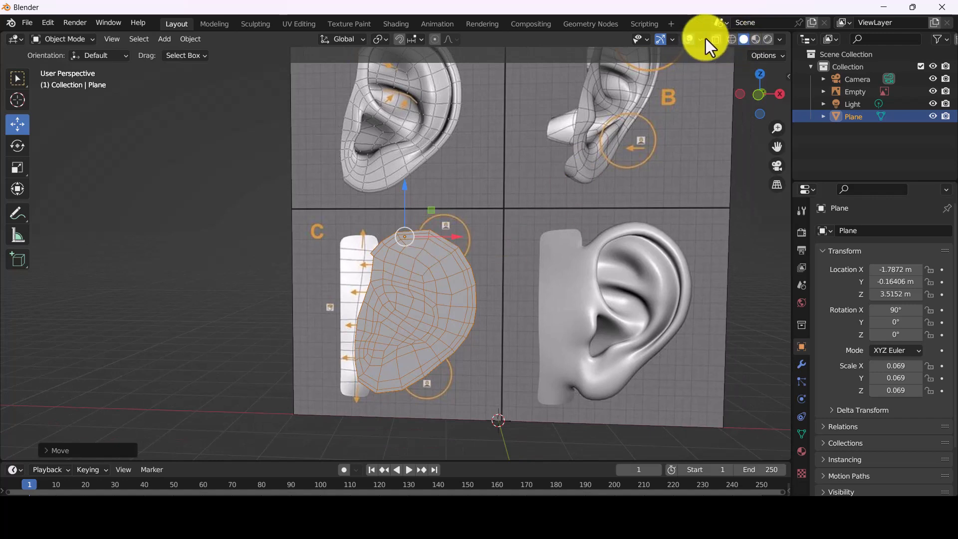
left_click(702, 39)
left_click(627, 247)
left_click(717, 39)
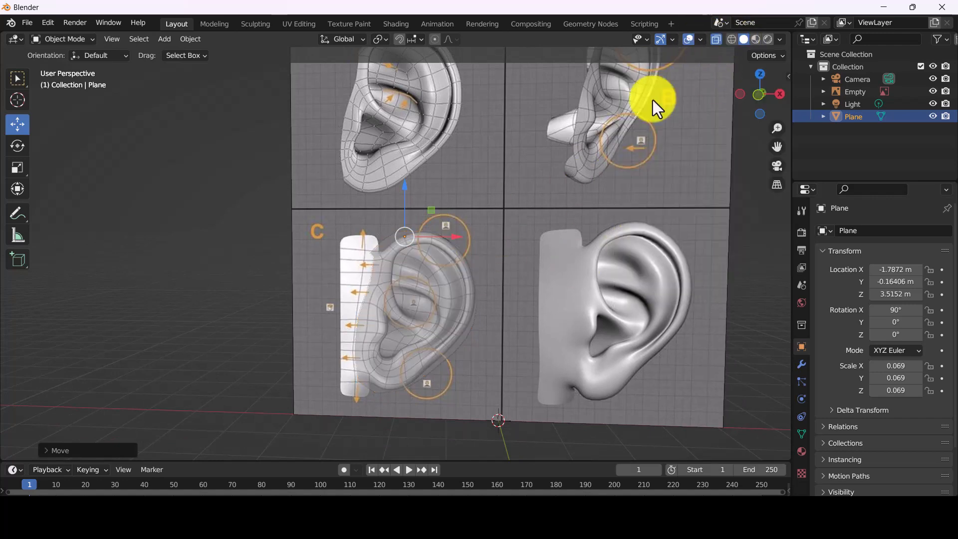
- Compare the mesh topology in Edit Mode with reference ear C, and return to Object Mode
key("Tab")
mouse_move(397, 346)
left_mouse_down()
mouse_move(364, 351)
mouse_move(395, 344)
left_mouse_up()
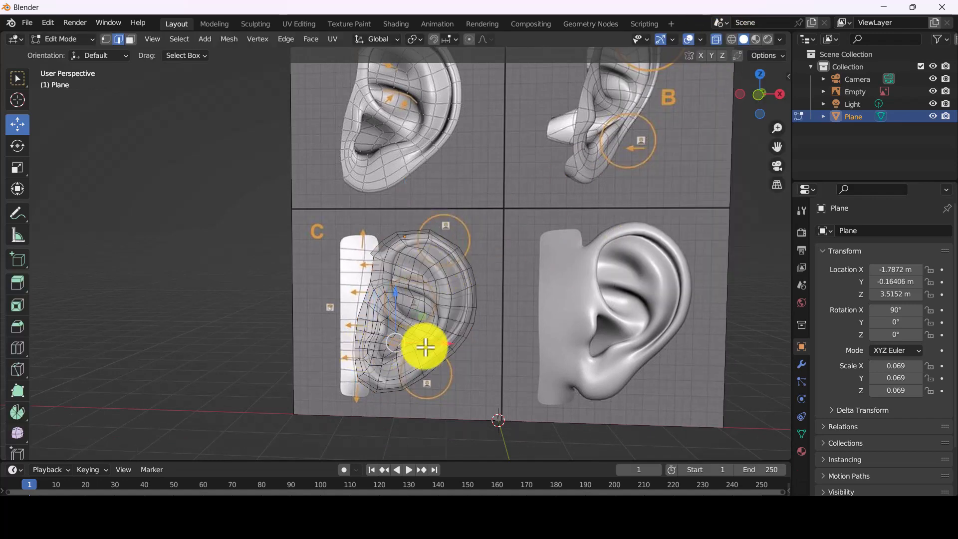
key("Tab")
- Move the ear mesh off the reference image into the empty space beside it and view it from the front
left_click_drag(418, 237, 227, 121)
key("KP_1")
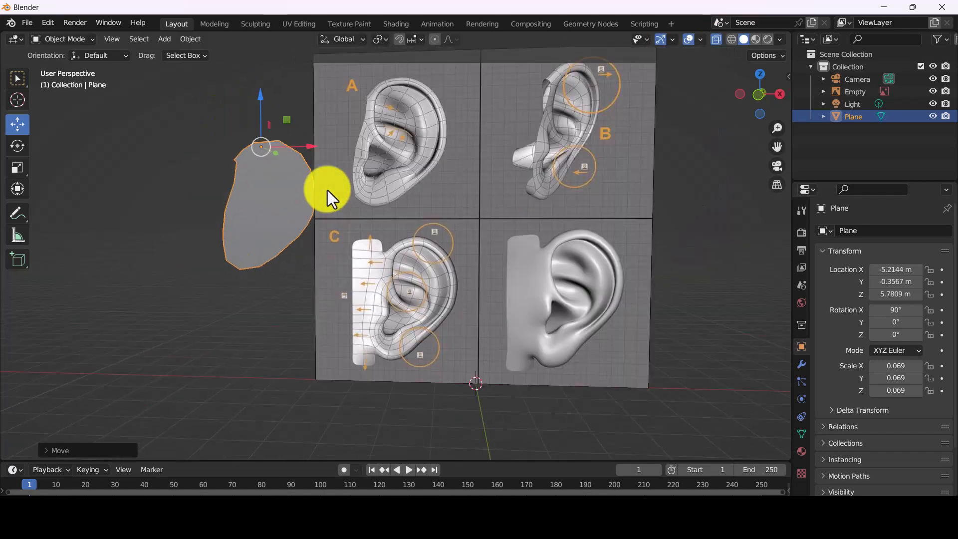
middle_click_drag(337, 220, 427, 246, "shift")
left_click_drag(352, 173, 314, 143)
key("Tab")
scroll(310, 155, "up", 2)
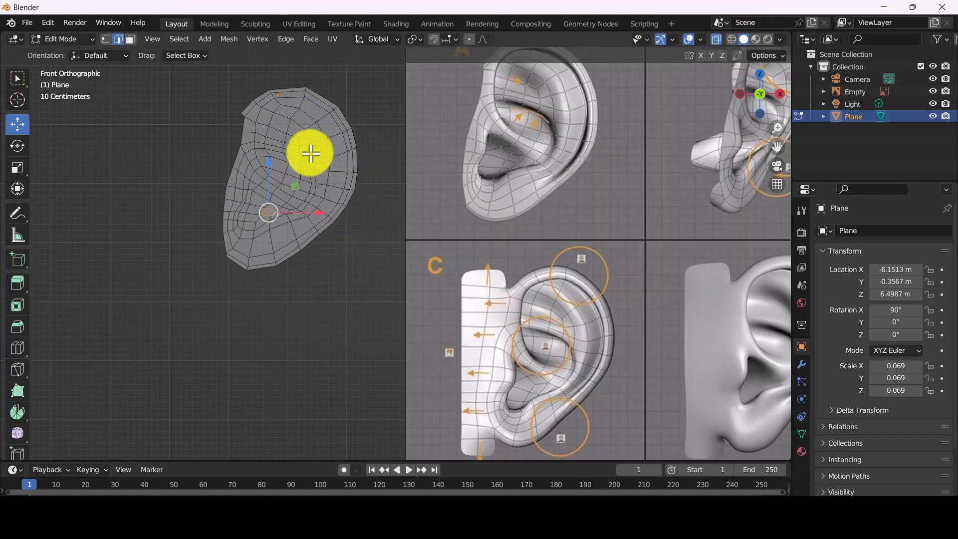
middle_click_drag(310, 154, 367, 221, "shift")
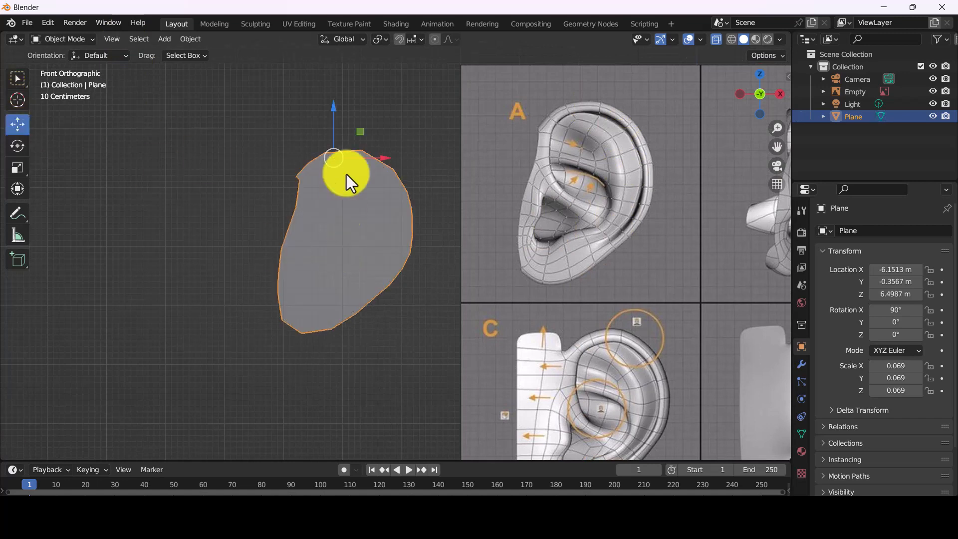
- Shift the ear mesh slightly further from the reference and set its origin to the geometry
left_click_drag(368, 158, 305, 169)
left_click(561, 155)
left_click(565, 230)
right_click(333, 233)
mouse_move(339, 289)
left_click(413, 301)
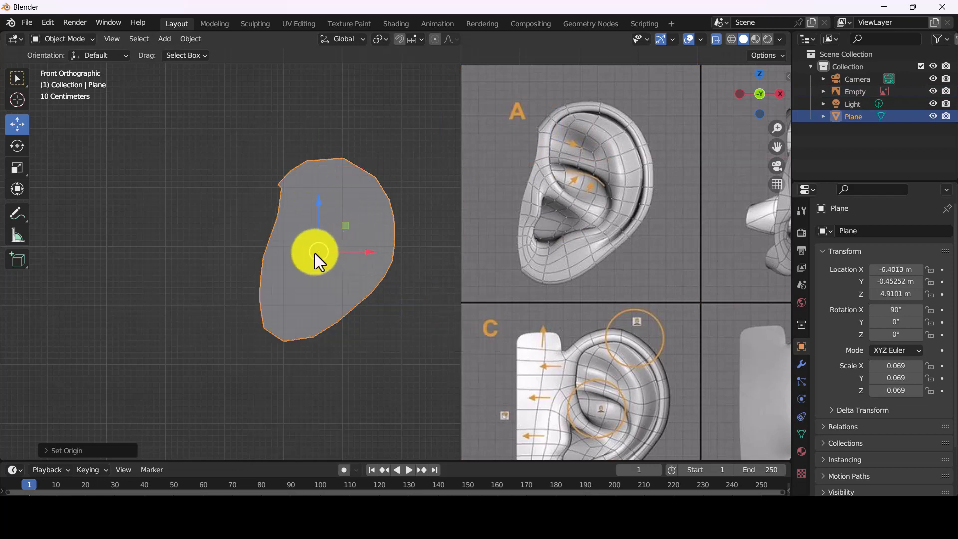
- Move the ear mesh back over reference ear A and align all its geometry with the image in Edit Mode
left_click_drag(315, 253, 574, 195)
middle_click_drag(574, 195, 404, 244, "shift")
scroll(455, 194, "up", 2)
key("Tab")
key("a")
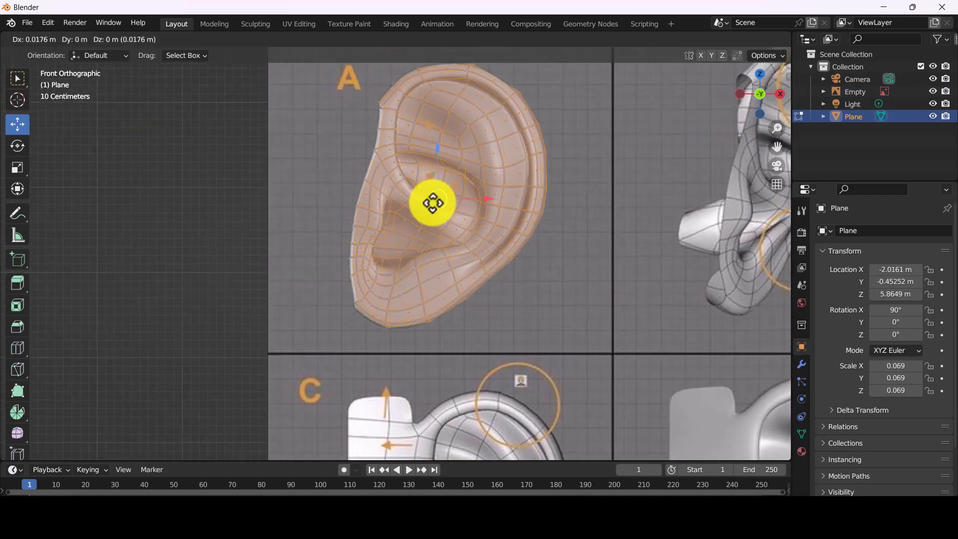
- Select the faces inside the ear canal, extrude them inward about 0.16 m and scale them down
left_click(399, 209)
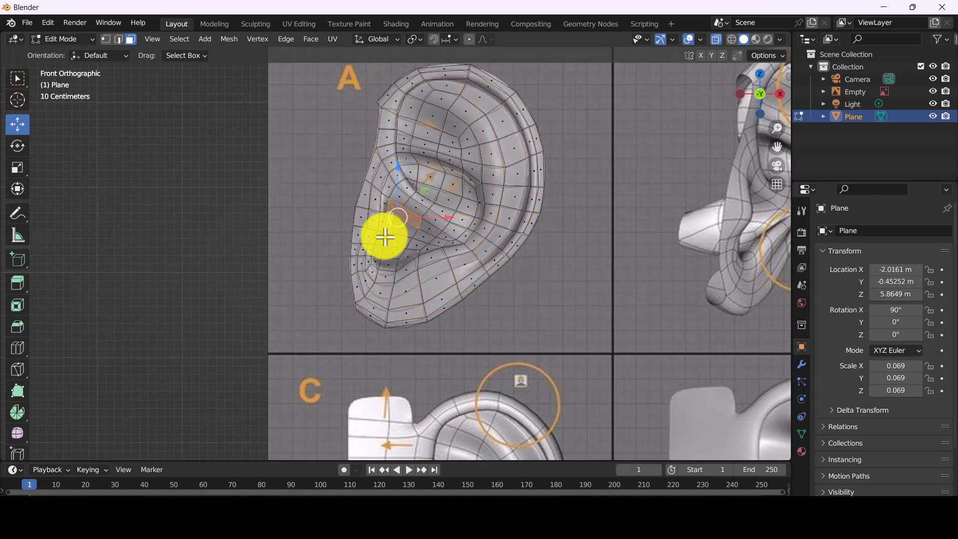
left_click(410, 231)
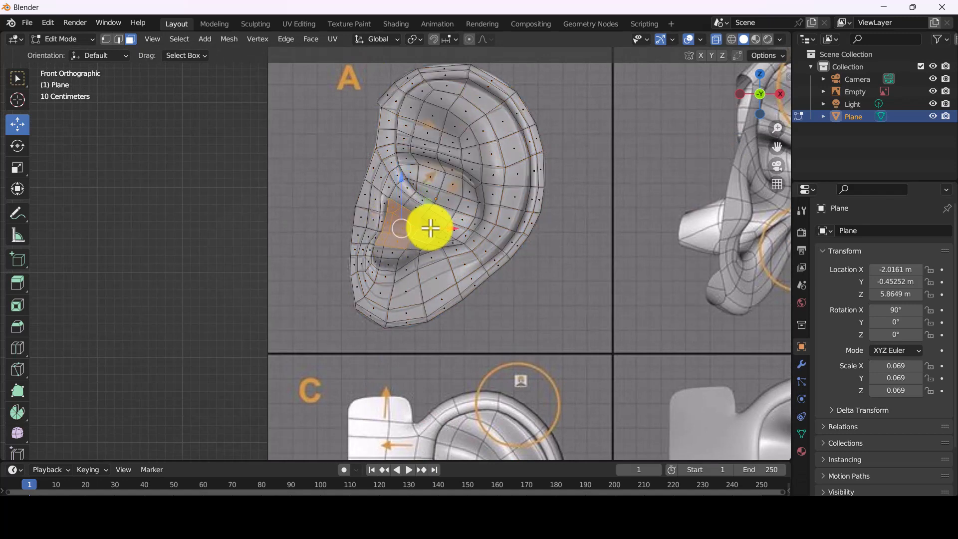
left_click(454, 245, "shift")
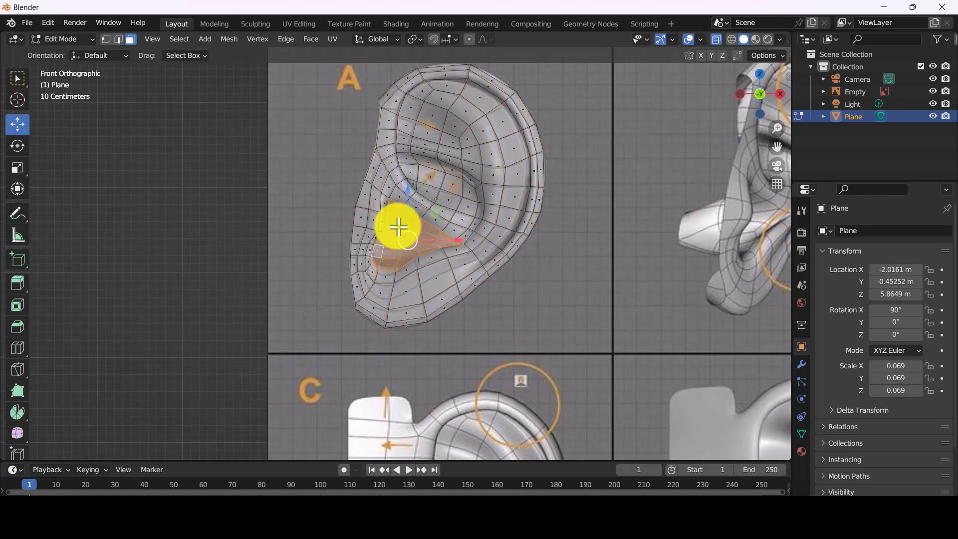
middle_click_drag(400, 227, 443, 267)
key("e")
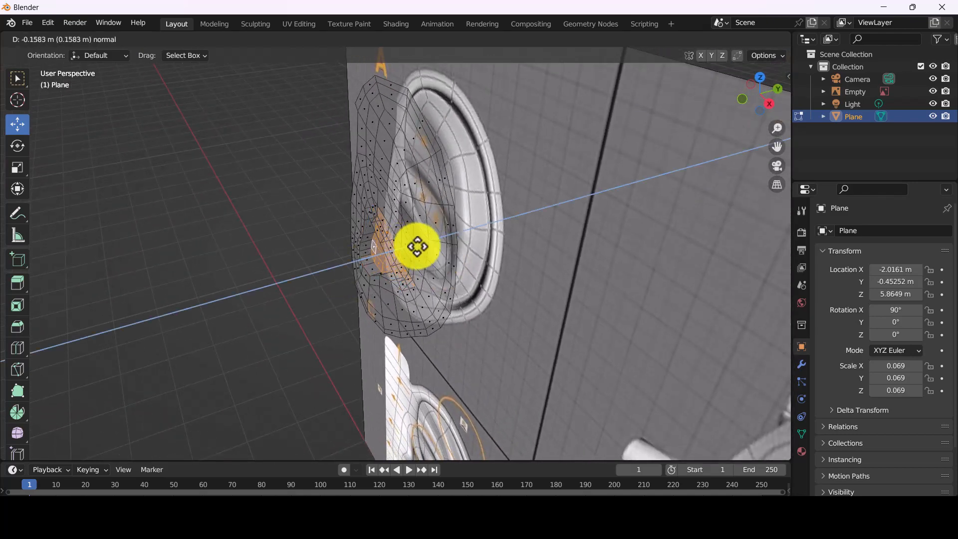
left_click(418, 246)
key("s")
left_click(423, 241)
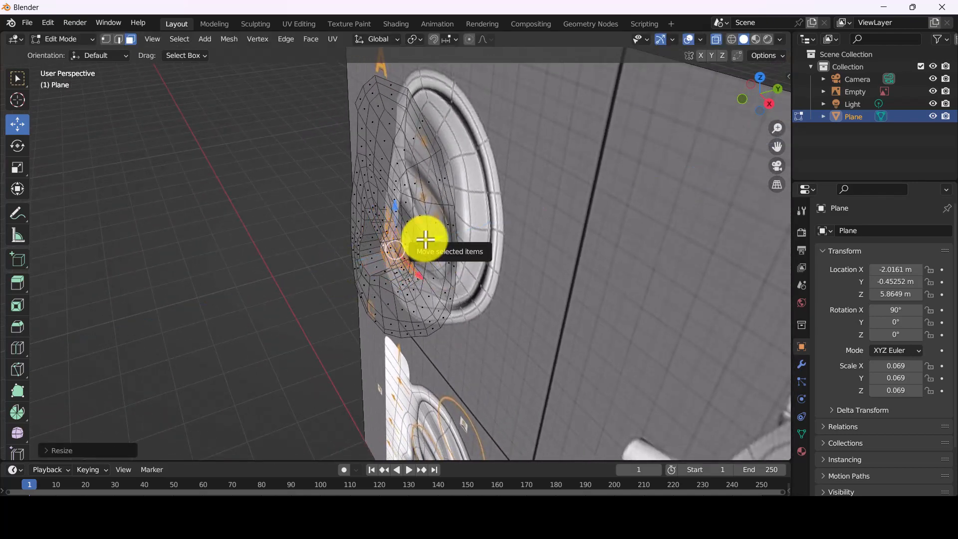
- Move the extruded ear canal faces to adjust their position within the ear
middle_click_drag(421, 239, 525, 195)
key("g")
left_click(385, 268)
scroll(499, 202, "down", 4)
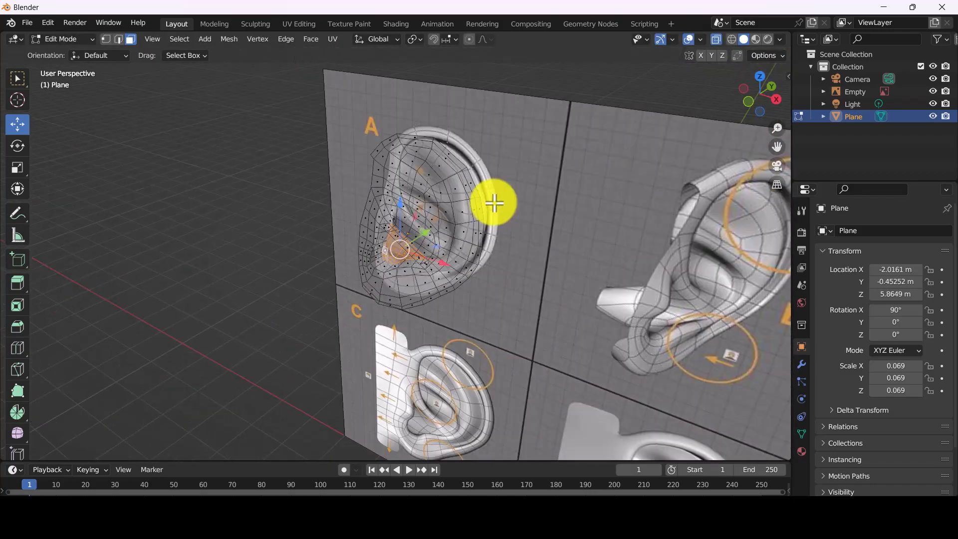
scroll(449, 214, "up", 2)
middle_click_drag(420, 225, 547, 230)
scroll(485, 186, "up", 2)
- Rotate the inner ear canal faces in the side view, and refine their tilt from an angled view
left_click(17, 145)
key("KP_1")
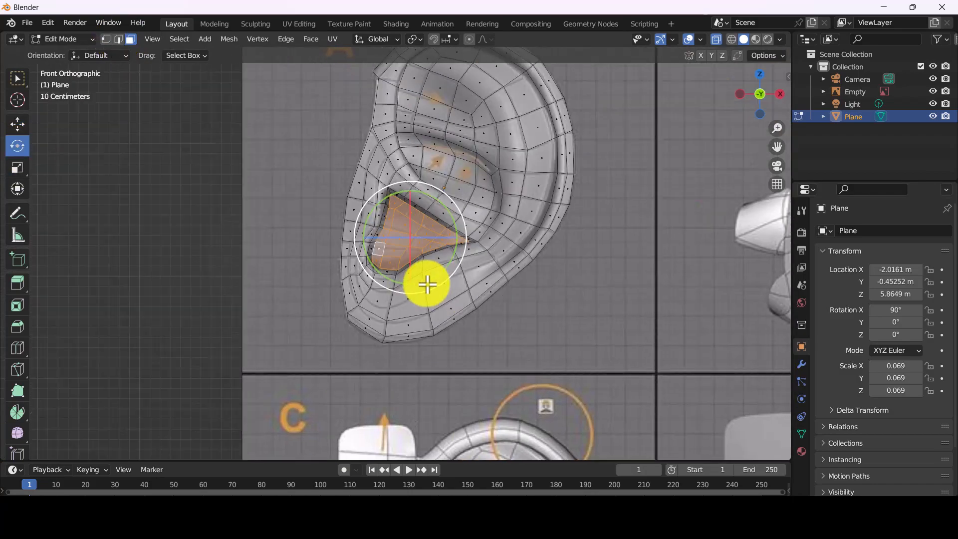
key("KP_3")
left_click_drag(413, 200, 454, 284)
middle_click_drag(454, 285, 368, 271)
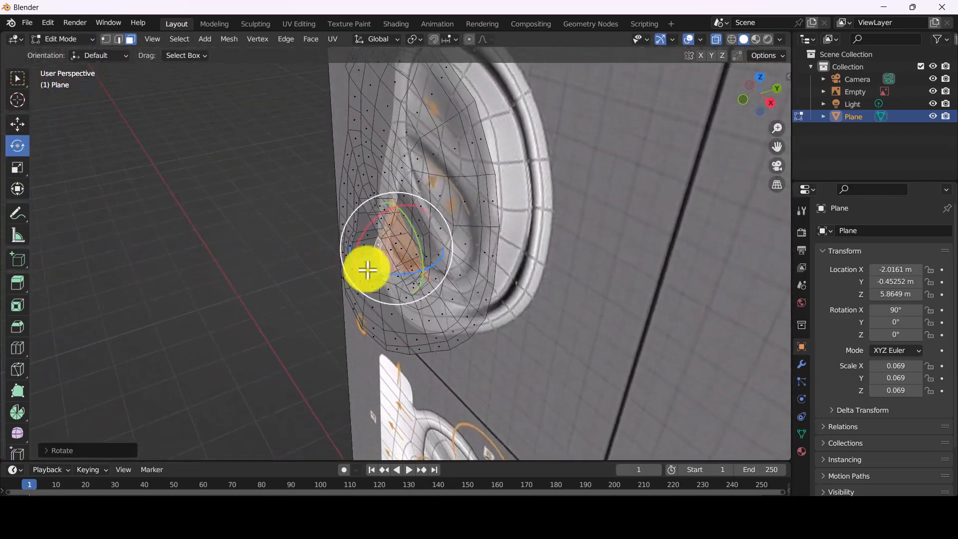
middle_click_drag(372, 223, 120, 118)
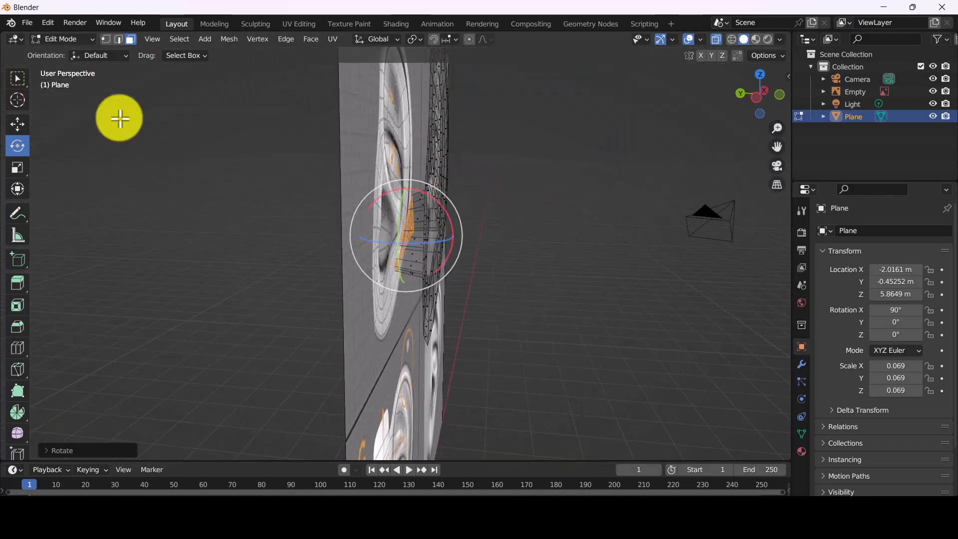
left_click_drag(374, 236, 389, 246)
middle_click_drag(390, 246, 361, 284)
scroll(333, 235, "up", 1)
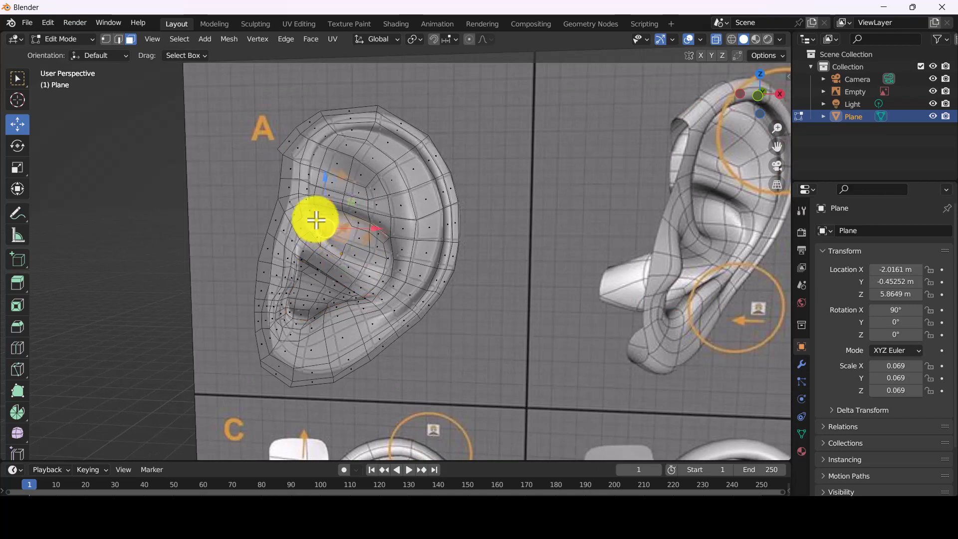
- Select the concha faces above the ear canal and extrude them inward
key("KP_1")
scroll(320, 236, "up", 2)
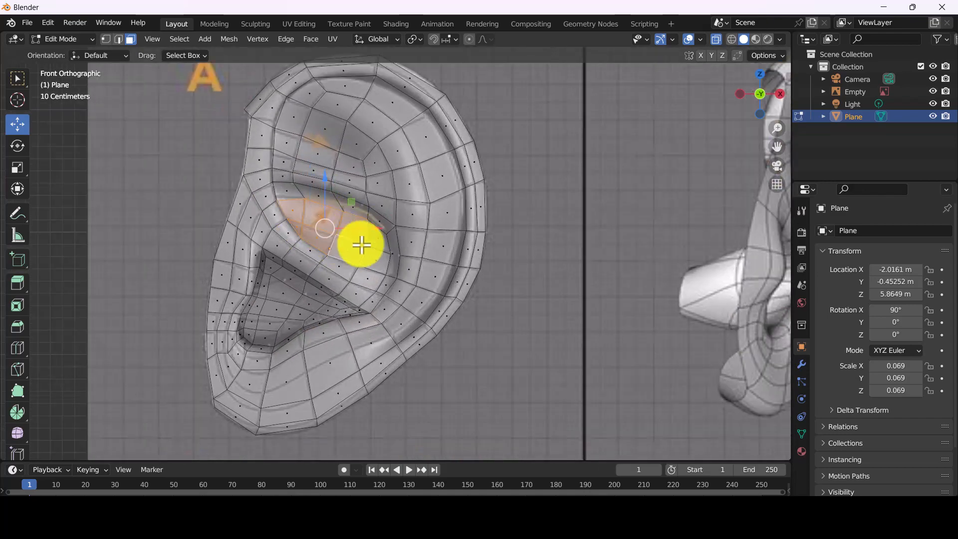
middle_click_drag(362, 244, 310, 289)
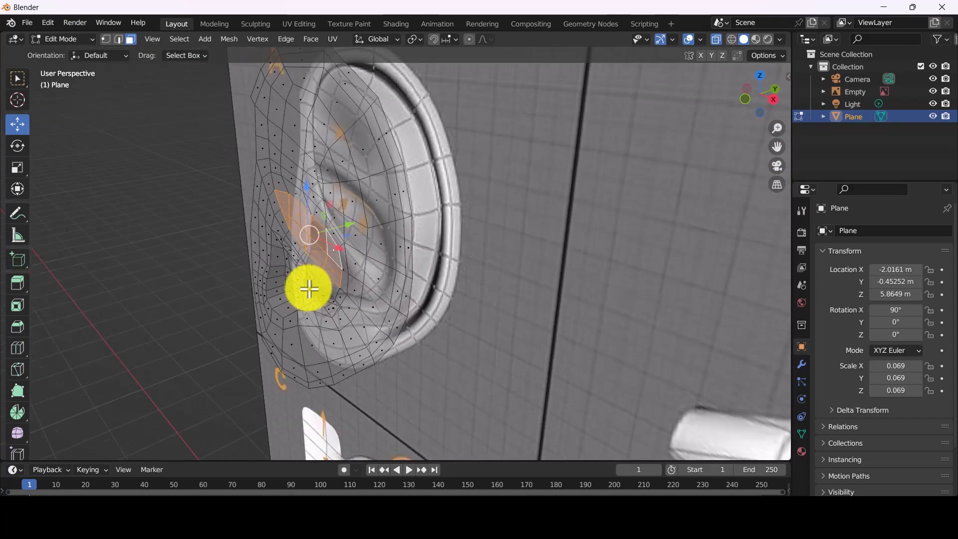
key("e")
left_click(369, 264)
scroll(293, 276, "down", 2)
key("KP_1")
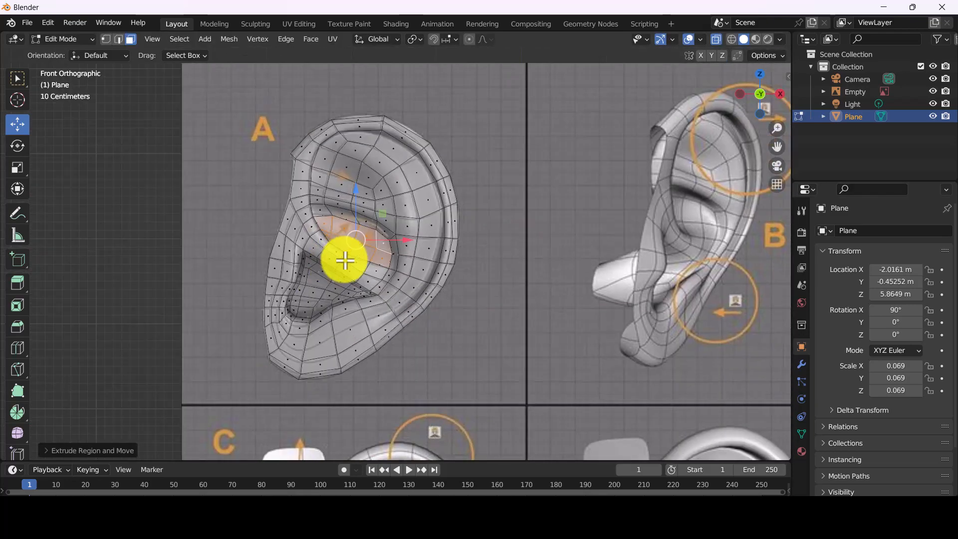
- Try to push the faces of the upper hollow between the concha and the helix inward about 0.14 m
scroll(344, 259, "up", 2)
middle_click_drag(341, 237, 238, 250, "shift")
scroll(238, 249, "up", 2)
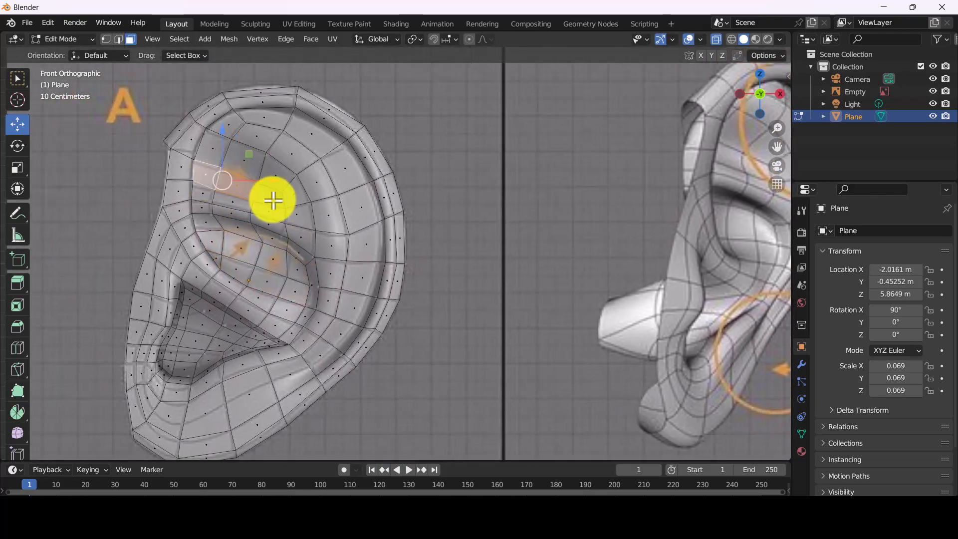
middle_click_drag(274, 199, 231, 267)
key("g")
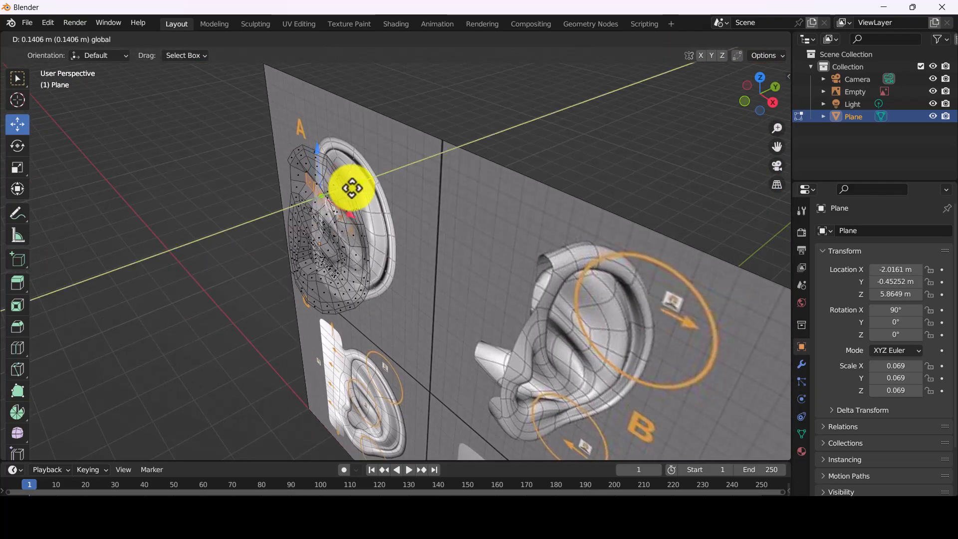
left_click_drag(352, 188, 352, 189)
middle_click_drag(309, 195, 364, 150)
key("ctrl+z")
key("w")
key("e")
left_click(327, 208)
key("ctrl+z")
- Select the helix rim faces from the outer edge round into the concha, extrude them outward and turn off X-ray
middle_click_drag(345, 209, 286, 219)
key("KP_1")
scroll(261, 223, "up", 2)
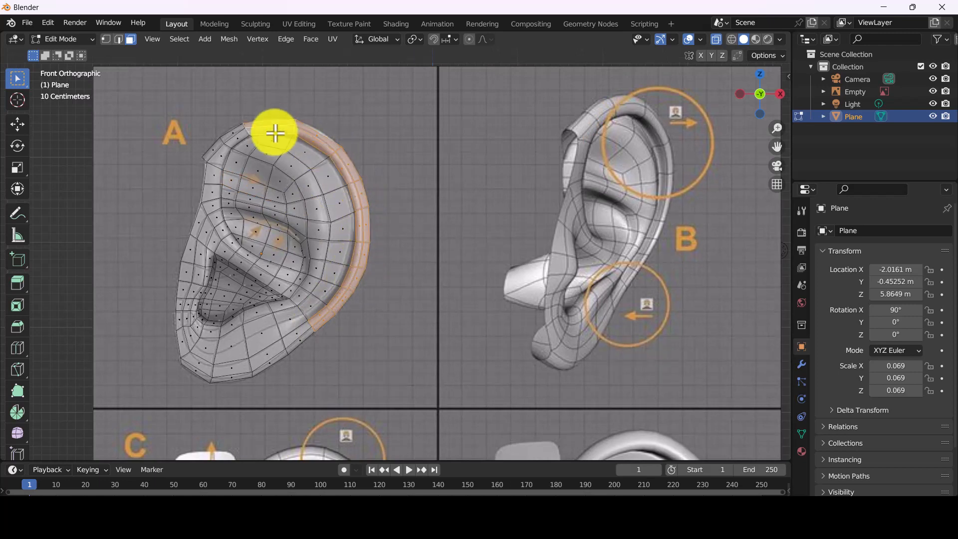
left_click(235, 140, "shift")
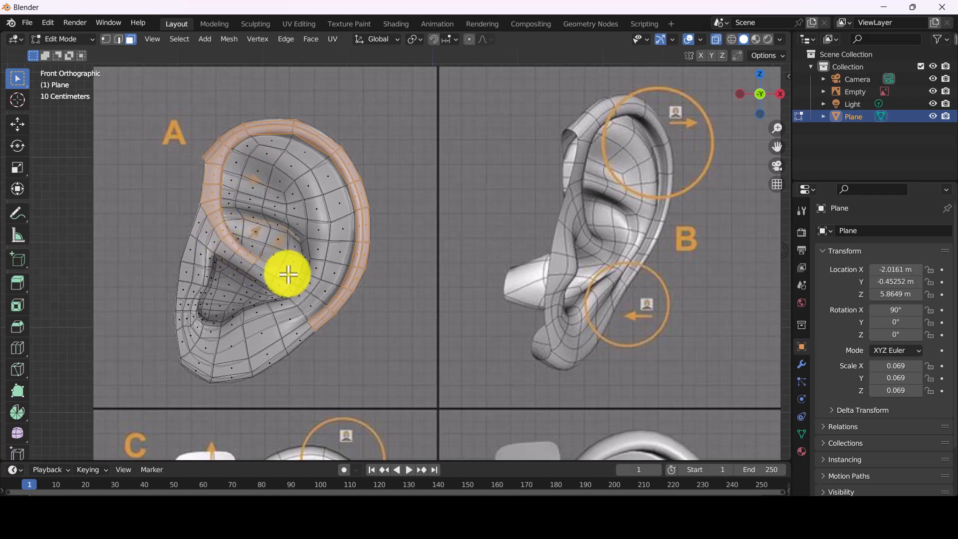
middle_click_drag(285, 274, 320, 253)
key("e")
left_click(214, 255)
left_click(717, 40)
middle_click_drag(285, 219, 367, 187)
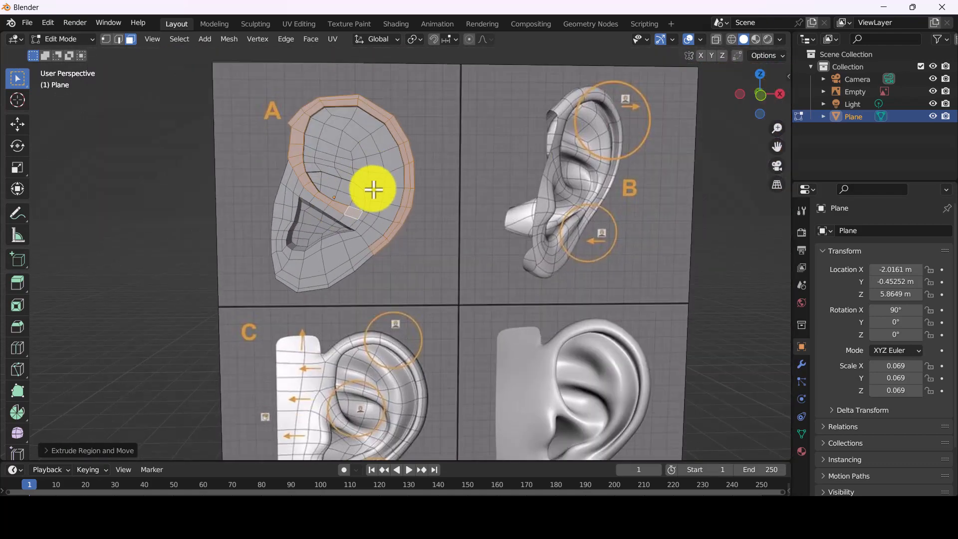
- Select the curved band of antihelix faces inside the outer rim and extrude it outward
middle_click_drag(340, 237, 350, 232)
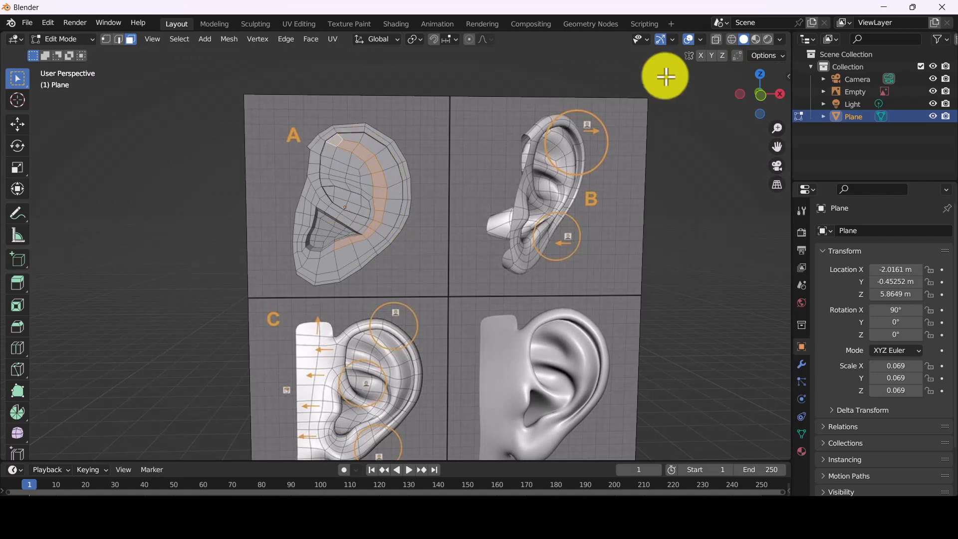
scroll(335, 154, "up", 2)
left_click(291, 141, "shift")
middle_click_drag(341, 166, 423, 182)
key("e")
left_click(417, 195)
key("KP_1")
scroll(478, 206, "up", 1)
- Merge the vertices at the lower end of the raised helix rim so it tapers into the earlobe
left_click(715, 43)
left_click(118, 39)
scroll(381, 239, "up", 5)
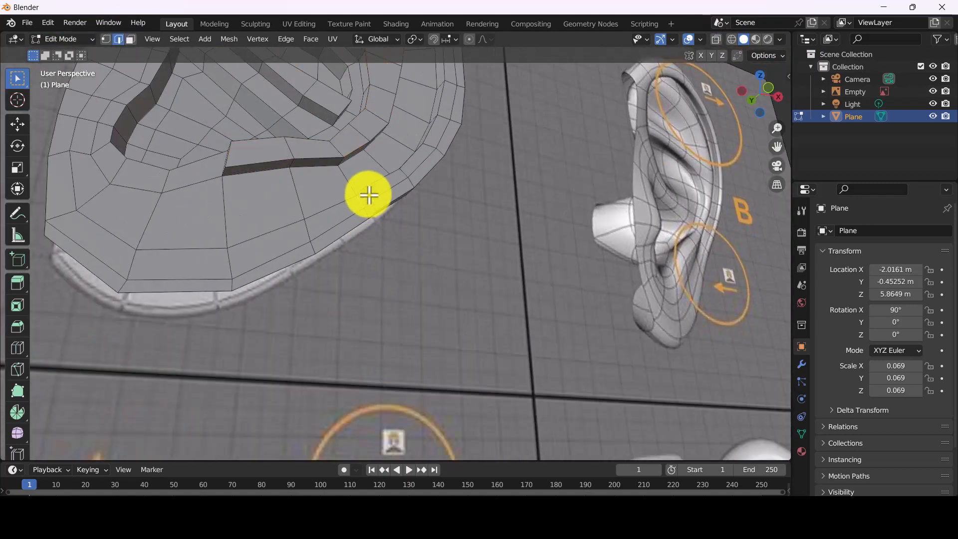
key("m")
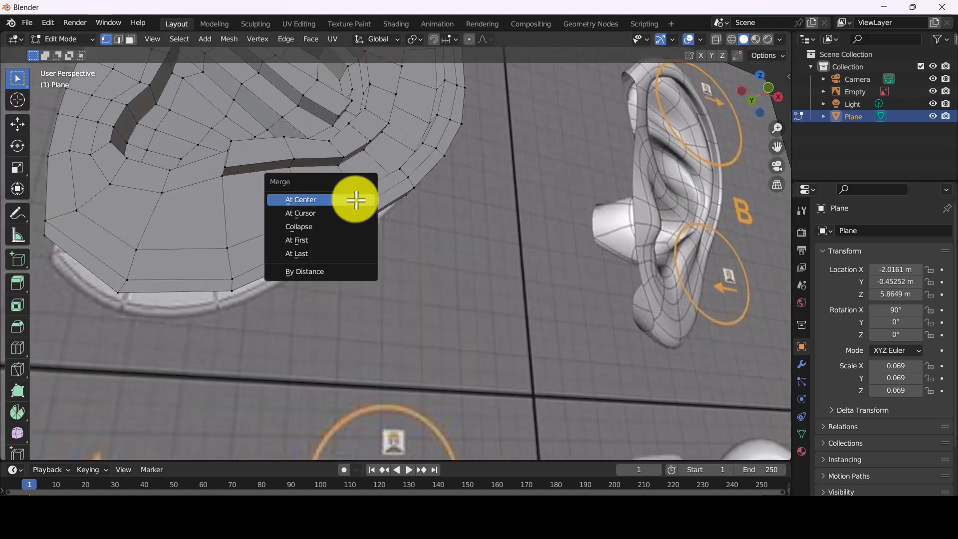
left_click(363, 209)
left_click(380, 214)
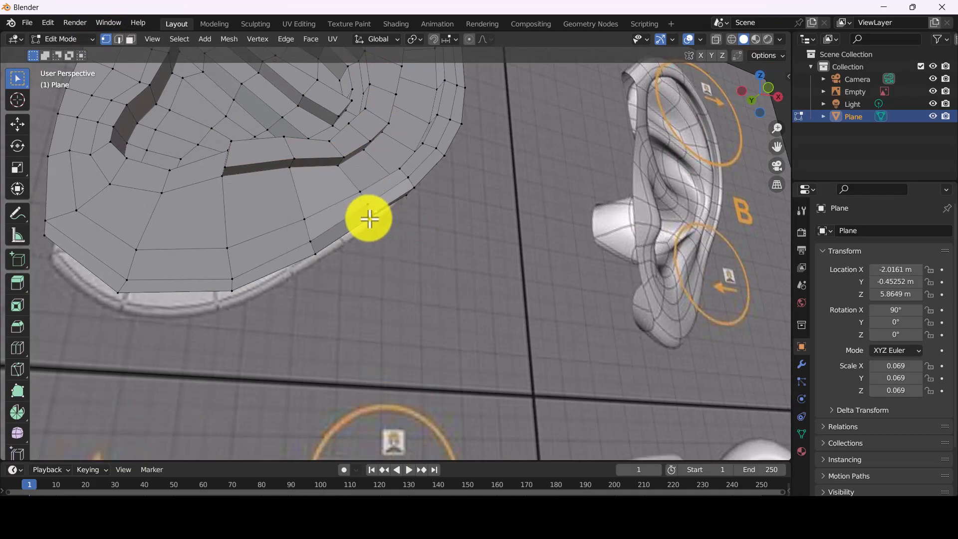
left_click(390, 225)
scroll(374, 210, "down", 8)
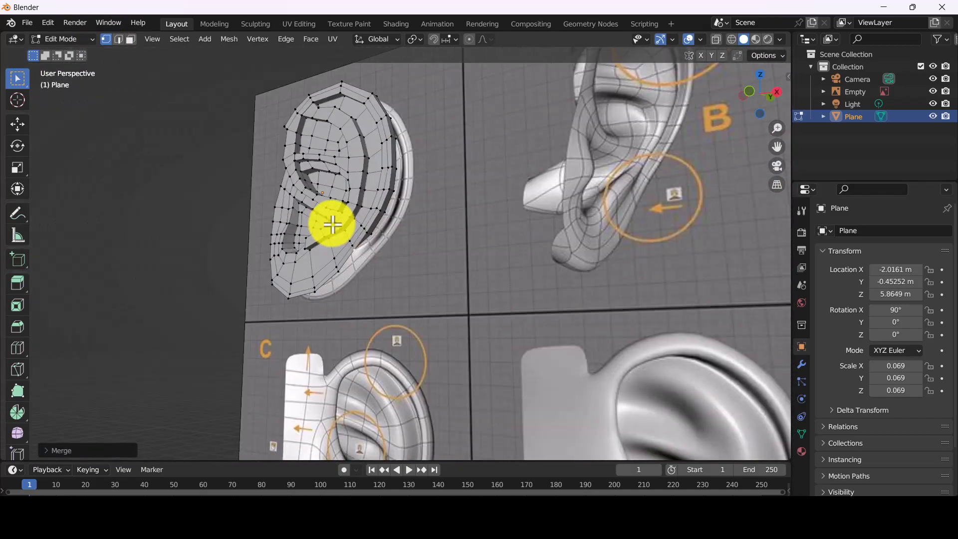
- Merge the vertices where the raised ridge ends beside the concha
mouse_move(333, 224)
middle_mouse_down()
mouse_move(370, 192)
mouse_move(291, 171)
mouse_move(351, 229)
middle_mouse_up()
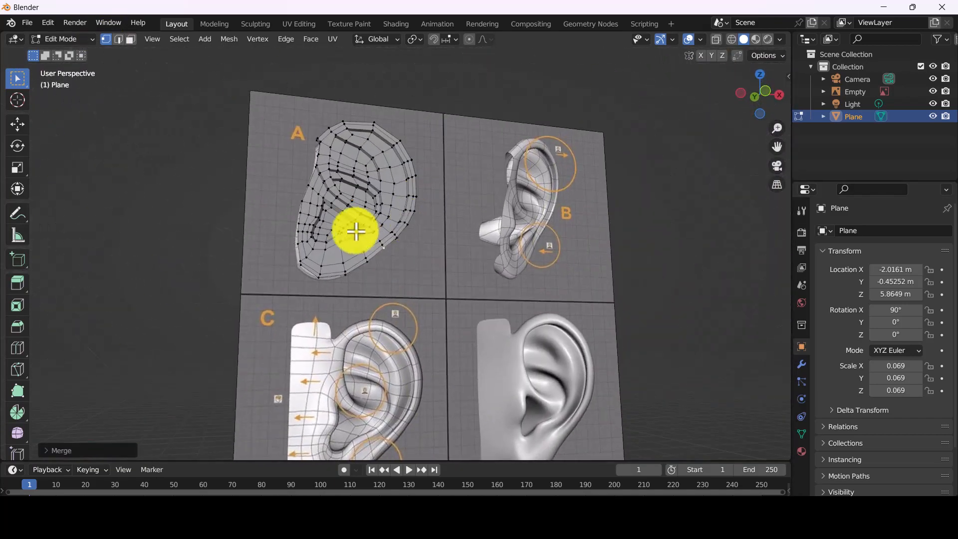
scroll(373, 268, "up", 3)
middle_click_drag(374, 269, 357, 221)
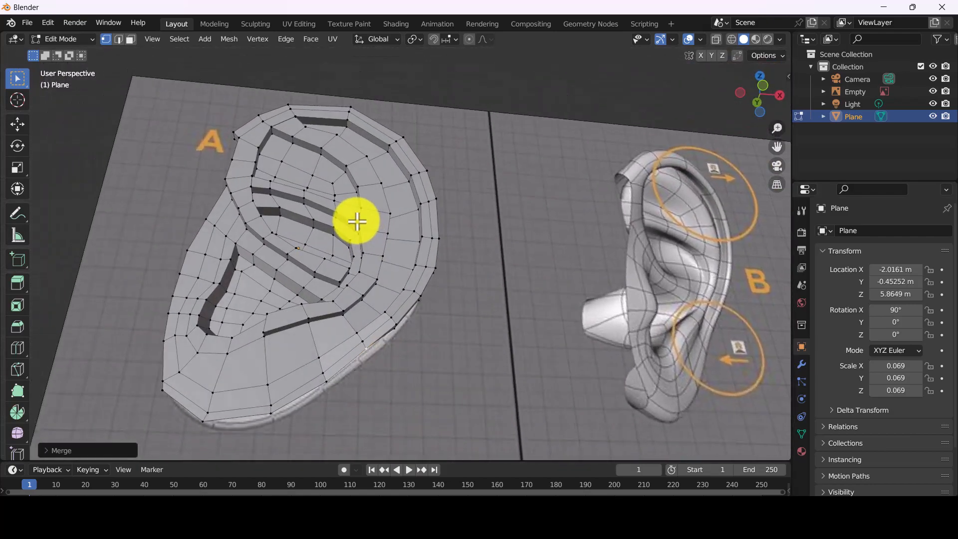
key("m")
left_click(353, 277)
middle_click_drag(353, 279, 294, 329)
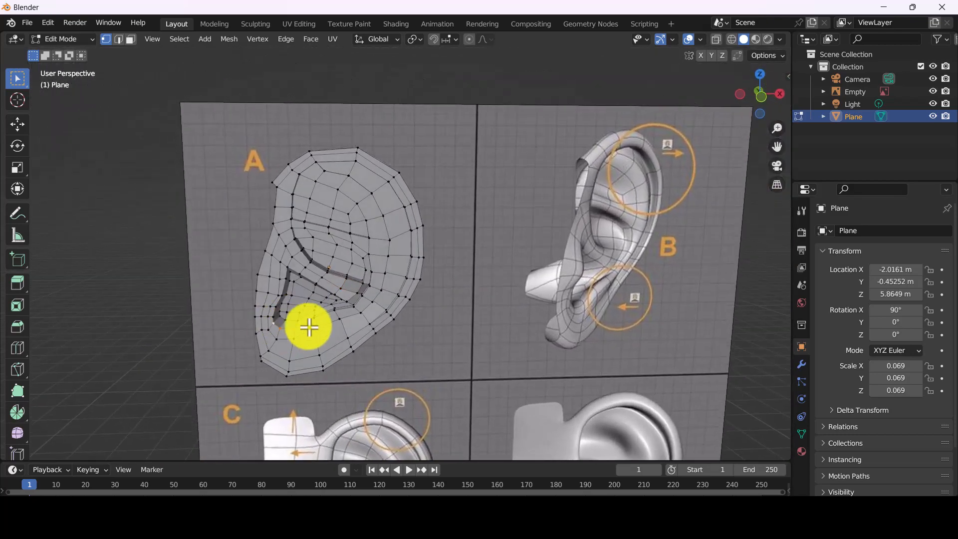
- Nudge the vertex at the lower edge of the ear canal opening with the Move tool
left_click(18, 124)
left_click_drag(284, 332, 282, 334)
middle_click_drag(282, 334, 295, 150)
left_click(377, 357)
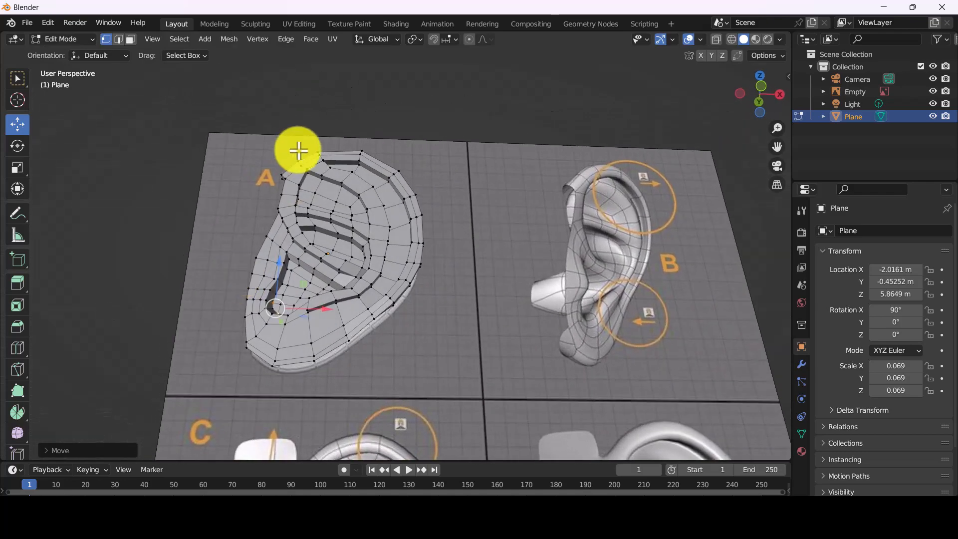
- Merge the vertices at the upper corner of the inner helix edge and where the ridge above the concha meets it
scroll(305, 252, "up", 5)
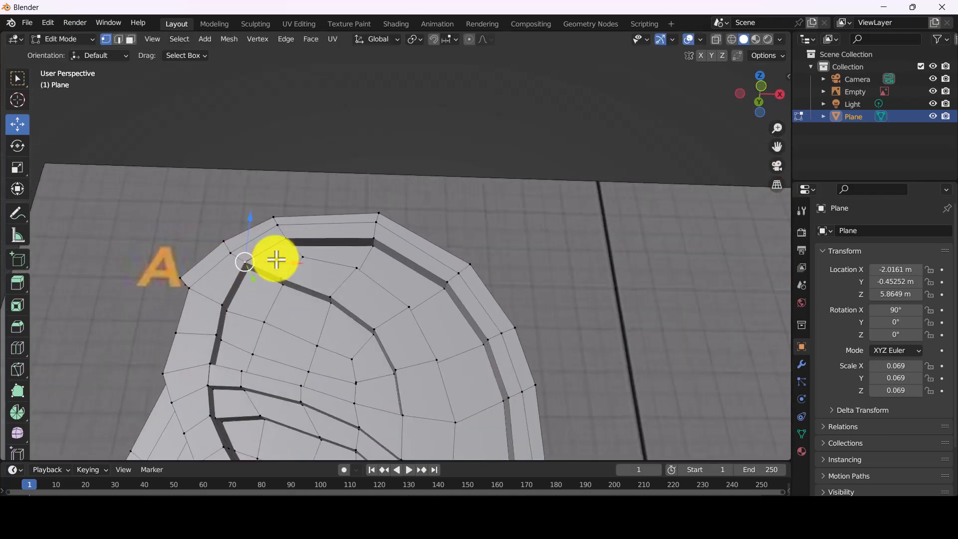
scroll(274, 259, "up", 3)
key("m")
left_click(216, 262)
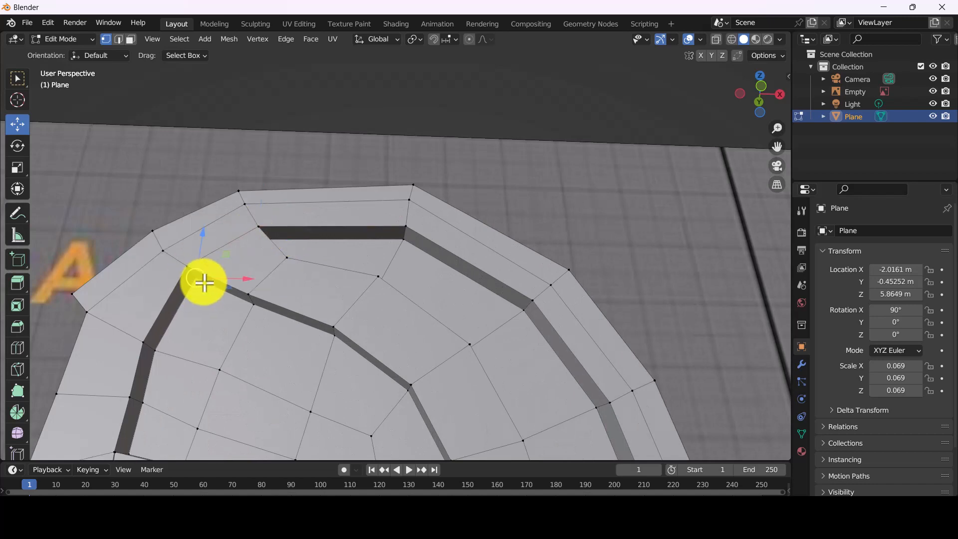
left_click_drag(204, 283, 227, 294)
scroll(218, 287, "down", 2)
middle_click_drag(204, 393, 217, 320, "shift")
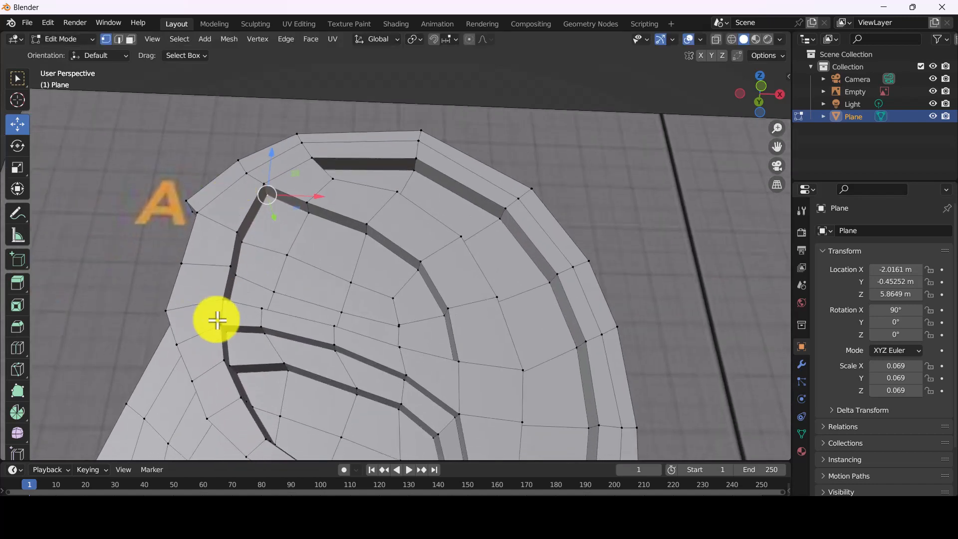
key("m")
left_click(227, 323)
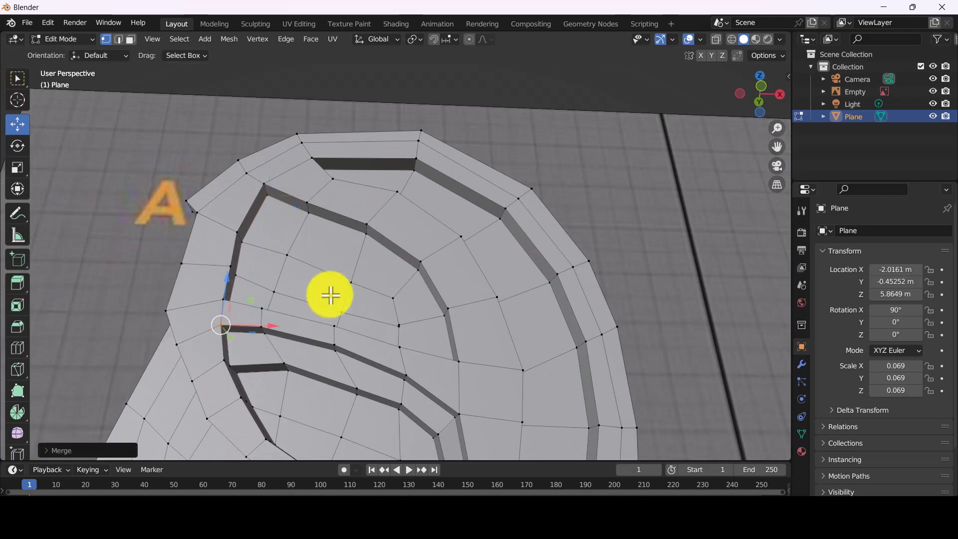
- Select the vertices along the ledge above the concha and shift them slightly
middle_click_drag(332, 295, 319, 234)
scroll(318, 235, "down", 2)
left_click(393, 265, "shift")
middle_click_drag(394, 264, 397, 289)
left_click(426, 278, "shift")
left_click_drag(364, 260, 363, 255)
scroll(273, 221, "up", 3)
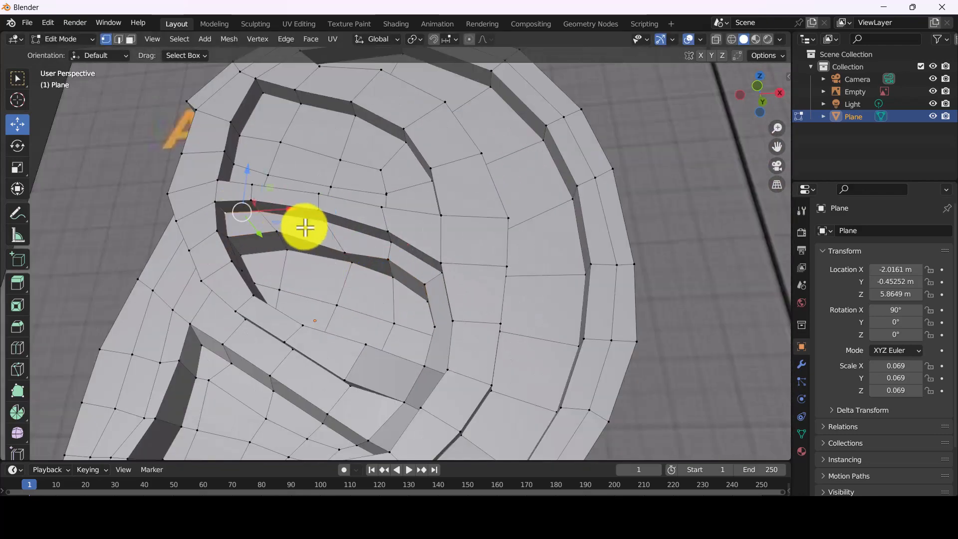
- Lower the ledge vertices above the concha about 0.05 m and adjust their depth from both sides
middle_click_drag(413, 263, 330, 254)
key("g")
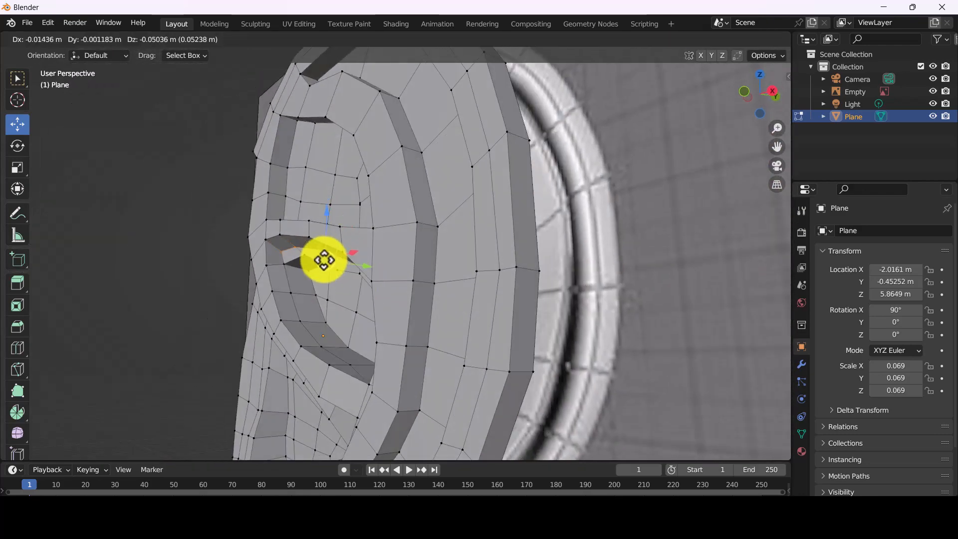
left_click_drag(324, 260, 324, 260)
middle_click_drag(324, 260, 347, 250)
left_click(343, 247)
left_click_drag(340, 247, 322, 243)
left_click(273, 235)
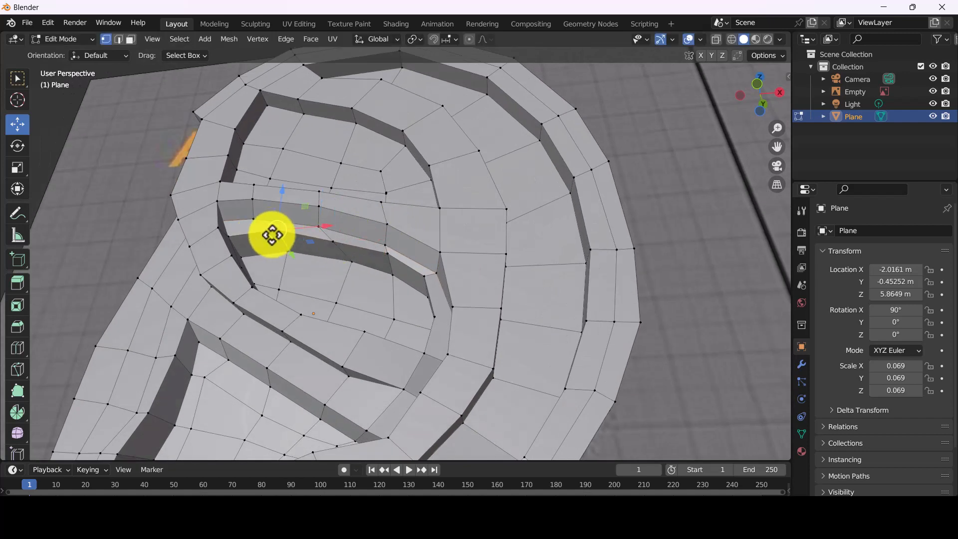
middle_click_drag(321, 225, 407, 242)
key("g")
left_click(449, 278)
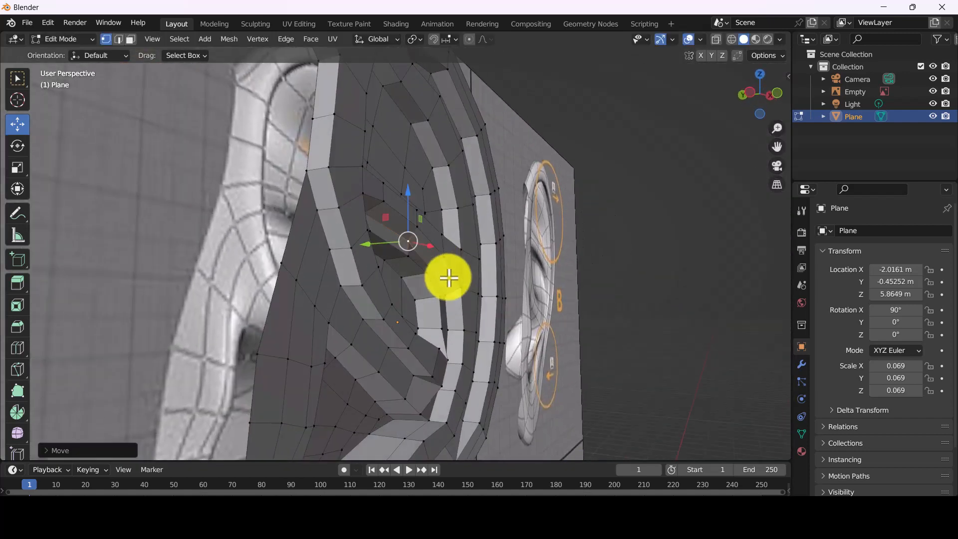
- Reposition the vertices at the rear end of the concha wall to continue the sloping ledge
middle_click_drag(449, 278, 450, 283)
left_click(447, 275)
left_click_drag(447, 274, 457, 330)
left_click(449, 299)
left_click(445, 329)
middle_click_drag(457, 329, 406, 348)
left_click_drag(442, 334, 451, 335)
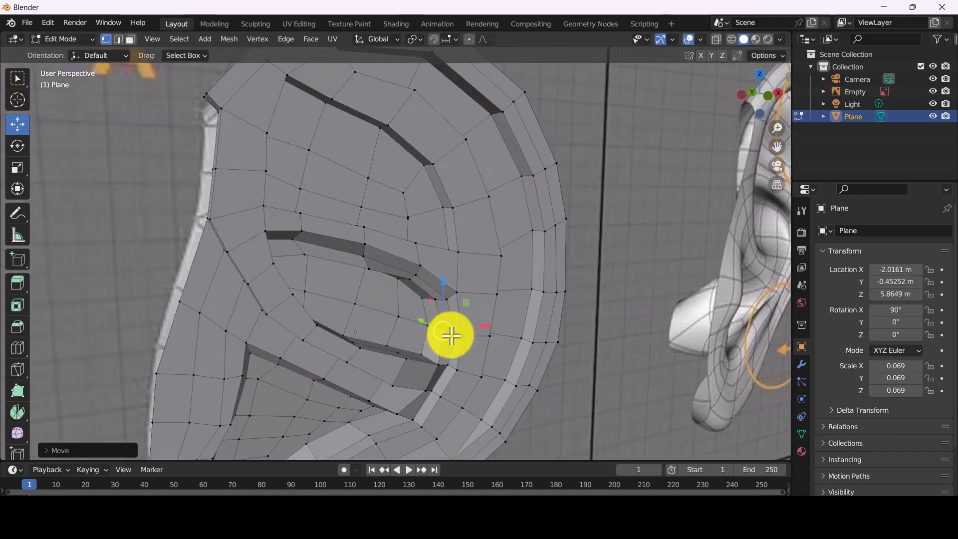
- Delete the shifted vertex and its adjoining geometry at the rear end of the ledge above the concha, opening a gap there
scroll(453, 344, "up", 4)
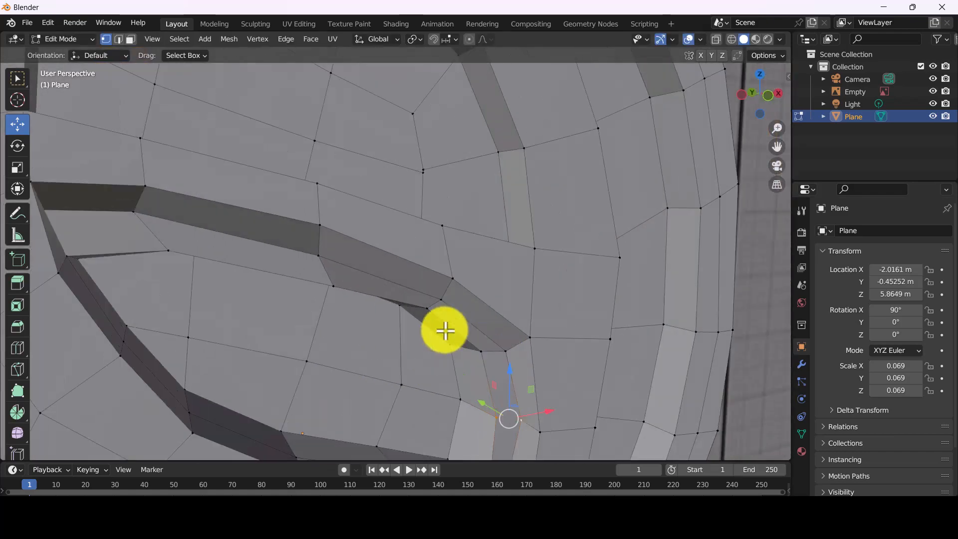
middle_click_drag(445, 332, 514, 347)
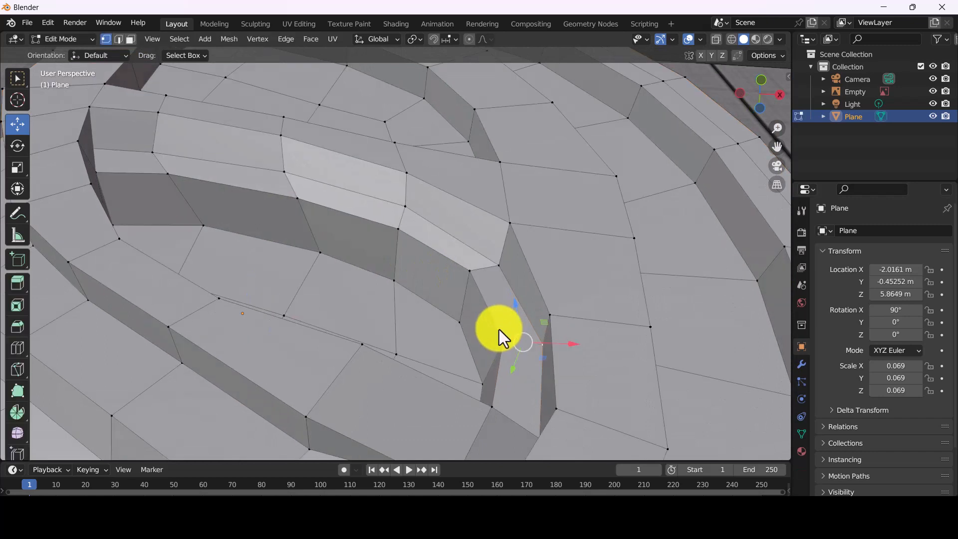
key("g")
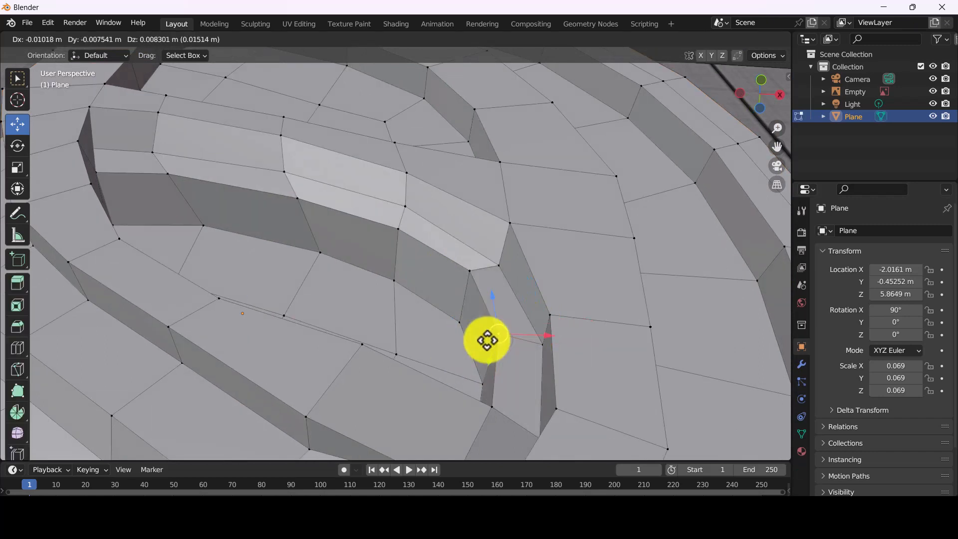
left_click(504, 349)
key("x")
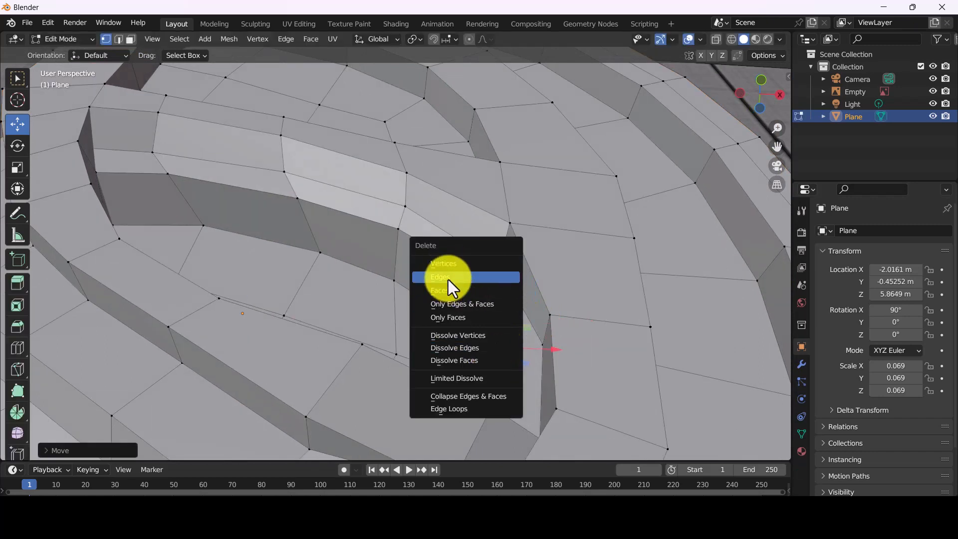
left_click(449, 279)
key("x")
left_click(475, 341)
mouse_move(475, 342)
middle_mouse_down()
mouse_move(494, 387)
mouse_move(479, 397)
mouse_move(464, 359)
mouse_move(462, 367)
mouse_move(470, 342)
middle_mouse_up()
scroll(494, 387, "down", 2)
left_click(453, 417)
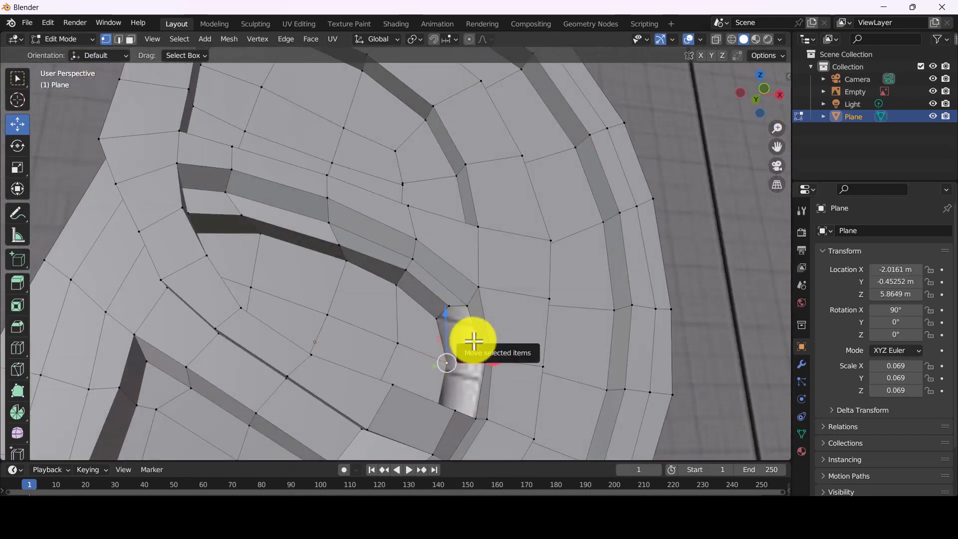
left_click(457, 406)
key("k")
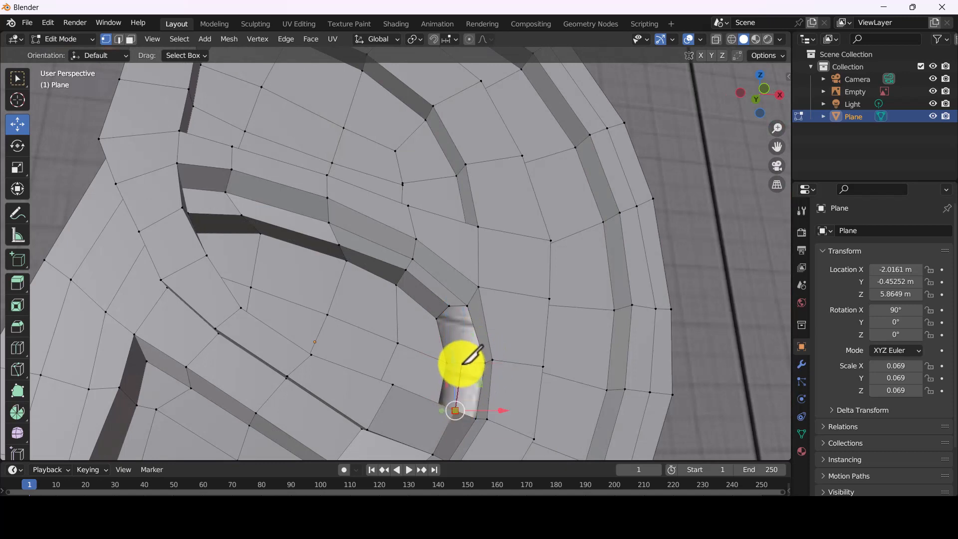
middle_click_drag(458, 342, 442, 293)
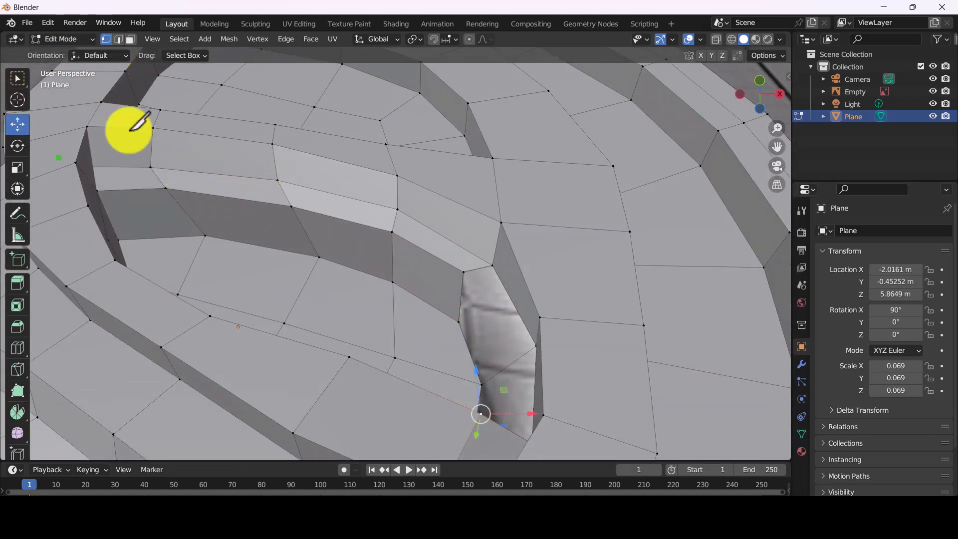
key("Escape")
left_click(468, 273)
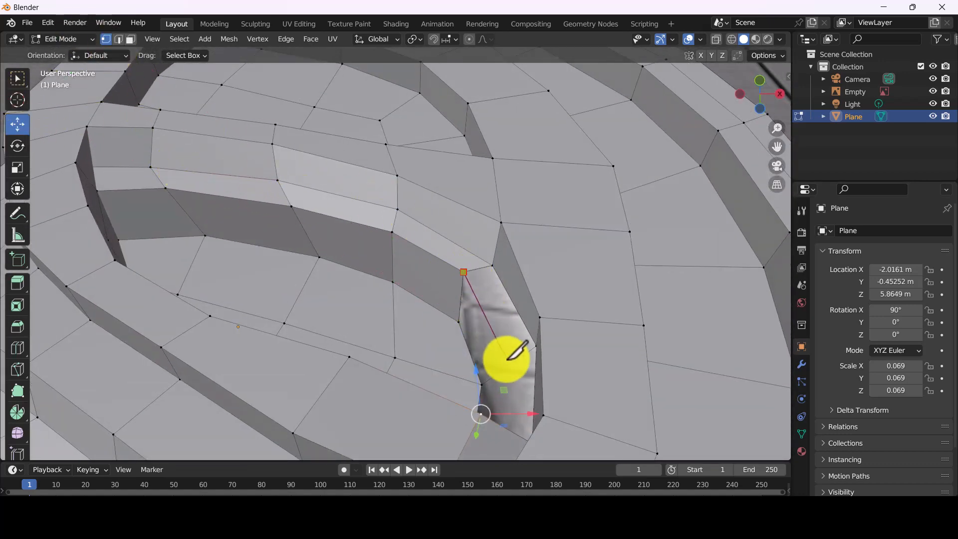
- Fill the upper half of the rear gap with a face and knife-cut it from the ledge corner to the face's lower edge
left_click(118, 39)
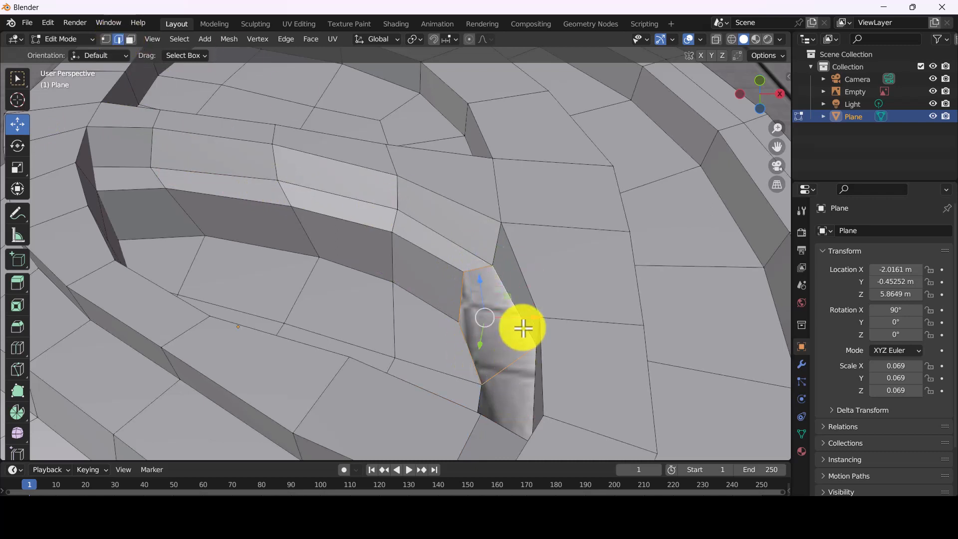
key("k")
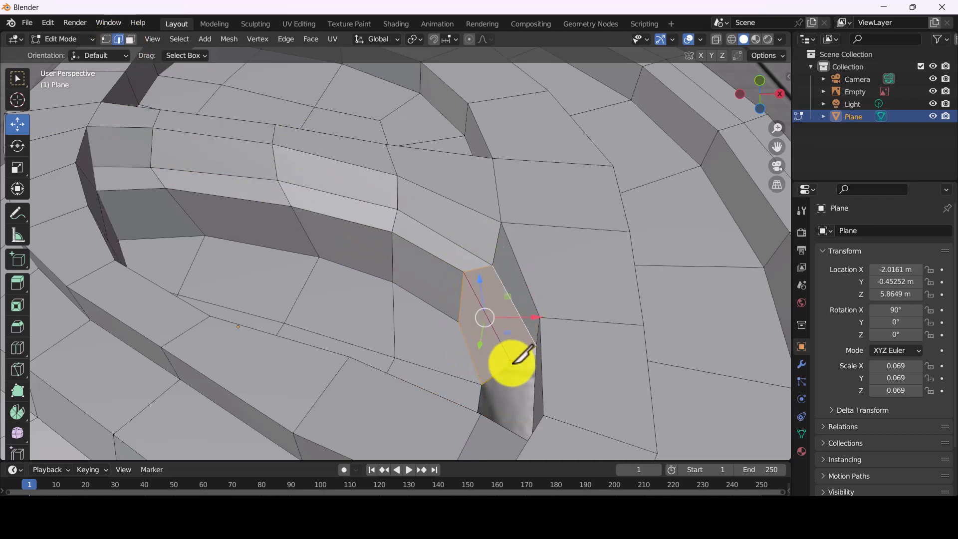
left_click(512, 363)
key("Return")
- Move the new cut vertex on the filled face's lower edge forward toward the concha wall
left_click(106, 39)
left_click(513, 364)
key("g")
left_click(492, 355)
middle_click_drag(492, 355, 152, 259)
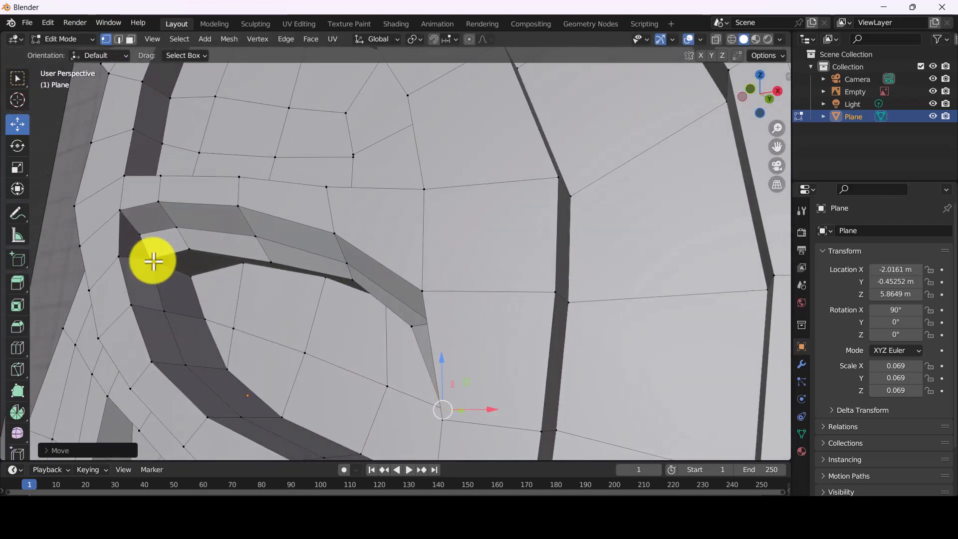
left_click(190, 253)
left_click(192, 274)
middle_click_drag(236, 277, 429, 255)
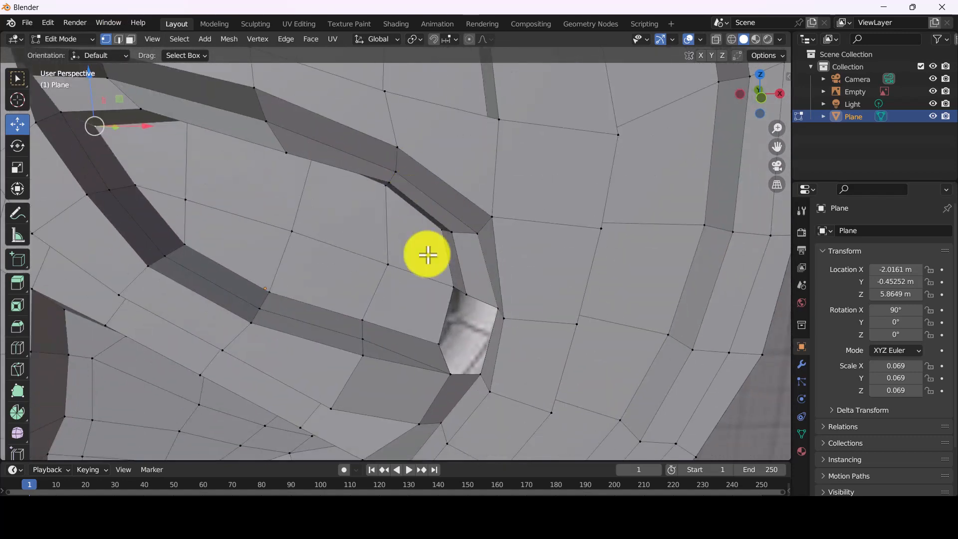
left_click(450, 370)
middle_click_drag(441, 349, 435, 357)
key("k")
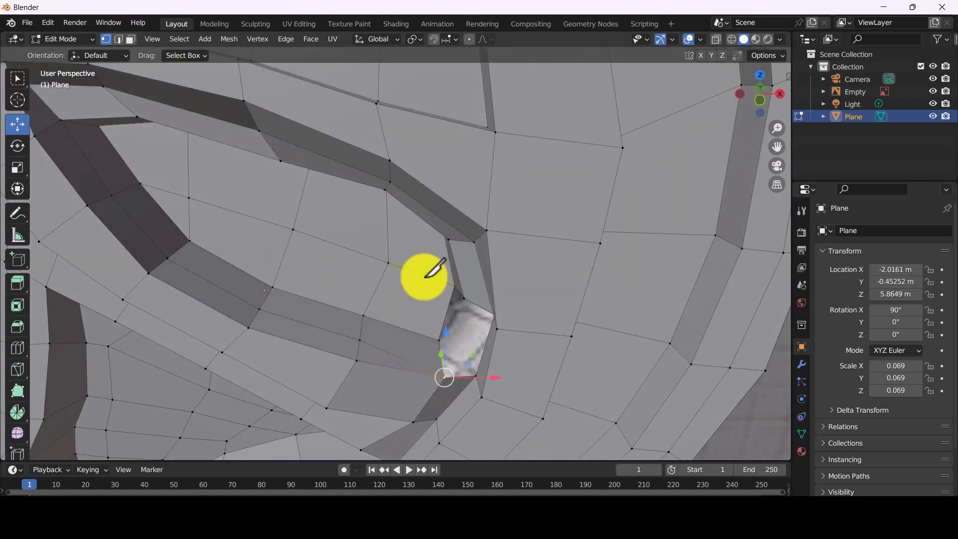
key("Escape")
- Fill the remaining lower gap with a face and knife-cut it from the lower wall strip up to the face's upper corner
left_click(120, 40)
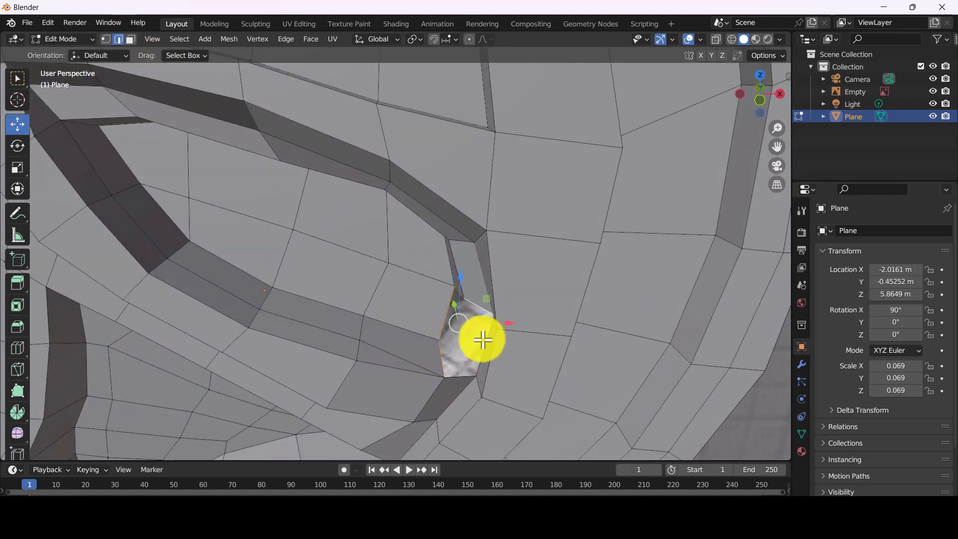
key("k")
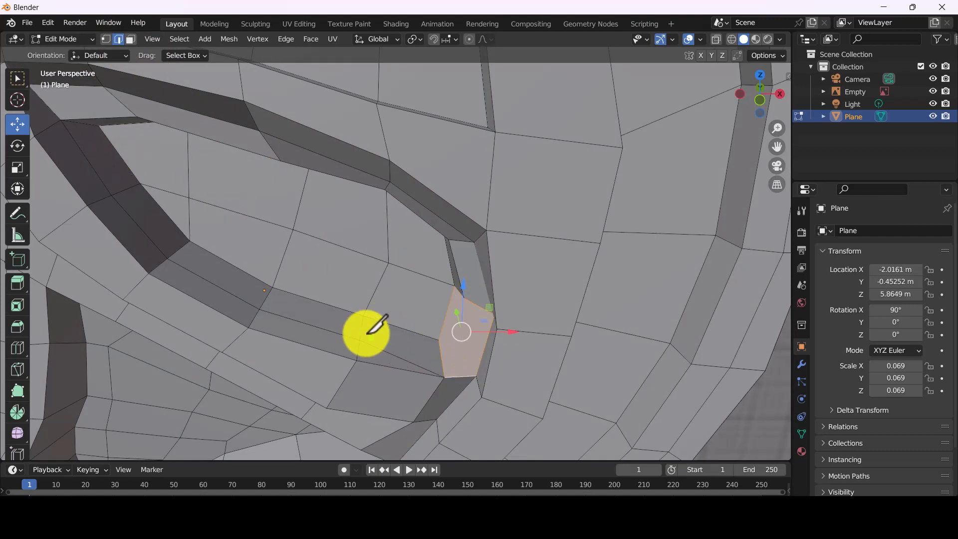
left_click(360, 341)
left_click(467, 296)
key("Return")
- Dissolve the surplus edge running along the lower concha wall strip to the filled gap
middle_click_drag(466, 296, 445, 293)
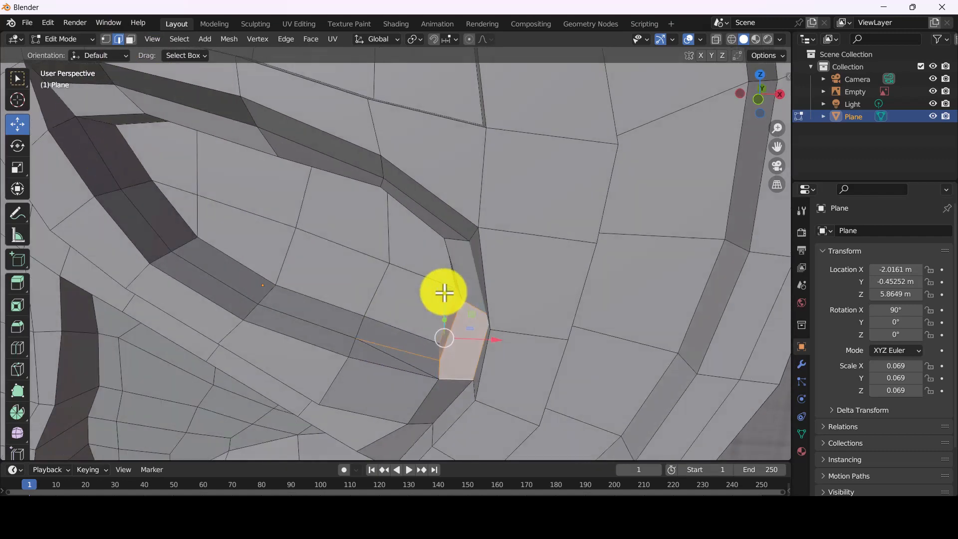
key("x")
left_click(410, 360)
key("ctrl+z")
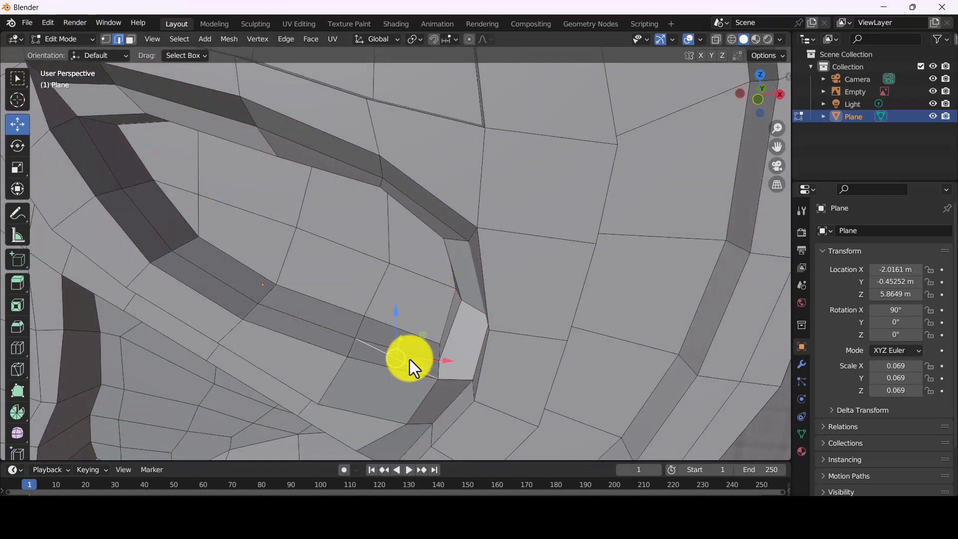
key("x")
left_click(403, 429)
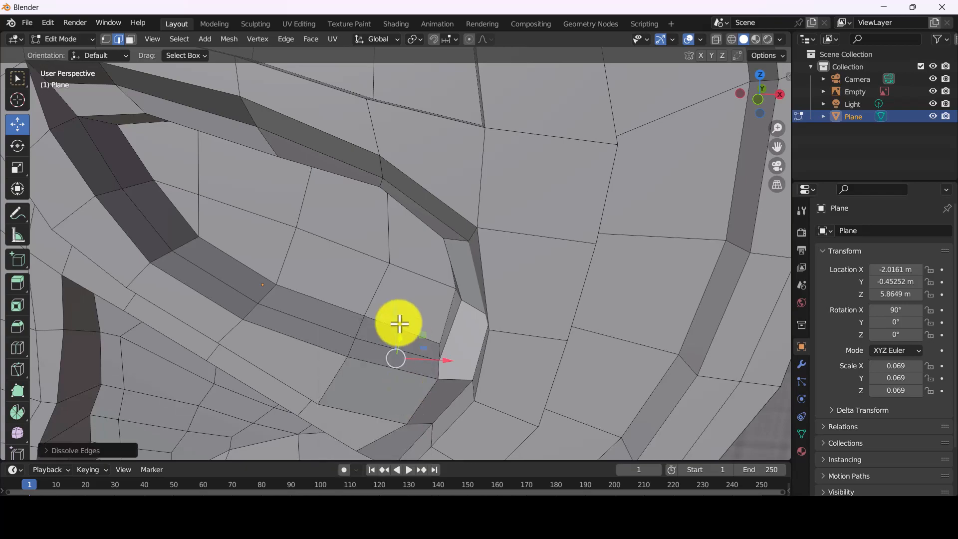
- Add a Subdivision Surface modifier to the ear mesh and apply Subdivide to the current edge selection
middle_click_drag(399, 323, 407, 287)
scroll(405, 261, "down", 3)
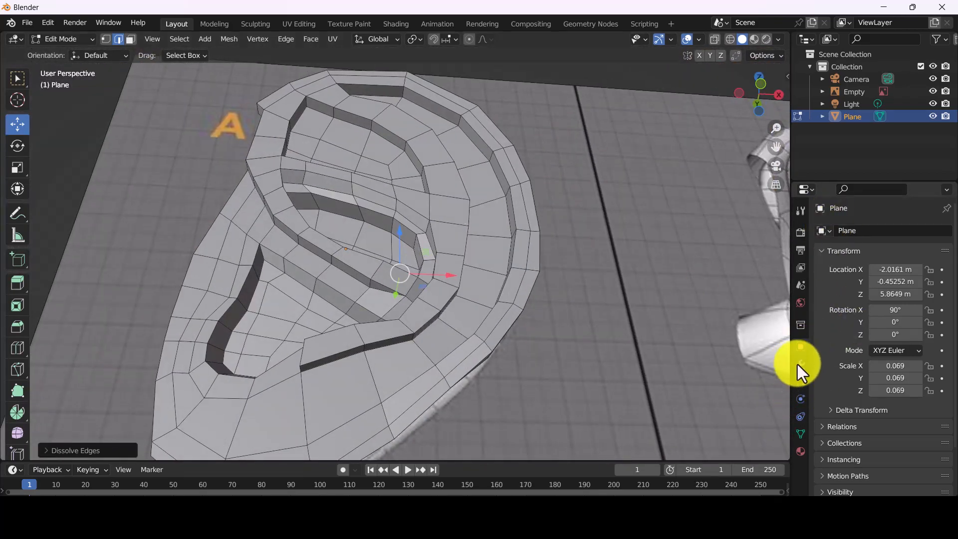
left_click(799, 365)
left_click(859, 231)
left_click(703, 453)
scroll(481, 294, "down", 1)
middle_click_drag(482, 293, 358, 367)
scroll(425, 212, "up", 1)
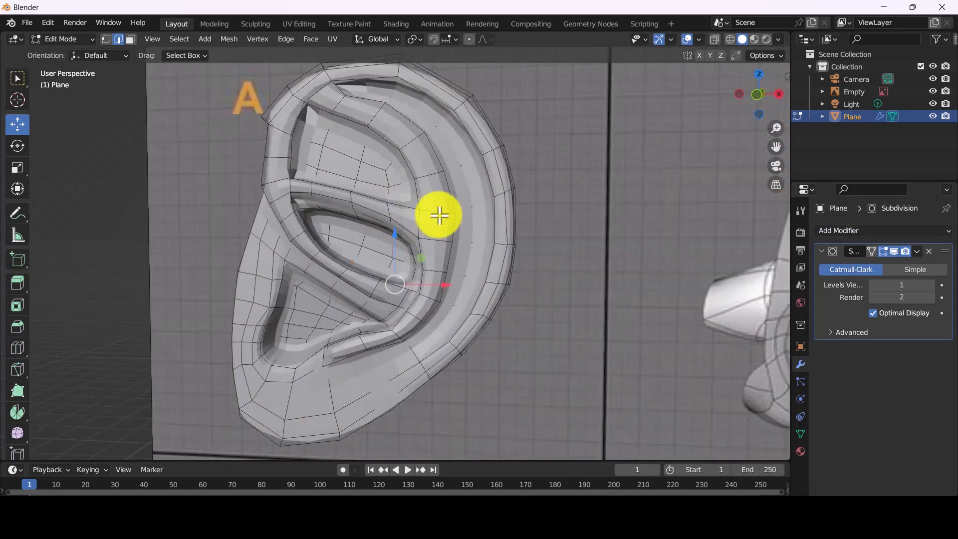
middle_click_drag(439, 215, 514, 219)
left_click(929, 285)
scroll(503, 218, "down", 2)
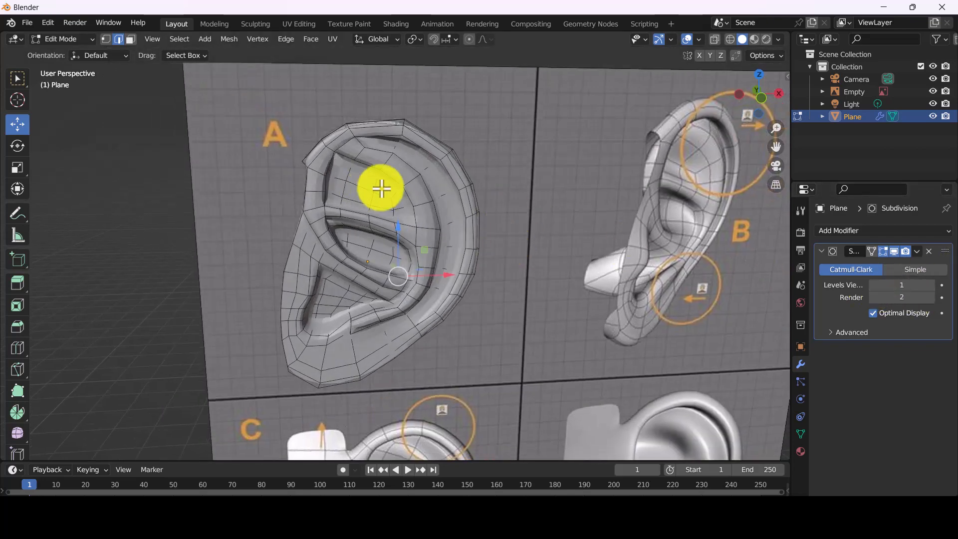
left_click(379, 171)
middle_click_drag(380, 175, 392, 200)
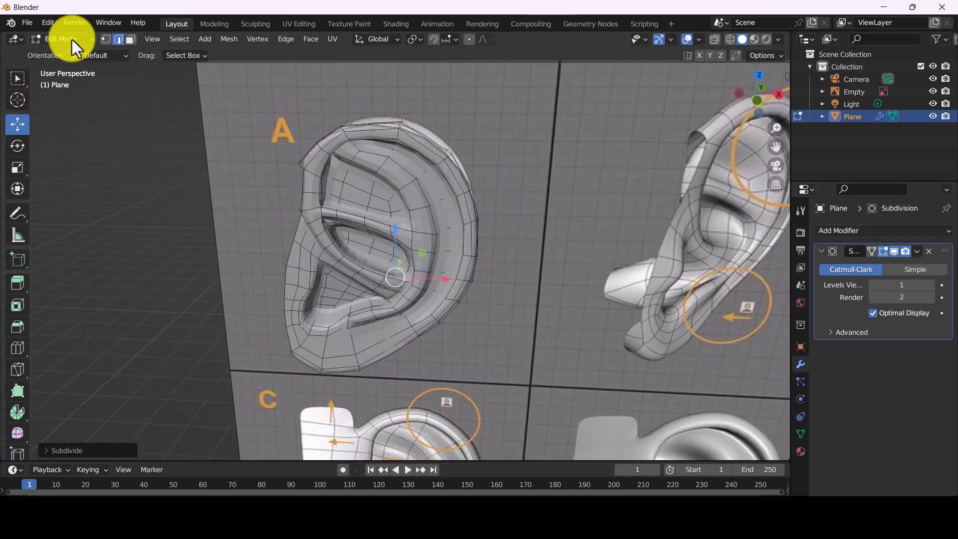
- Switch the ear to Sculpt Mode, align to the front view and choose the Grab brush
left_click(60, 39)
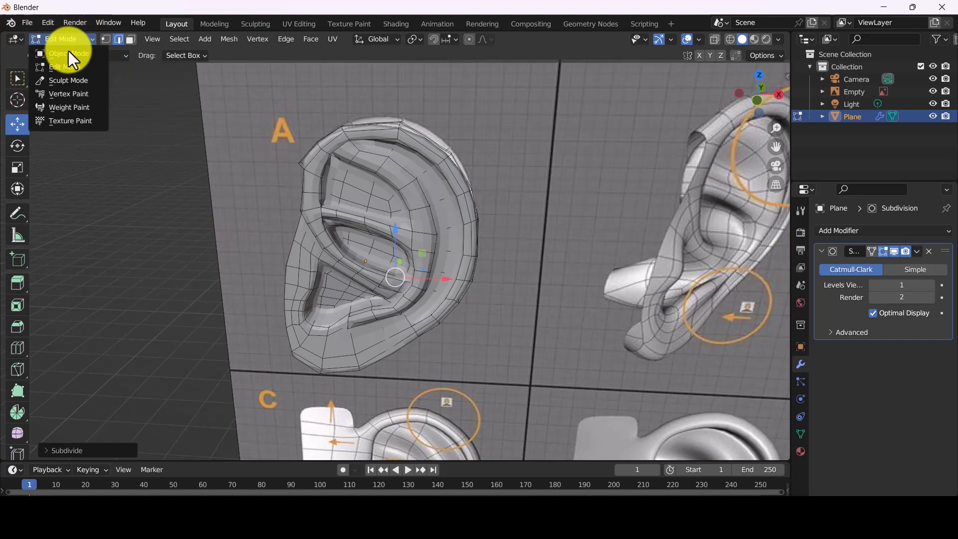
left_click(65, 80)
scroll(338, 166, "down", 2)
key("KP_1")
middle_click_drag(367, 170, 353, 143, "shift")
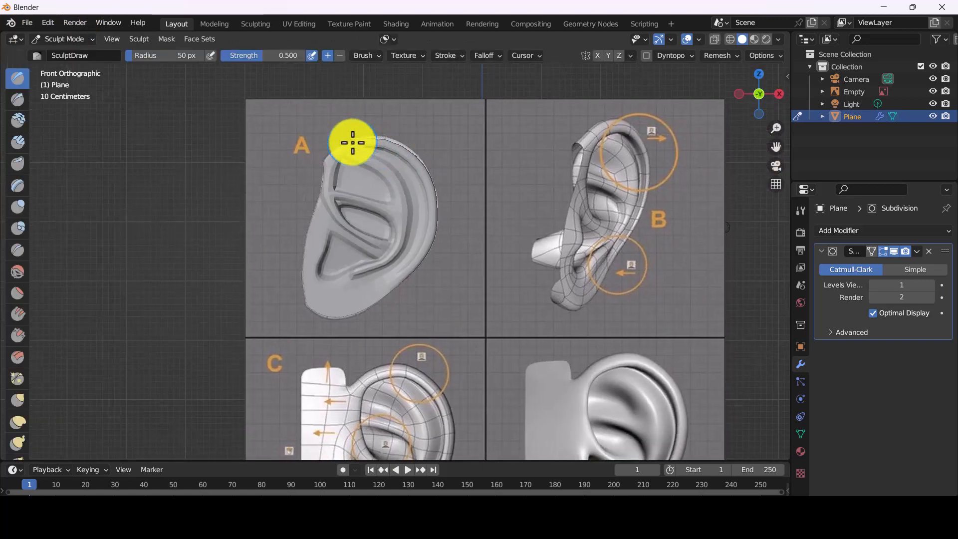
left_click(17, 400)
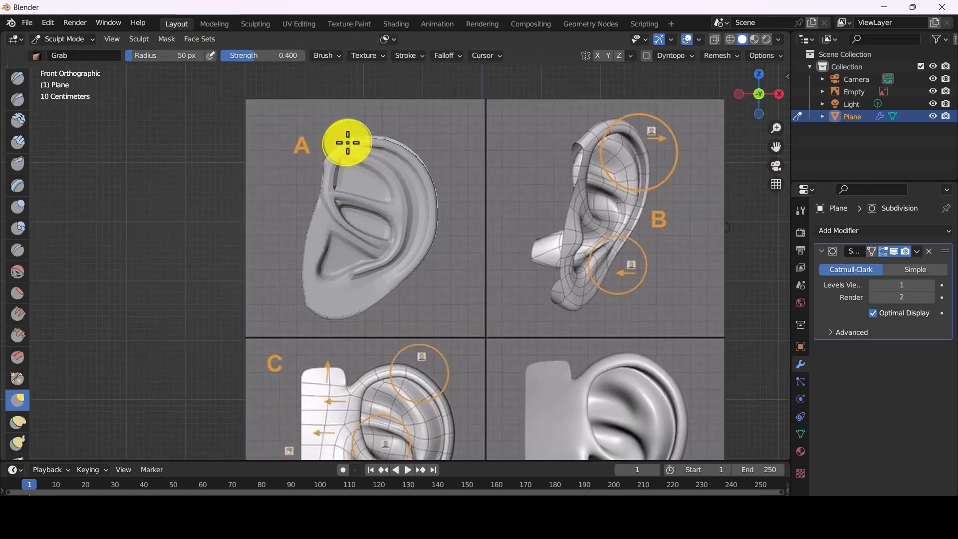
scroll(389, 131, "up", 1)
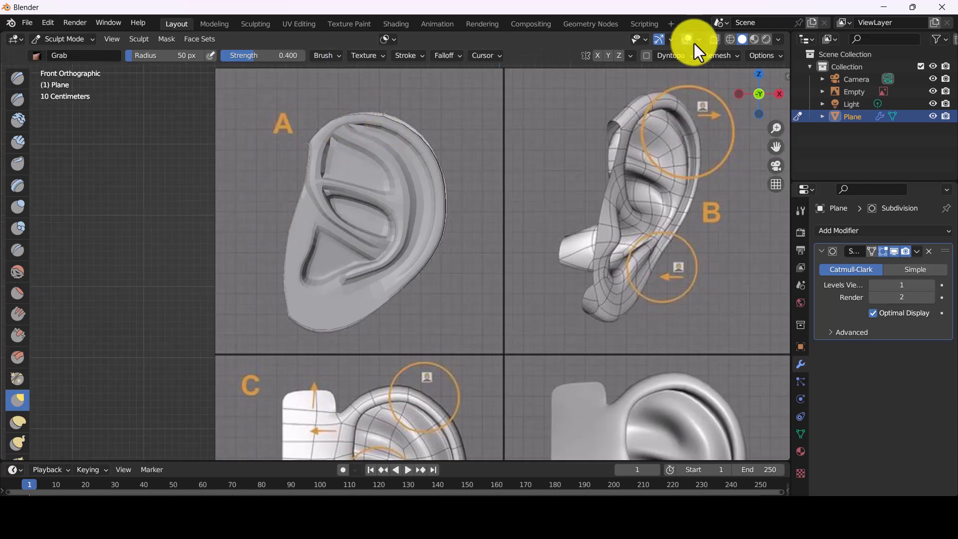
- Compare the ear with reference A through X-ray, and examine its depth against the references from several angles
left_click(715, 39)
scroll(374, 115, "up", 1)
middle_click_drag(388, 98, 406, 135, "shift")
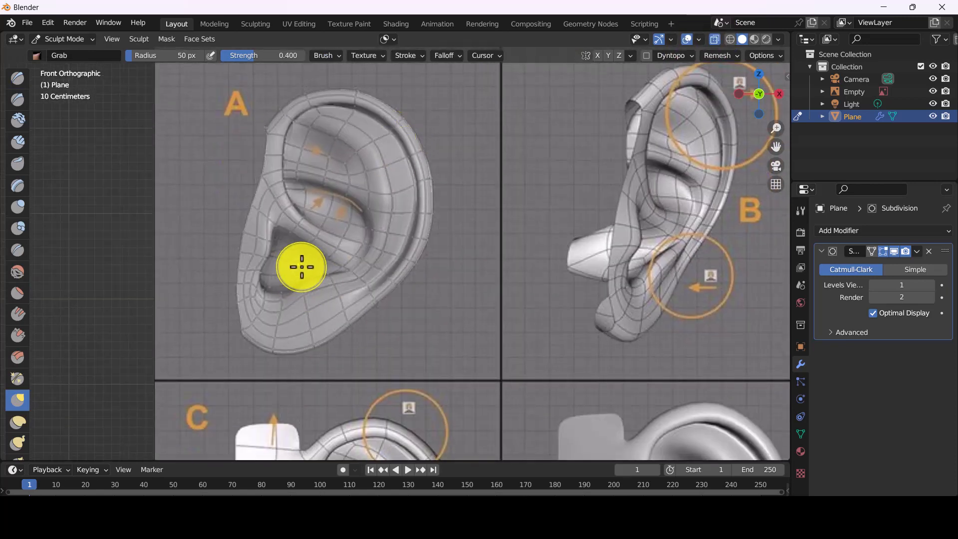
middle_click_drag(300, 268, 368, 284)
left_click(715, 40)
scroll(403, 204, "up", 3)
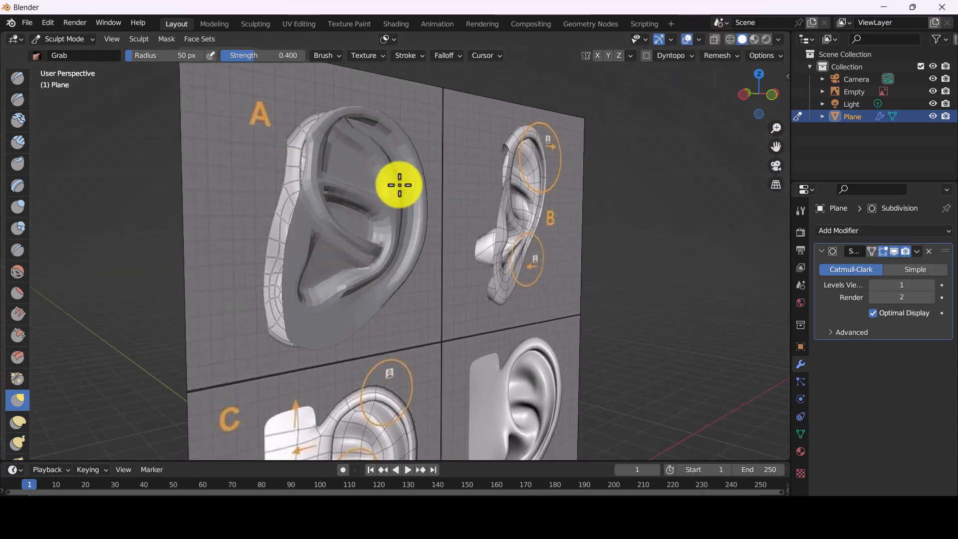
middle_click_drag(317, 191, 250, 183)
scroll(262, 195, "down", 4)
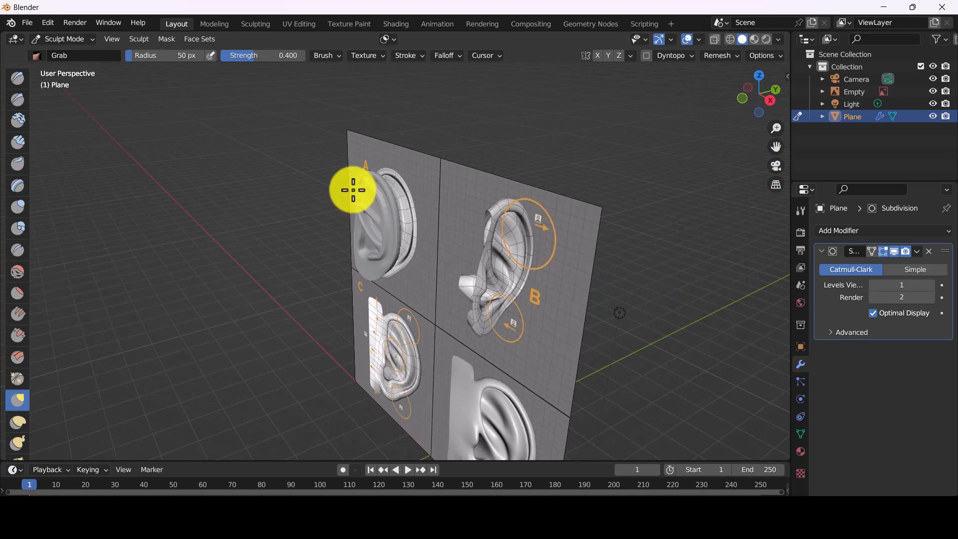
middle_click_drag(354, 190, 440, 240)
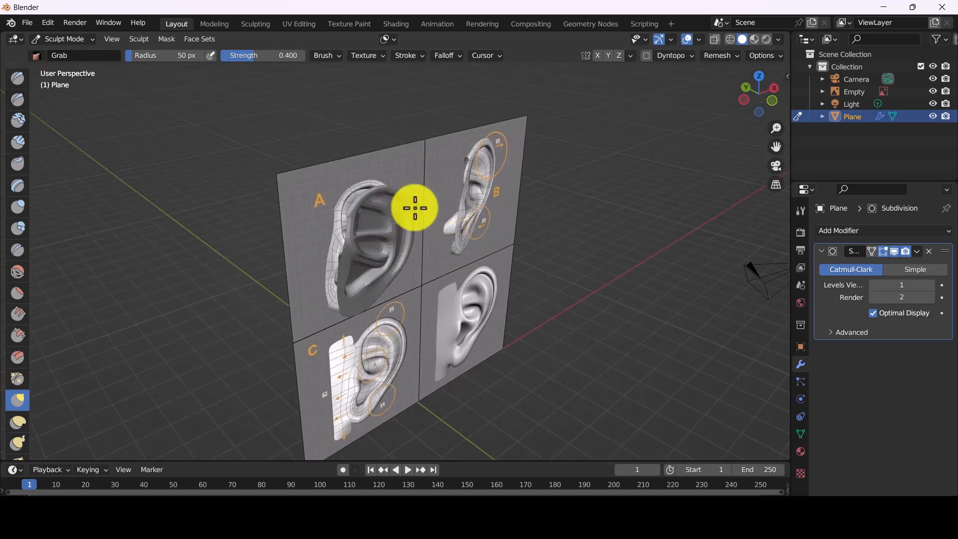
middle_click_drag(394, 195, 403, 232)
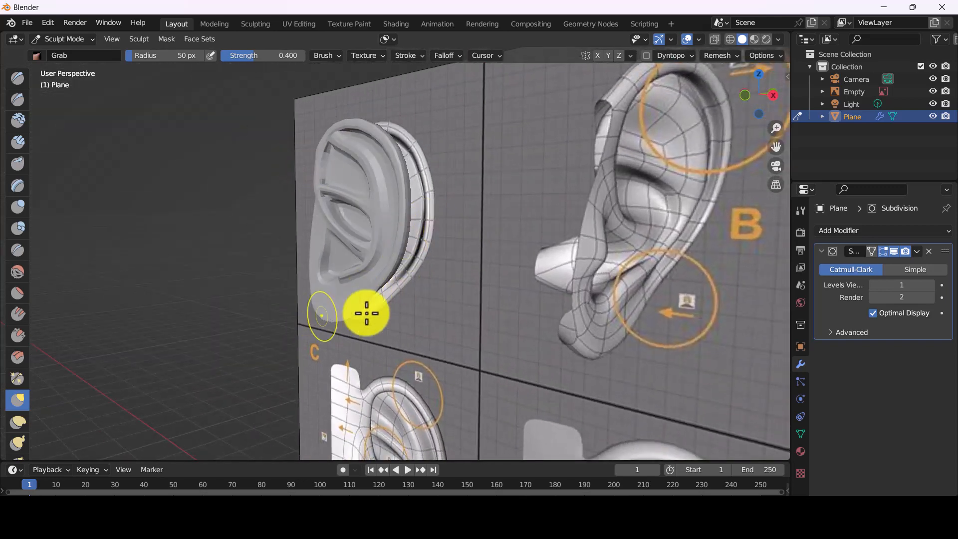
middle_click_drag(363, 314, 464, 278)
- Set the Grab brush strength to 0.528 and frame the ear beside the reference views
left_click_drag(253, 55, 265, 55)
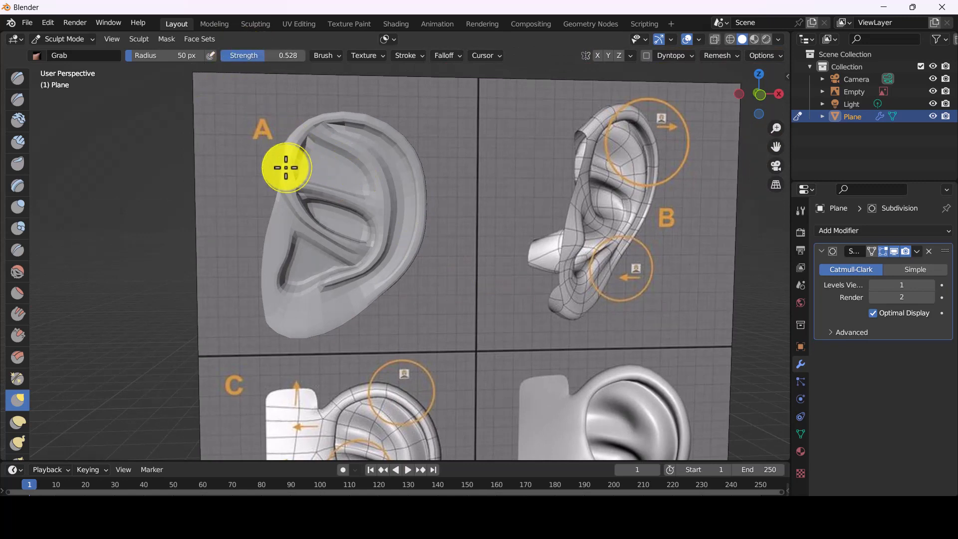
scroll(315, 182, "down", 5)
middle_click_drag(343, 203, 306, 193)
scroll(368, 235, "down", 1)
middle_click_drag(368, 235, 390, 182, "shift")
scroll(401, 212, "up", 2)
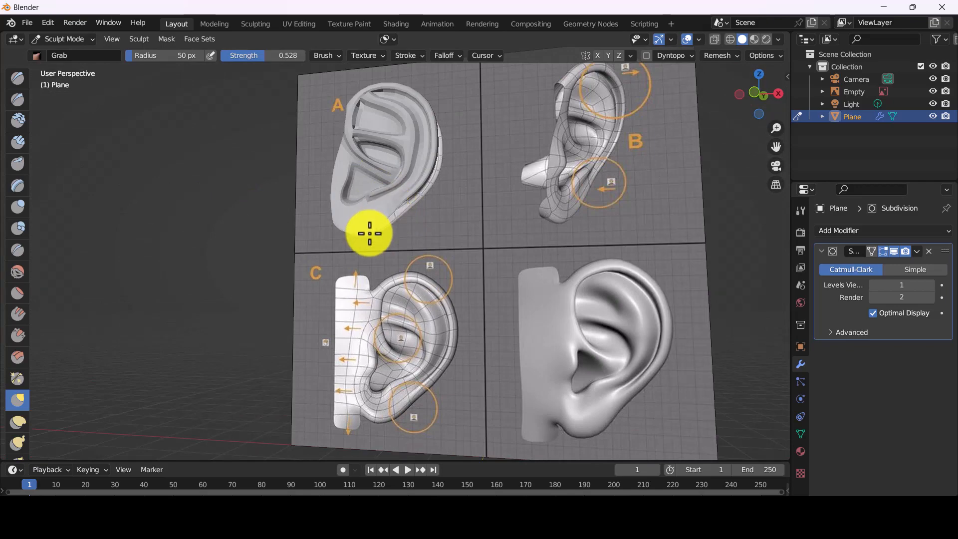
- Pull the front edge of the ear canal backward with the Grab brush to shape a rounded tragus
scroll(359, 216, "up", 2)
middle_click_drag(336, 162, 300, 256)
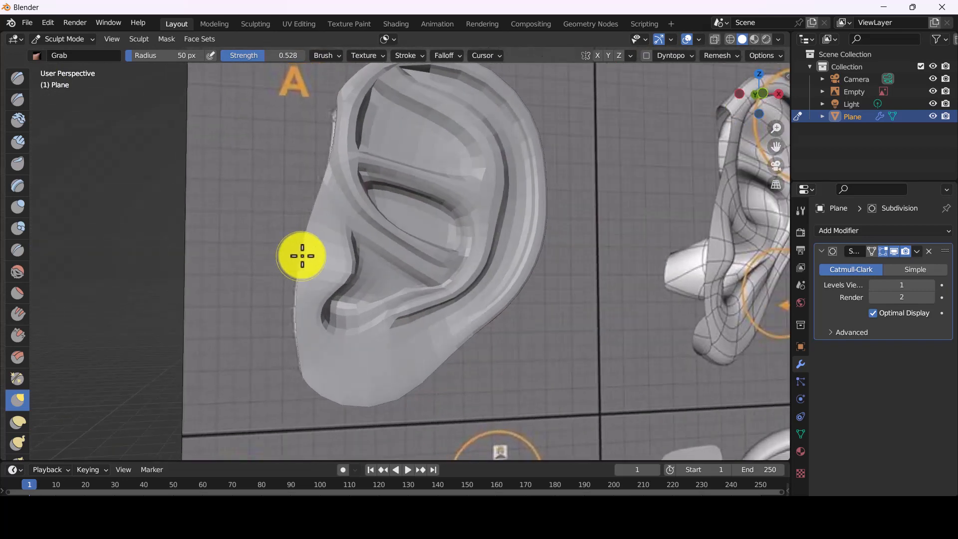
scroll(402, 235, "down", 3)
middle_click_drag(402, 235, 312, 232)
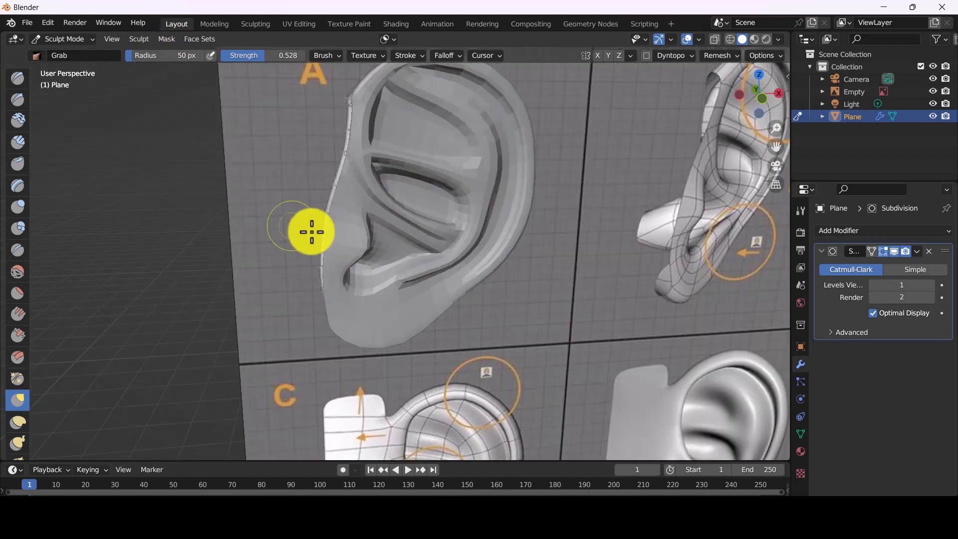
- Compare the ear's outline and depth with reference A from the front and both sides
middle_click_drag(373, 247, 363, 270)
scroll(355, 274, "down", 3)
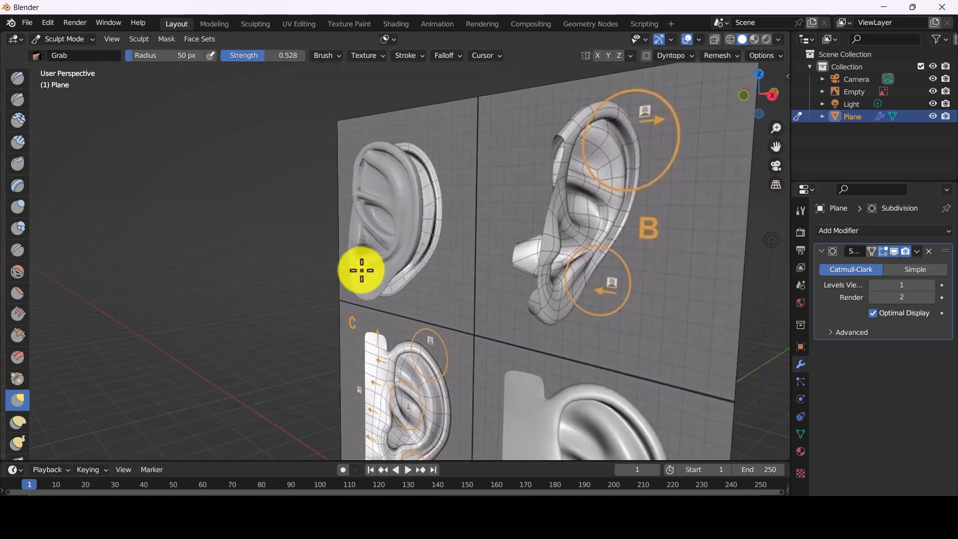
middle_click_drag(377, 215, 400, 170)
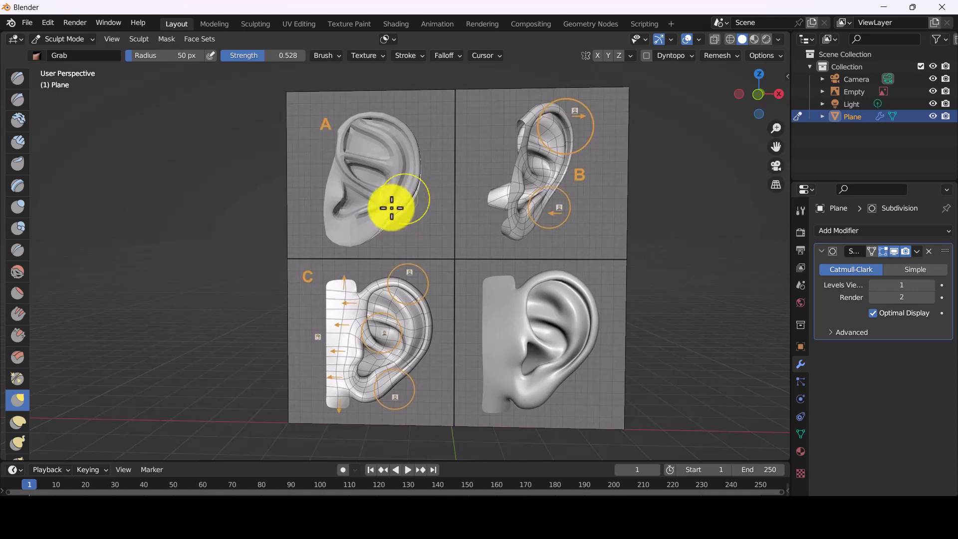
scroll(392, 207, "up", 2)
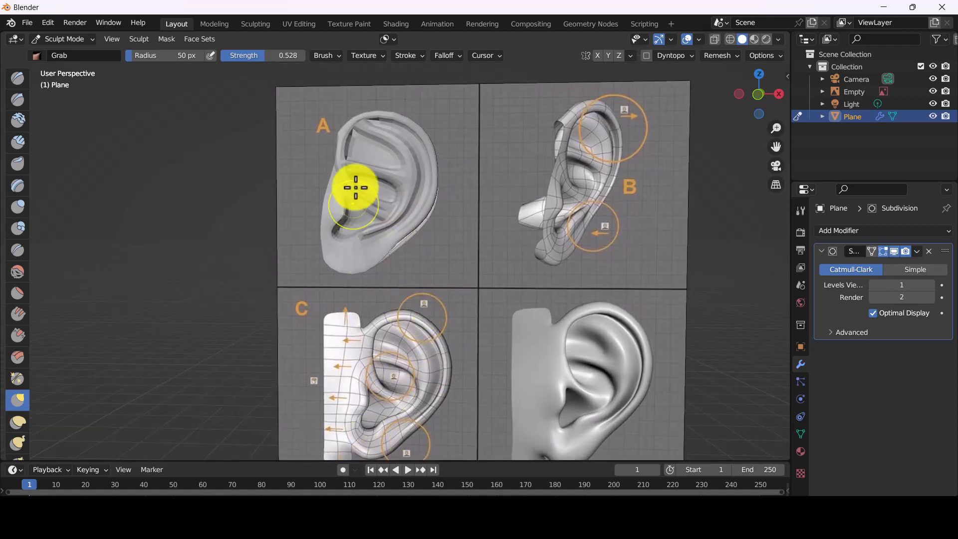
middle_click_drag(391, 165, 437, 165)
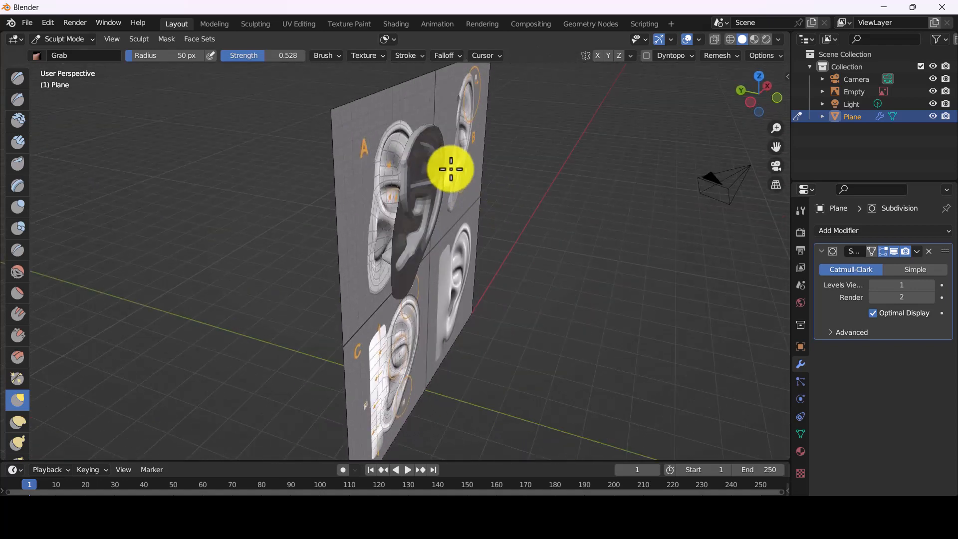
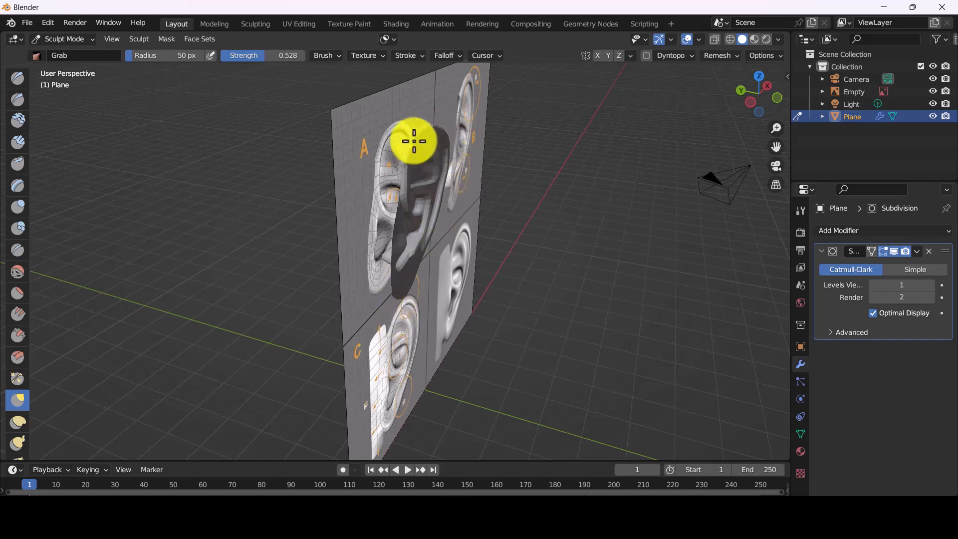
middle_click_drag(455, 141, 668, 68)
- Switch the ear to Edit Mode and set the Subdivision viewport level to 0
left_click(61, 39)
left_click(61, 68)
scroll(349, 137, "up", 1)
scroll(375, 144, "up", 1)
scroll(375, 145, "down", 3)
scroll(401, 146, "up", 4)
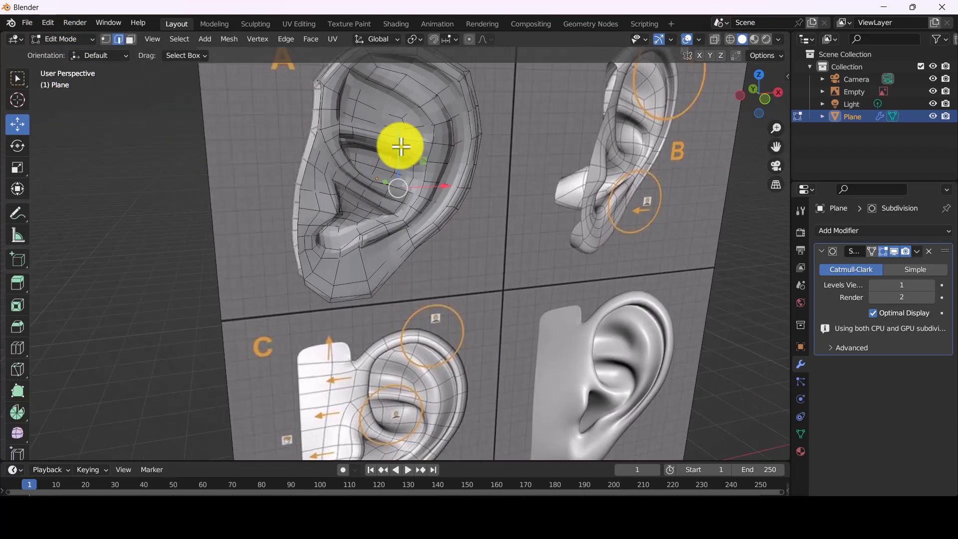
scroll(400, 146, "down", 3)
left_click(873, 285)
- Raise the faces at the top of the ear's rim about 0.035 m along Z in the front view
key("KP_1")
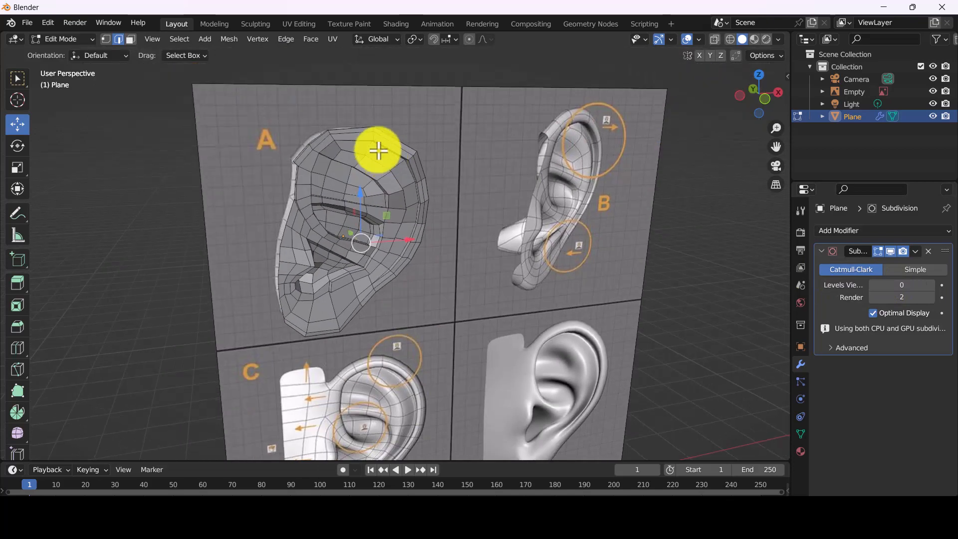
scroll(360, 127, "up", 1)
middle_click_drag(360, 127, 261, 245)
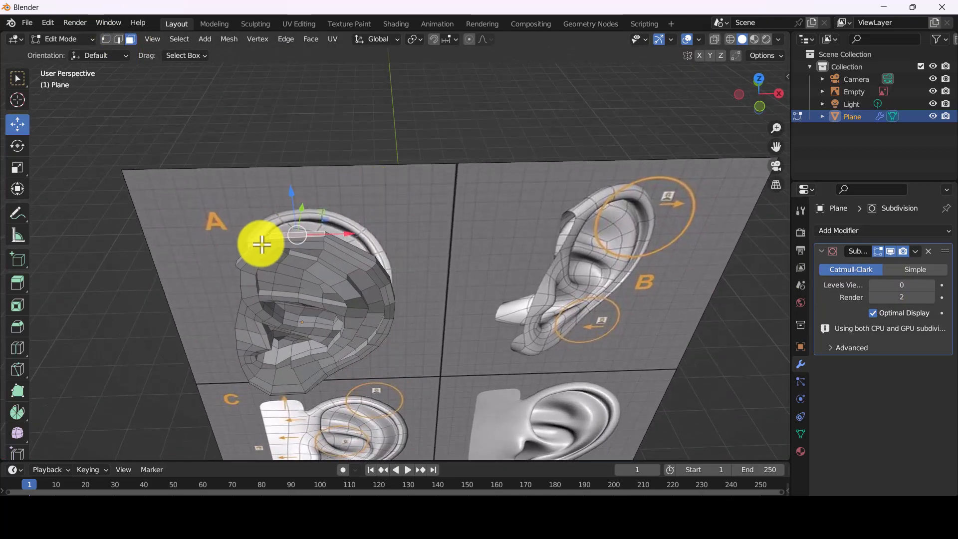
key("KP_1")
key("g")
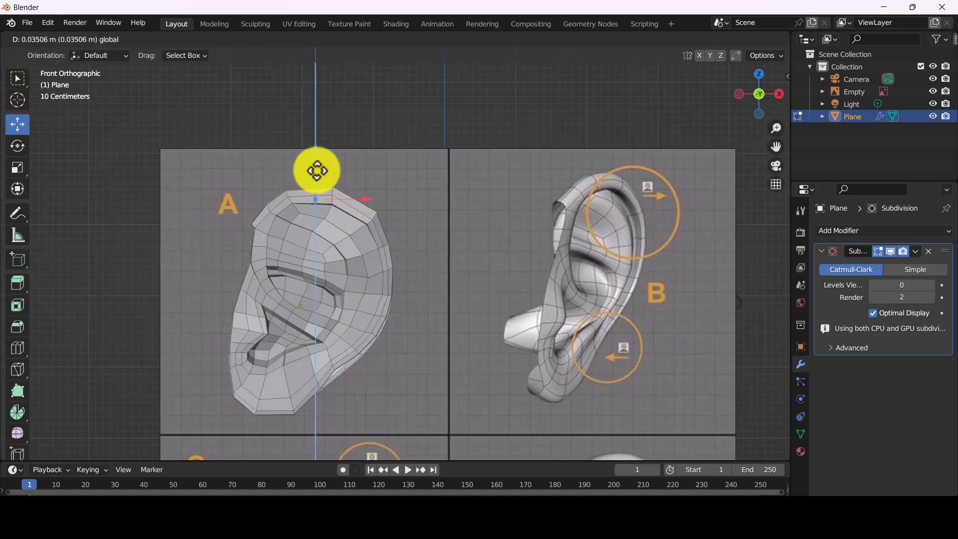
left_click(317, 167)
- Reposition edges along the middle and lower rear rim to follow the contour of reference A
middle_click_drag(317, 168, 326, 240)
key("2")
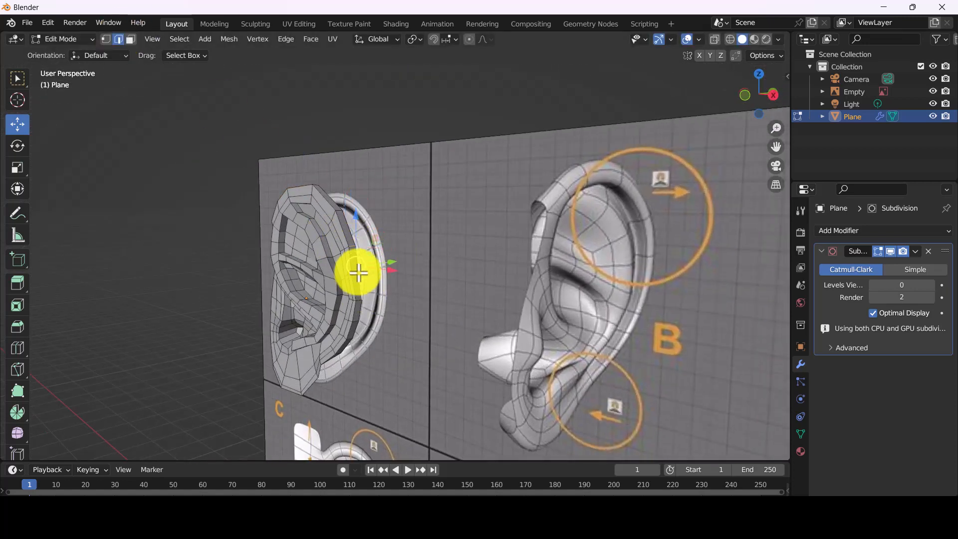
scroll(336, 247, "up", 2)
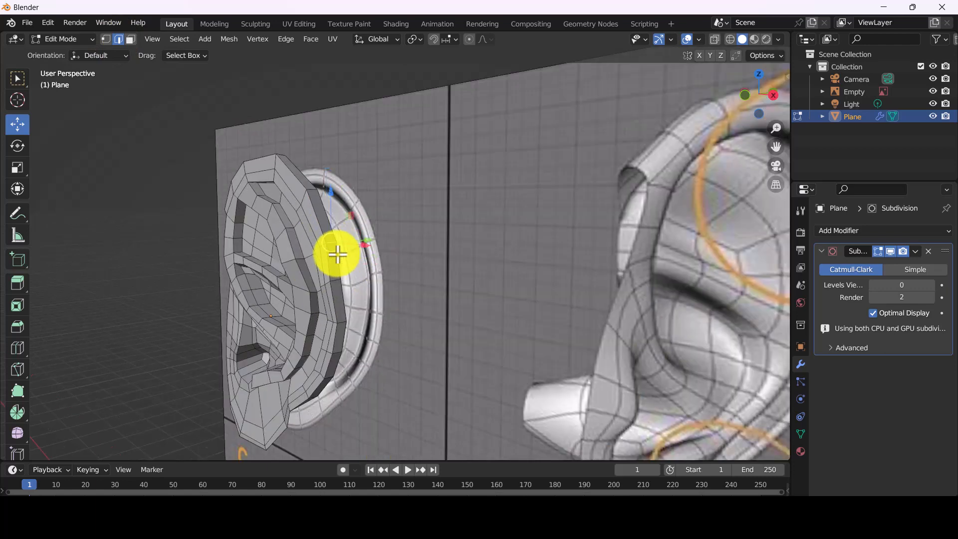
key("KP_1")
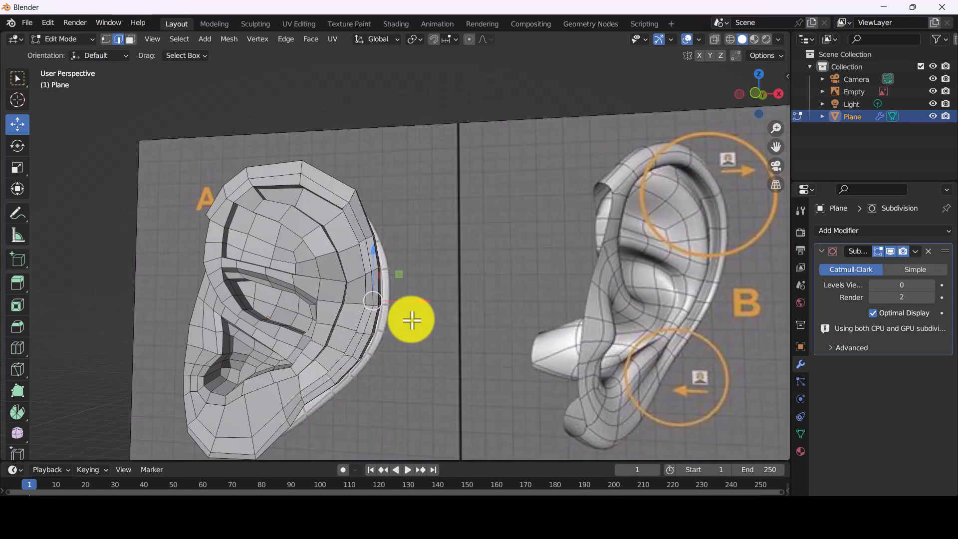
key("g")
middle_click_drag(349, 374, 405, 399)
left_click_drag(368, 391, 370, 395)
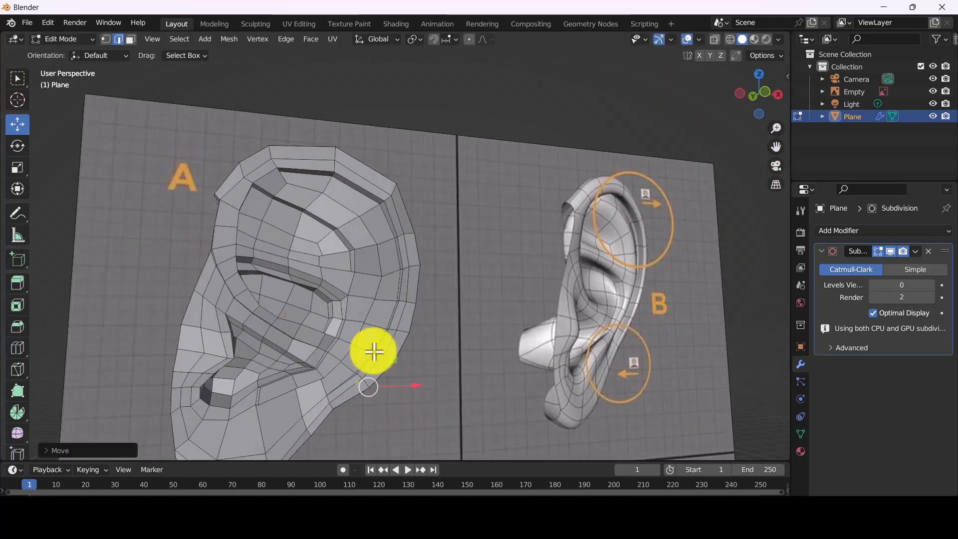
- Extrude the ear's outer border edges and scale the extruded loop inward to about 0.87
middle_click_drag(373, 352, 265, 285)
left_click(283, 285)
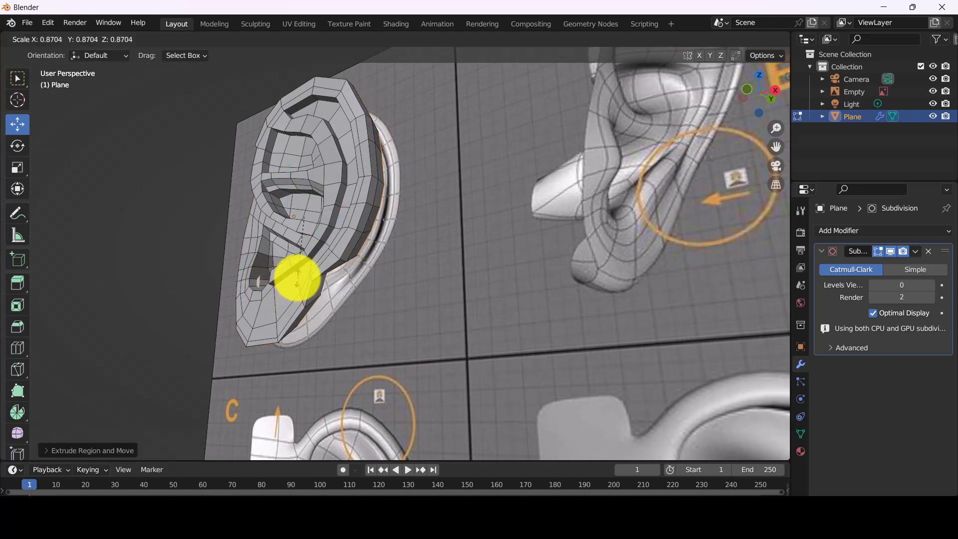
left_click(298, 278)
middle_click_drag(298, 278, 282, 321)
left_click(303, 247)
left_click(320, 275)
key("x")
left_click(367, 199)
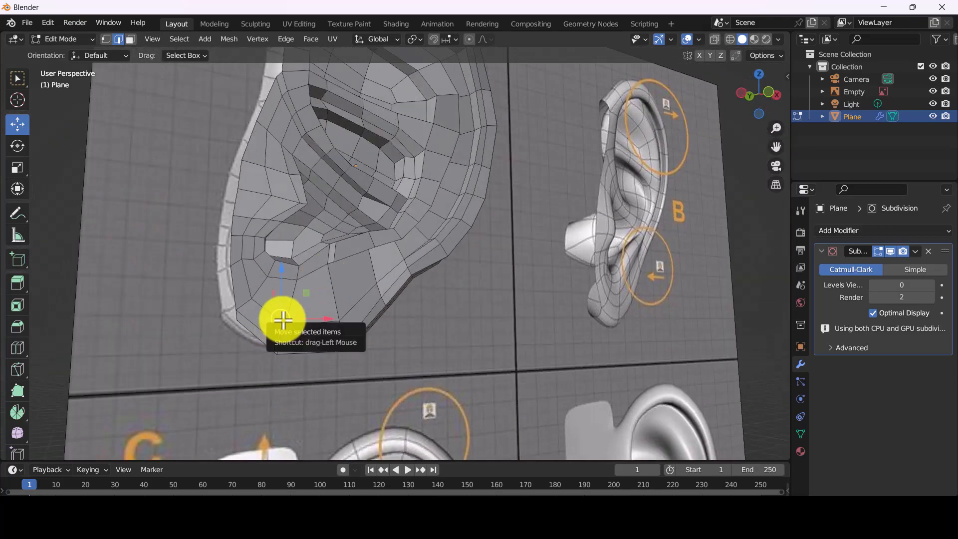
- Shift the earlobe's lower edge toward the front and adjust a nearby vertex on the ear's underside
left_click_drag(282, 321, 263, 317)
left_click(715, 39)
left_click(713, 39)
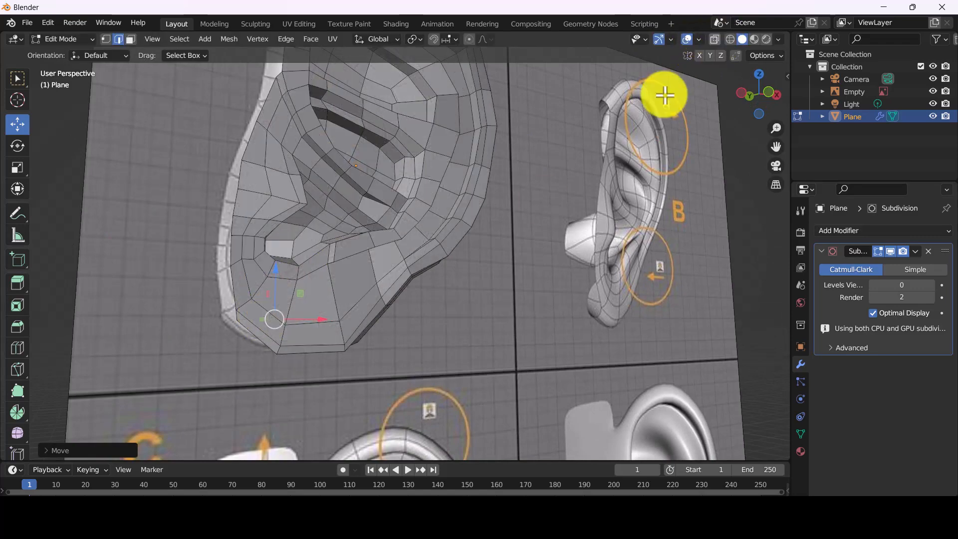
middle_click_drag(665, 95, 319, 194)
scroll(321, 285, "up", 5)
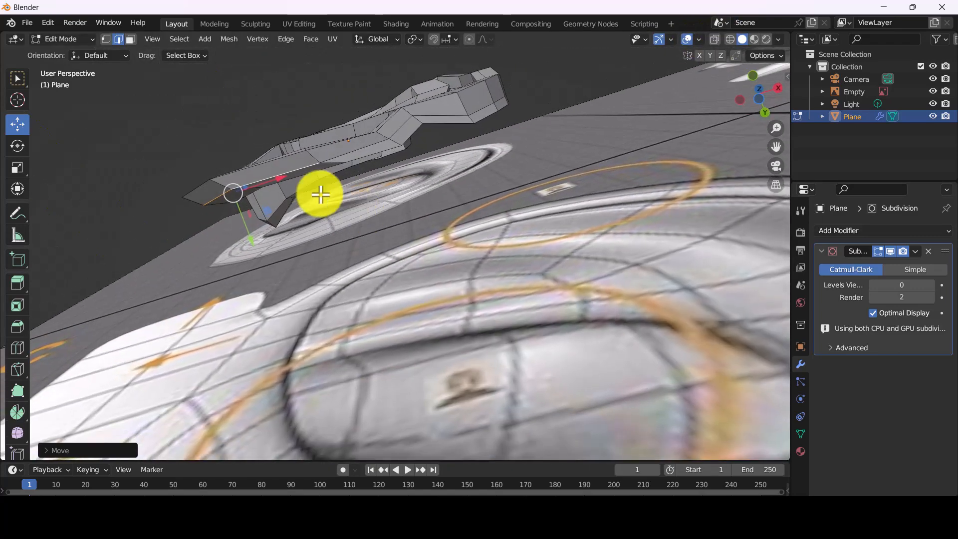
left_click(105, 39)
left_click(346, 161)
left_click_drag(341, 165, 231, 203)
- Hide the reference image and move the vertices around the back of the ear canal and inner earlobe
middle_click_drag(245, 178, 502, 295)
left_click(934, 91)
middle_click_drag(659, 214, 588, 217)
left_click(715, 39)
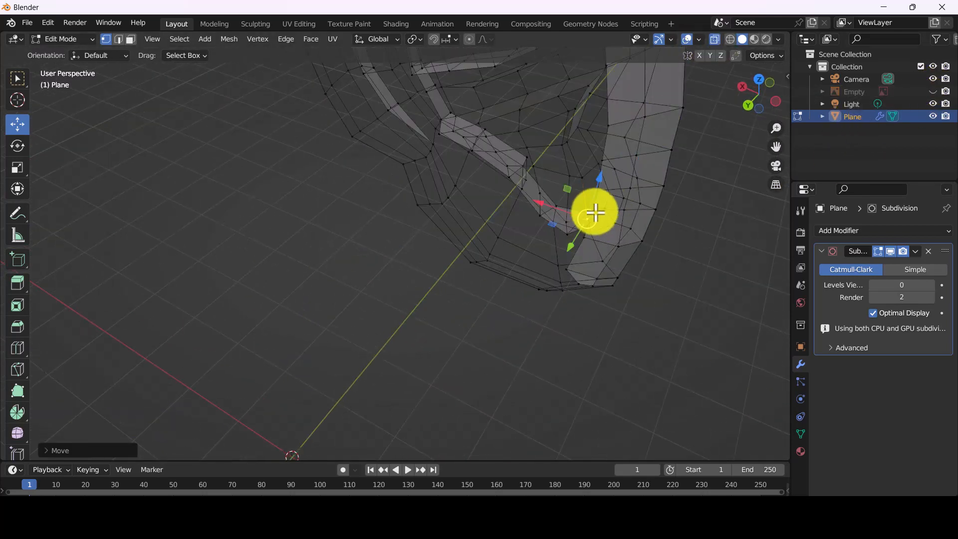
left_click_drag(592, 216, 619, 191)
left_click(715, 40)
left_click(601, 193)
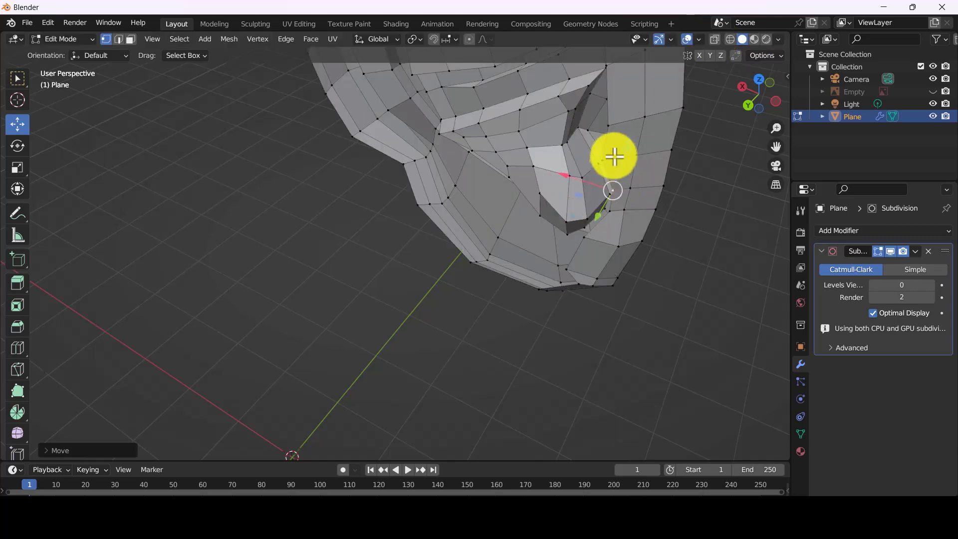
left_click_drag(614, 157, 613, 248)
middle_click_drag(612, 226, 607, 158)
left_click(575, 296)
left_click_drag(577, 297, 604, 299)
- Adjust the vertices along the inner and outer edges of the upper front rim to even its shape
scroll(593, 229, "down", 1)
middle_click_drag(593, 230, 457, 175)
scroll(458, 175, "up", 1)
left_click(460, 132)
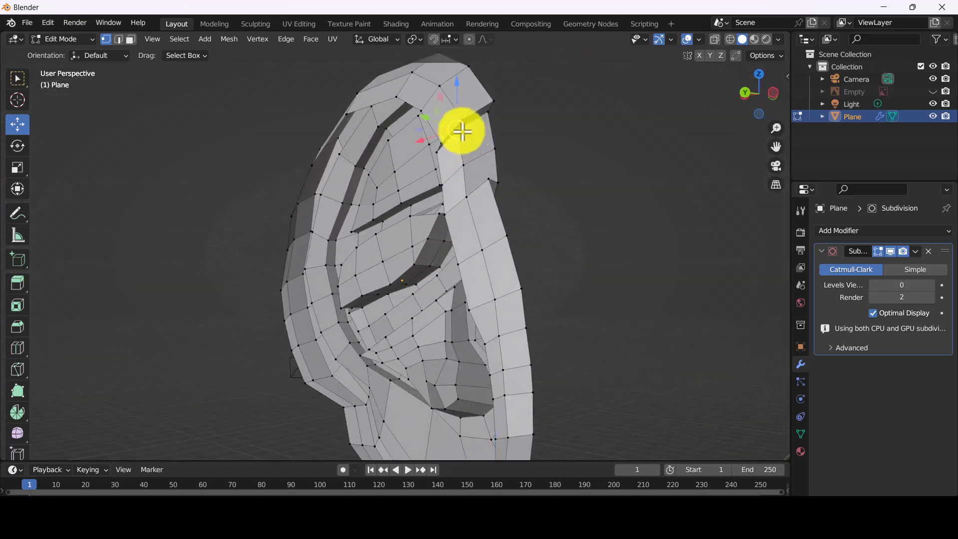
left_click_drag(462, 132, 452, 153)
left_click(471, 134)
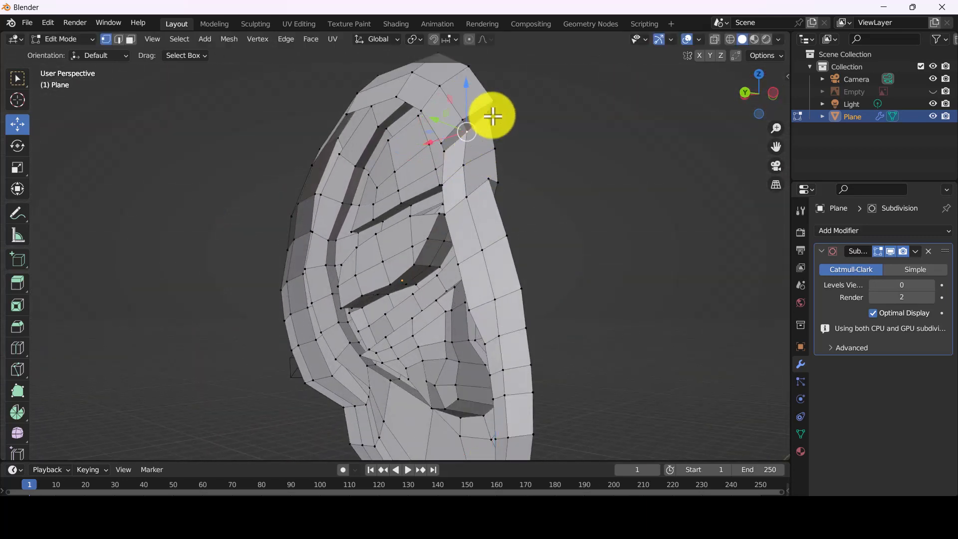
left_click(491, 113)
left_click_drag(494, 115, 499, 116)
left_click(497, 149)
middle_click_drag(498, 160, 499, 319)
left_click_drag(499, 319, 489, 311)
- Delete the unwanted geometry at the upper front rim and lower the neighbouring back edge slightly
middle_click_drag(488, 310, 124, 23)
left_click(394, 268)
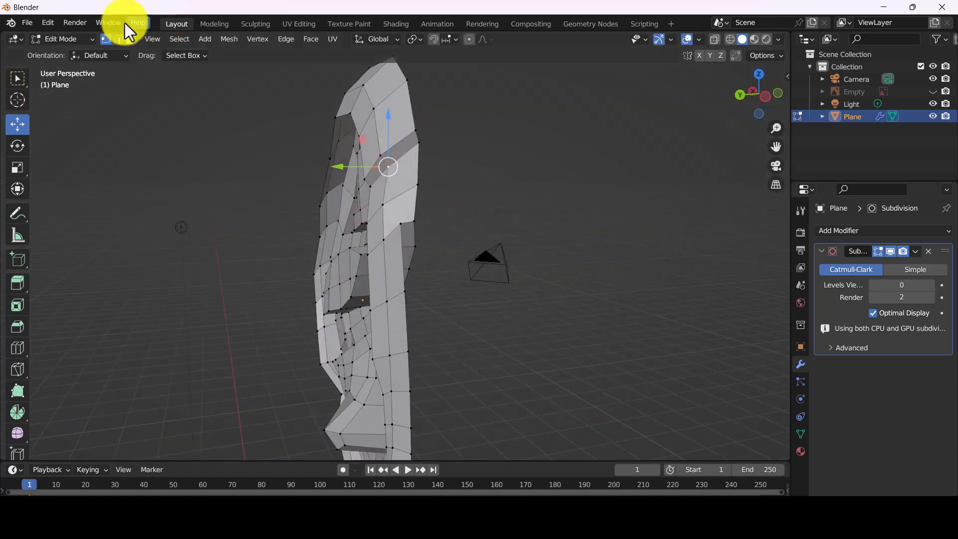
key("x")
left_click(380, 172)
middle_click_drag(378, 171, 128, 45)
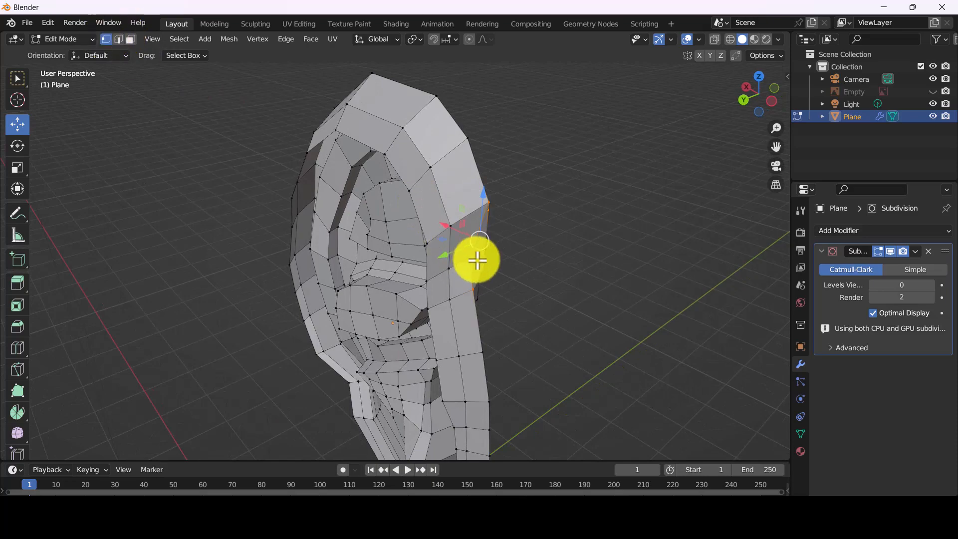
left_click_drag(481, 243, 480, 260)
- Adjust the depth of the ear's outer rim edge loop, using the right view
middle_click_drag(479, 260, 488, 134)
key("KP_1")
key("KP_3")
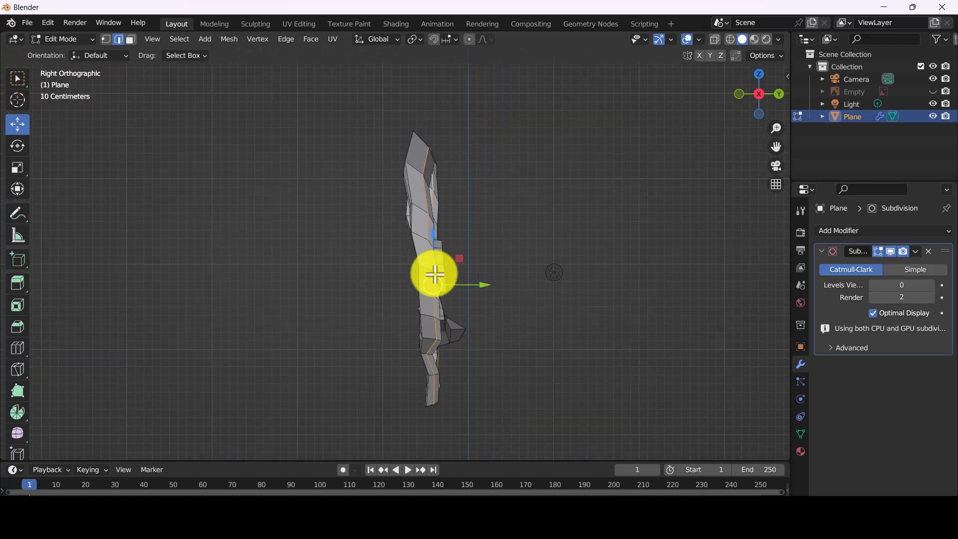
left_click(435, 272)
middle_click_drag(435, 272, 377, 238)
left_click(436, 279)
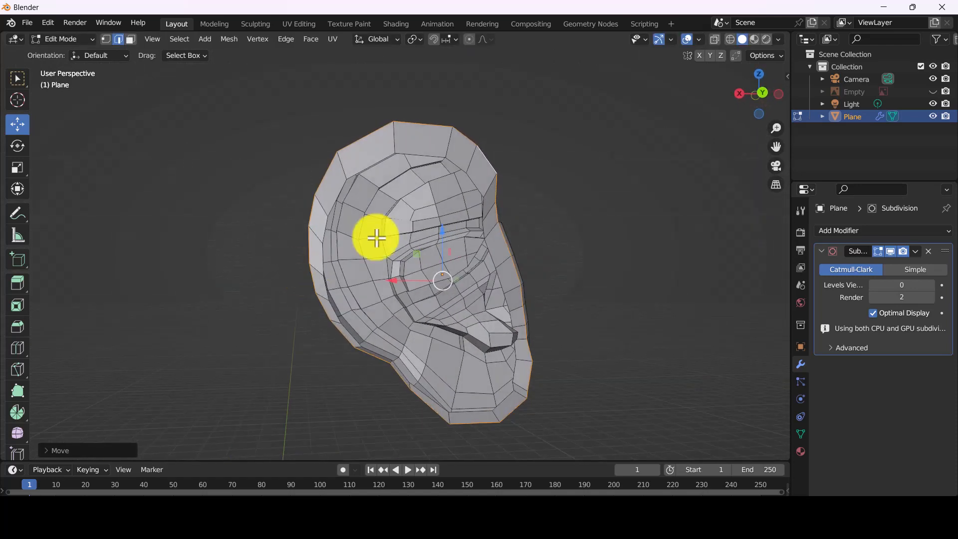
key("g")
left_click(448, 276)
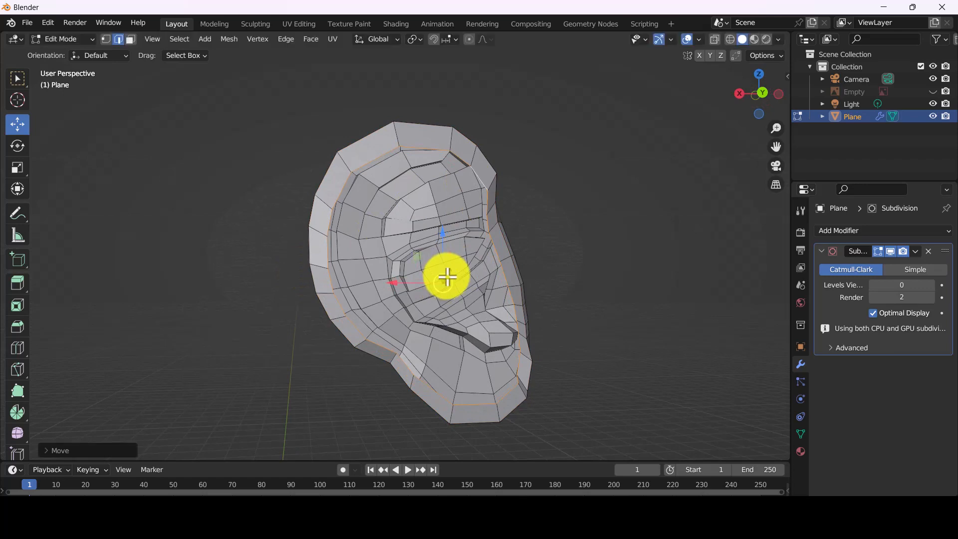
- Scale the inner edge loop on the ear's back and set the Subdivision viewport level to 2
left_click(445, 274)
middle_click_drag(444, 275, 749, 279)
left_click(405, 281)
left_click(933, 285)
left_click(933, 285)
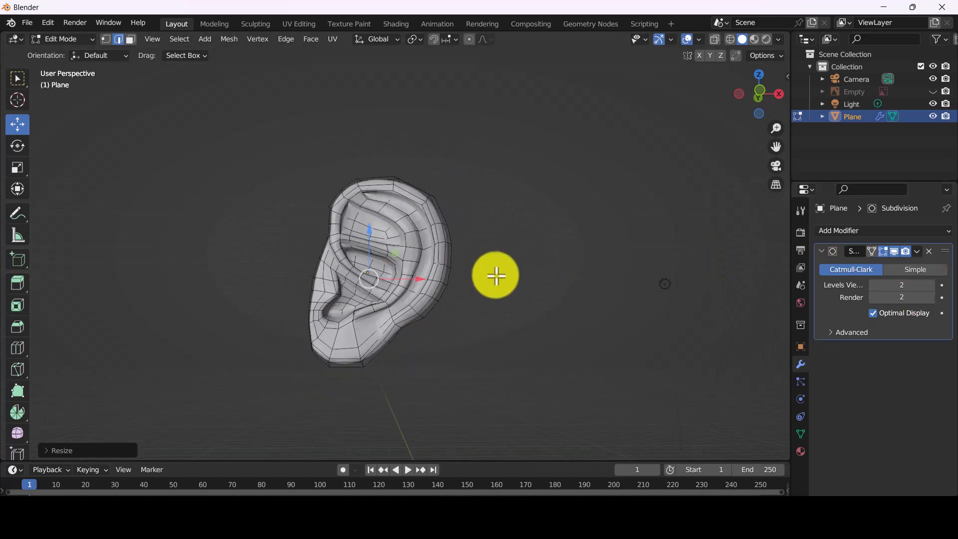
middle_click_drag(494, 274, 514, 288)
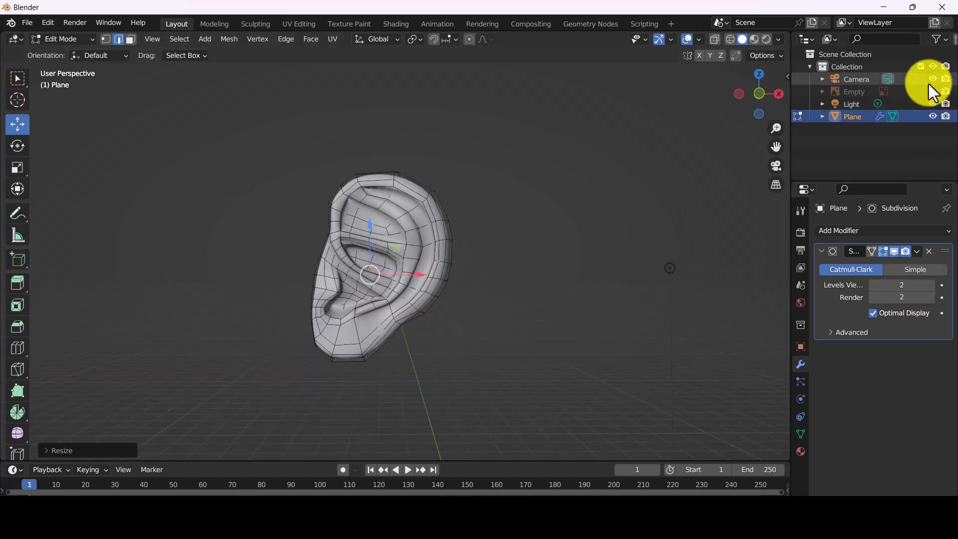
- Show the reference image and compare the smoothed ear with it in Sculpt Mode from several angles
left_click(933, 91)
mouse_move(444, 212)
middle_mouse_down()
mouse_move(381, 248)
mouse_move(509, 238)
mouse_move(393, 239)
middle_mouse_up()
left_click(67, 39)
left_click(64, 81)
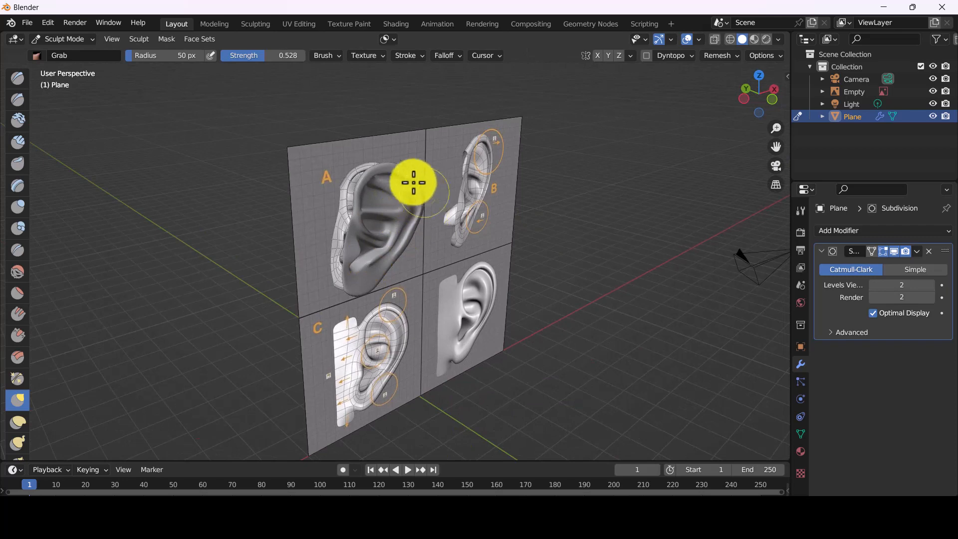
middle_click_drag(418, 176, 395, 237)
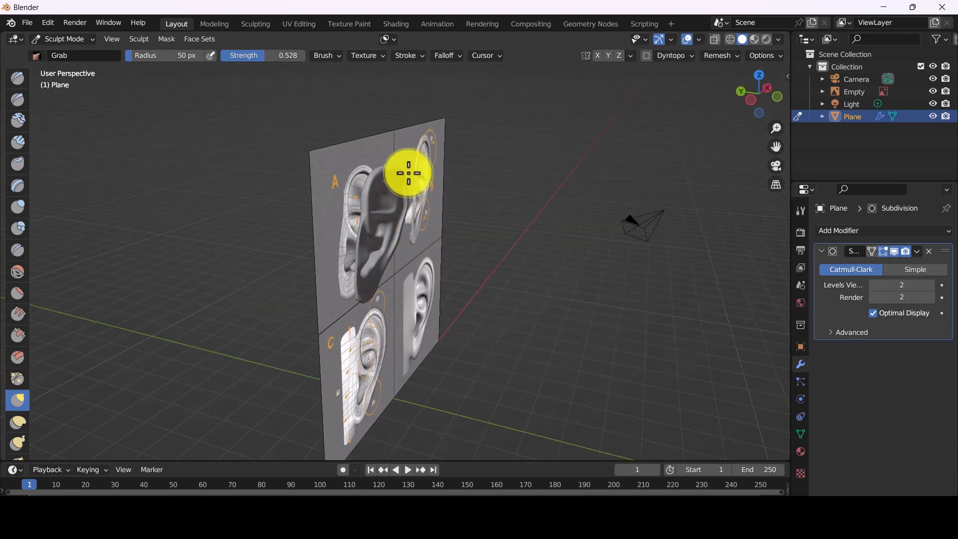
middle_click_drag(408, 174, 313, 195)
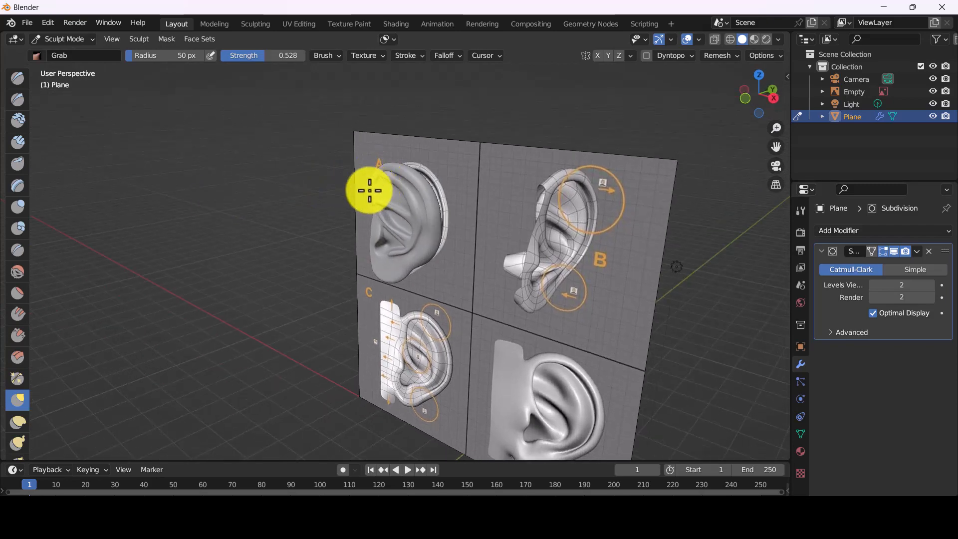
middle_click_drag(370, 190, 472, 89)
scroll(381, 220, "up", 2)
- Return to Edit Mode, check the mesh in wireframe shading, restore solid shading and hide the reference image
left_click(35, 36)
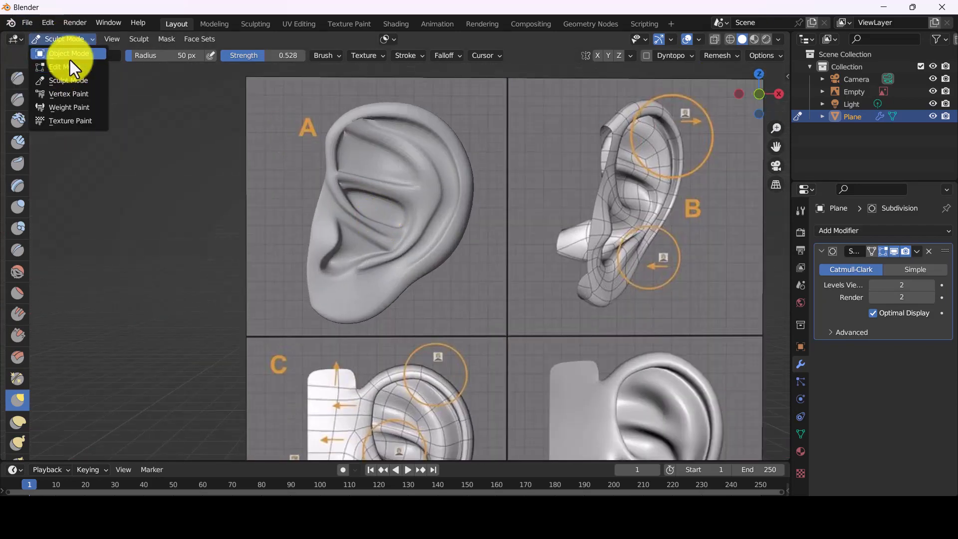
left_click(68, 66)
scroll(693, 102, "down", 4)
left_click(730, 39)
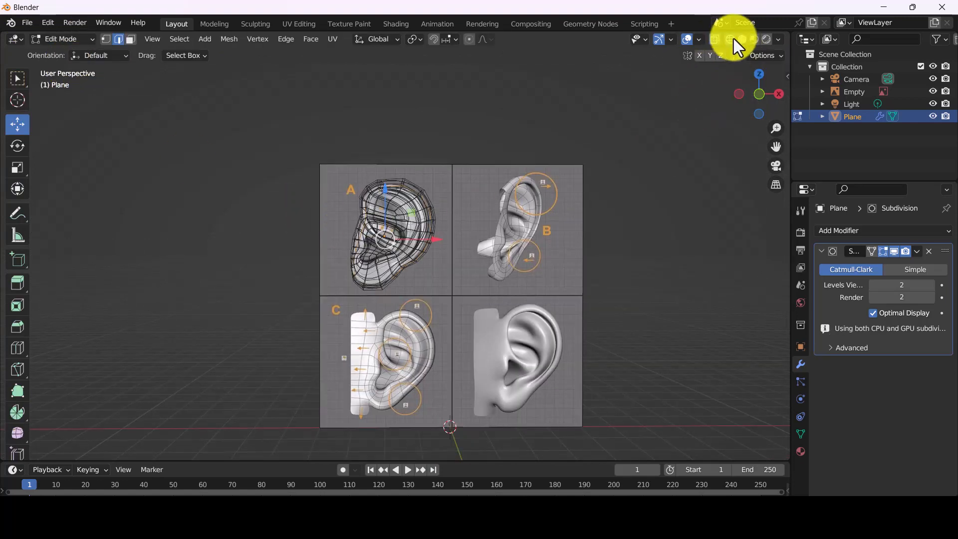
left_click(741, 39)
scroll(389, 186, "up", 2)
middle_click_drag(390, 180, 390, 194)
left_click(933, 92)
scroll(563, 169, "down", 2)
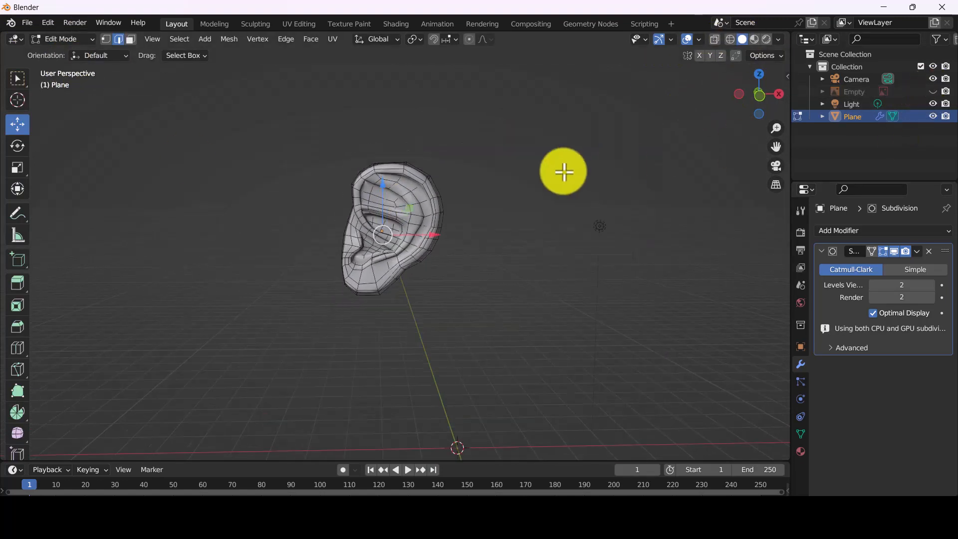
- Examine the ear's side profile, briefly leaving and re-entering Edit Mode
left_click(436, 230)
scroll(435, 230, "up", 3)
middle_click_drag(419, 231, 429, 201)
key("Tab")
key("Tab")
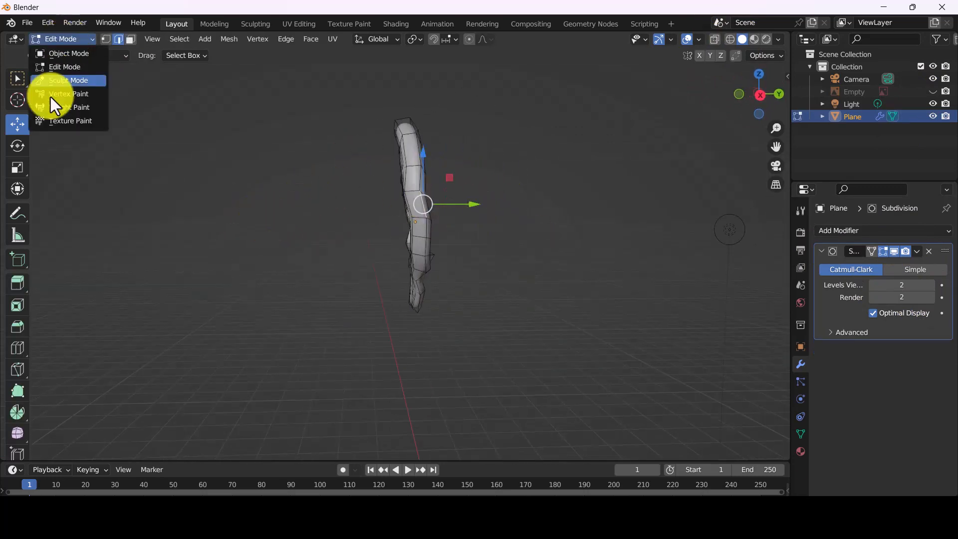
- Switch to Sculpt Mode, show the reference image and compare the smoothed ear with it from the front
left_click(65, 80)
middle_click_drag(416, 239, 378, 171)
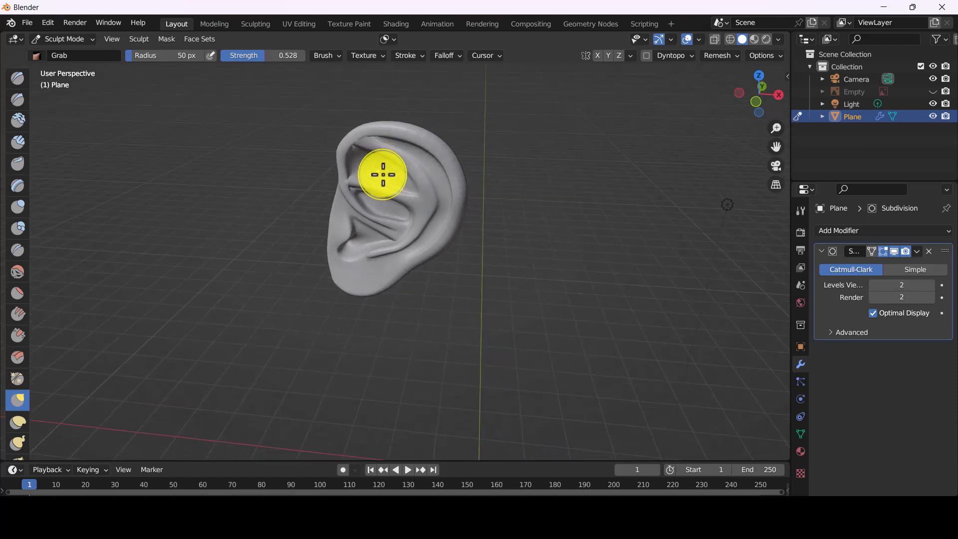
middle_click_drag(371, 216, 363, 211)
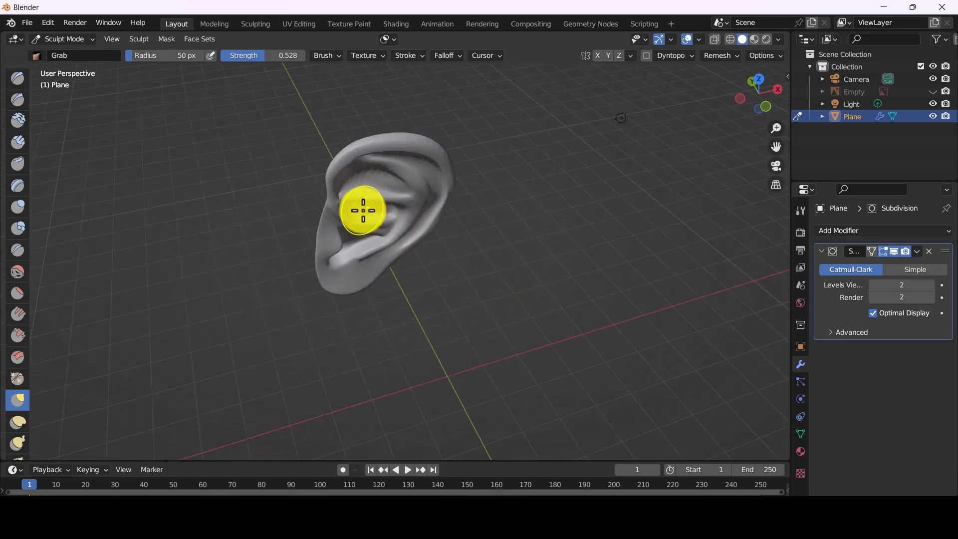
scroll(351, 192, "down", 3)
left_click(933, 91)
scroll(358, 215, "up", 6)
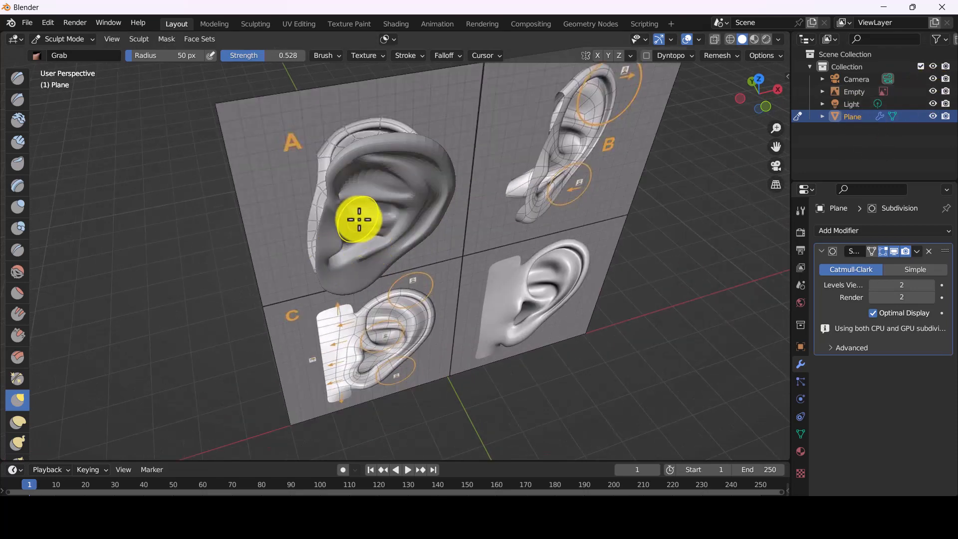
middle_click_drag(382, 196, 372, 220)
scroll(342, 207, "up", 4)
key("KP_1")
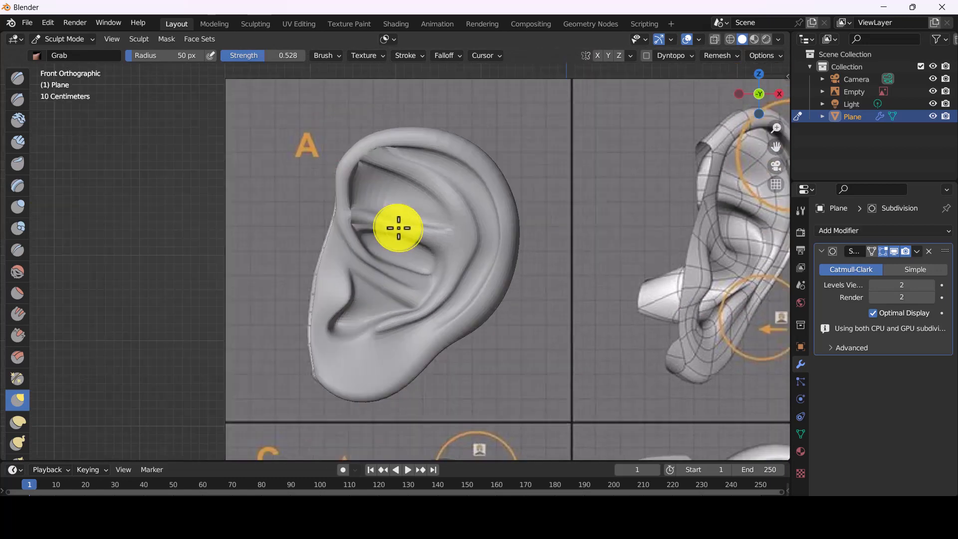
- Set the Subdivision viewport level to 0 and return the ear to Edit Mode
left_click(874, 285)
left_click(873, 285)
middle_click_drag(416, 163, 407, 97)
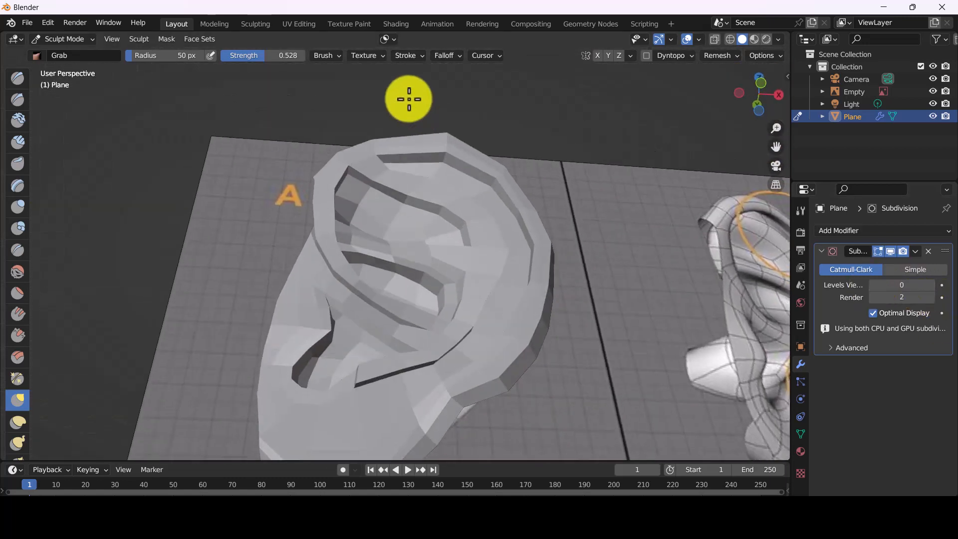
left_click(73, 37)
left_click(71, 68)
scroll(332, 156, "up", 1)
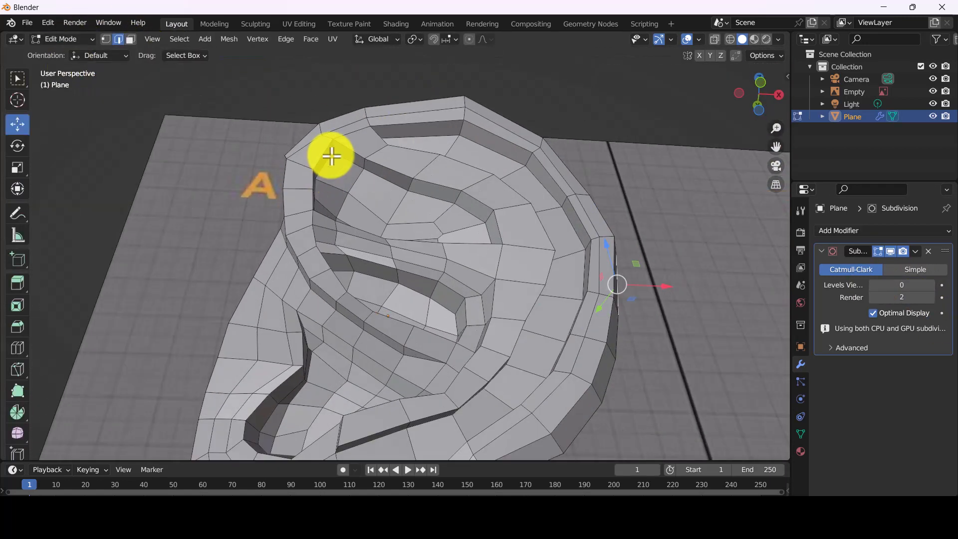
- Switch to vertex selection and reposition two vertices along the ear's upper front rim
mouse_move(345, 159)
left_mouse_down()
mouse_move(374, 171)
mouse_move(342, 168)
left_mouse_up()
key("ctrl+z")
middle_click_drag(366, 166, 327, 258)
left_click(106, 39)
left_click(336, 137)
mouse_move(338, 136)
left_mouse_down()
mouse_move(359, 143)
mouse_move(350, 144)
left_mouse_up()
middle_click_drag(351, 144, 445, 112)
left_click(272, 190)
left_click_drag(272, 190, 266, 195)
middle_click_drag(267, 195, 322, 174)
- Set the Subdivision viewport level to 2 and check the ear from the front in Object Mode
key("KP_1")
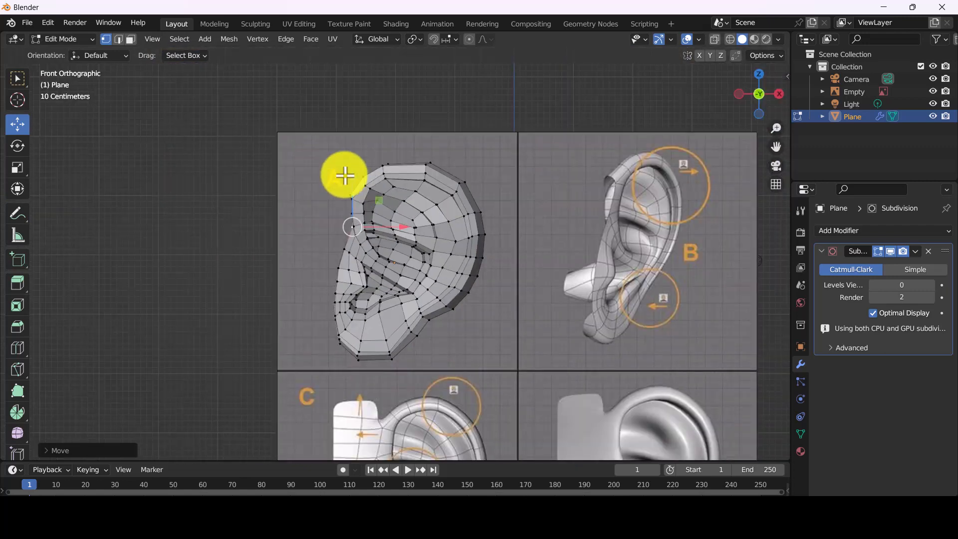
left_click(928, 286)
left_click(928, 286)
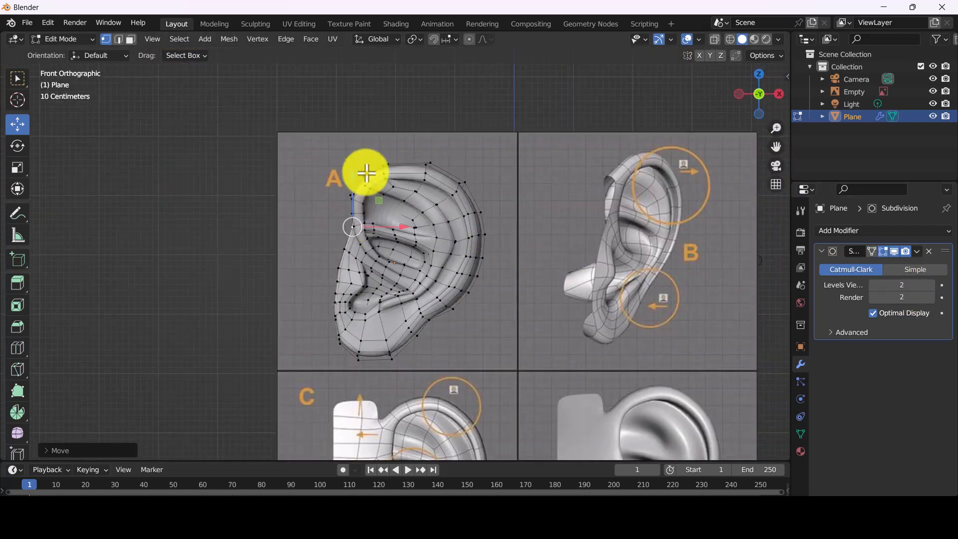
key("Tab")
scroll(367, 173, "down", 2)
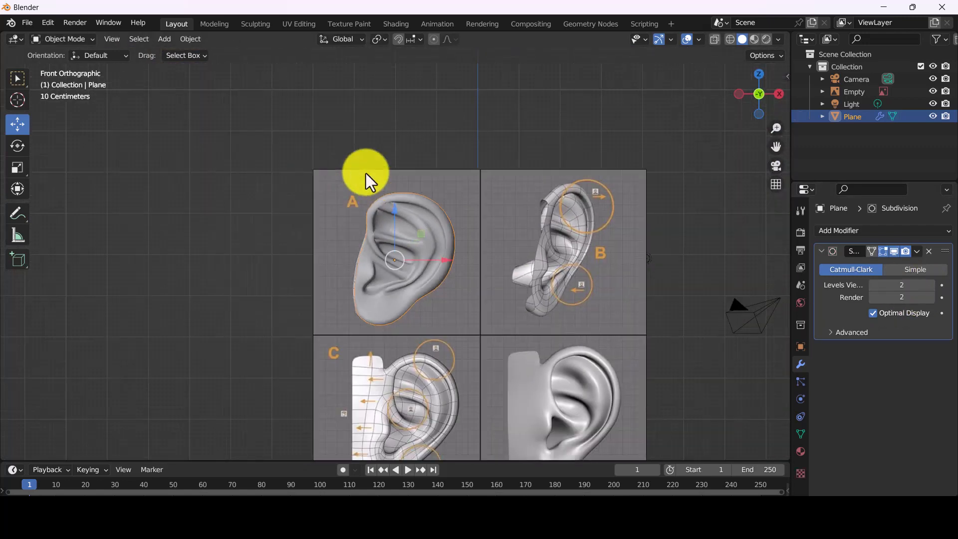
- Enter Sculpt Mode, lower the Subdivision viewport level to 0 and go back to Edit Mode
left_click(73, 40)
left_click(72, 79)
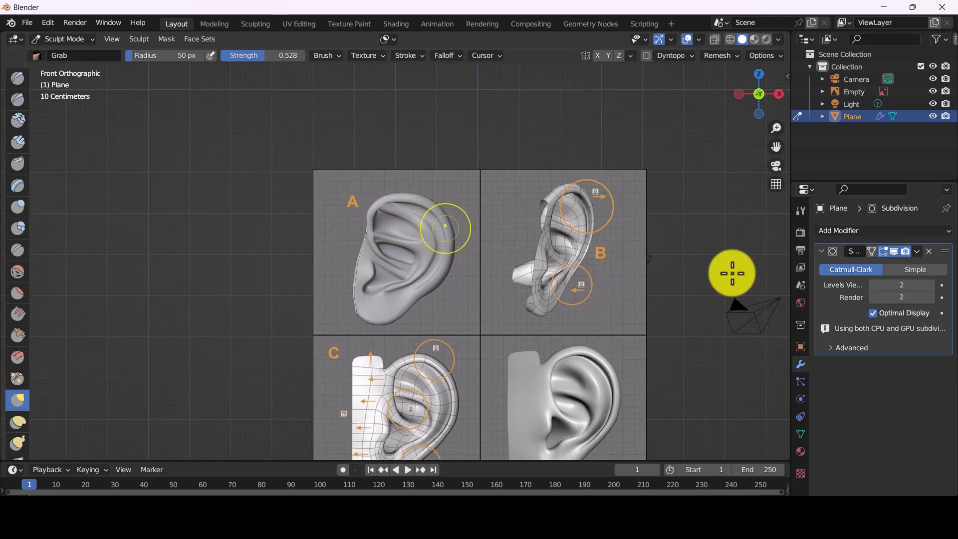
left_click(873, 286)
left_click(873, 286)
scroll(400, 210, "up", 3)
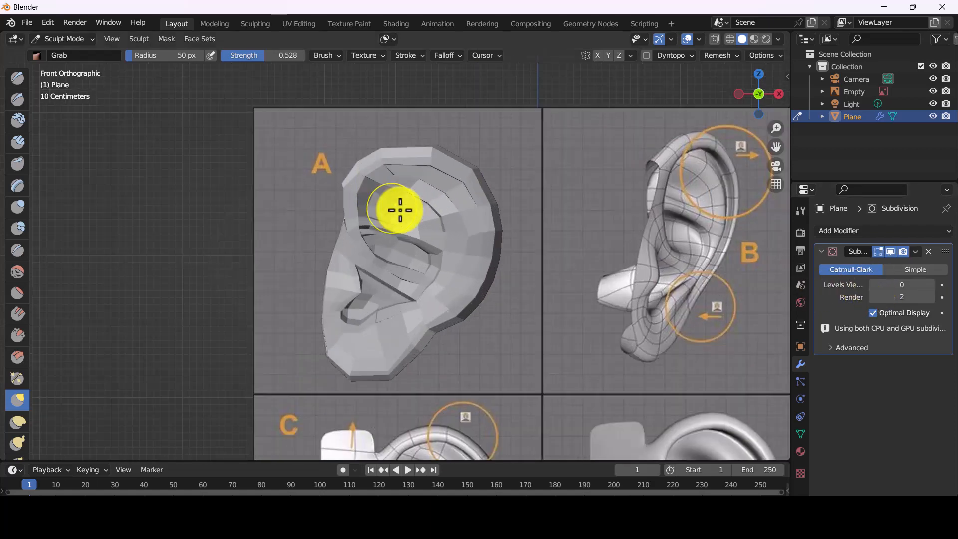
middle_click_drag(400, 210, 409, 182)
left_click(70, 40)
left_click(56, 67)
- Move the vertices at the front end of the ear's upper hollow, just inside the rim, to reshape it
scroll(370, 180, "up", 3)
left_click(369, 173)
key("g")
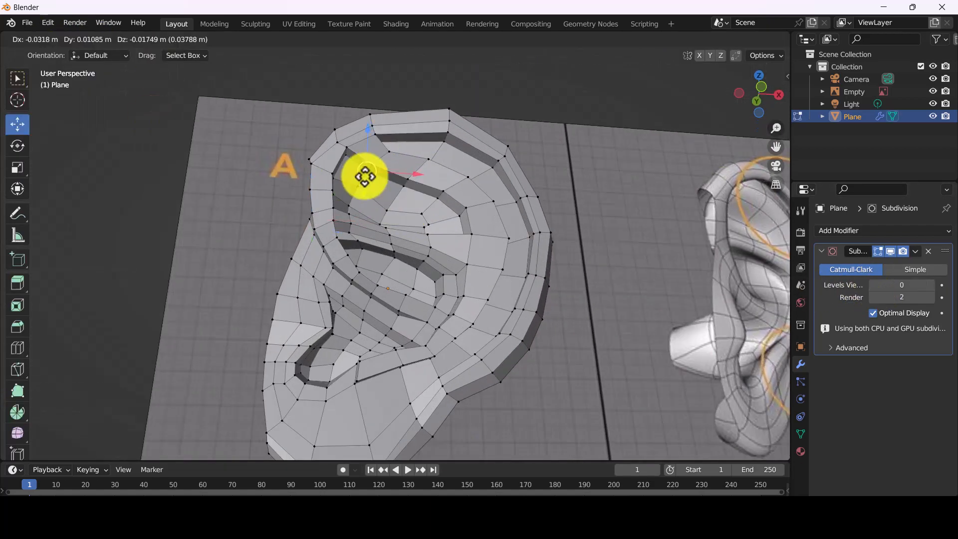
left_click(362, 173)
left_click(351, 163)
key("g")
left_click(348, 168)
left_click(345, 178)
mouse_move(360, 186)
middle_mouse_down()
mouse_move(317, 198)
mouse_move(360, 242)
mouse_move(359, 175)
middle_mouse_up()
key("g")
left_click(384, 179)
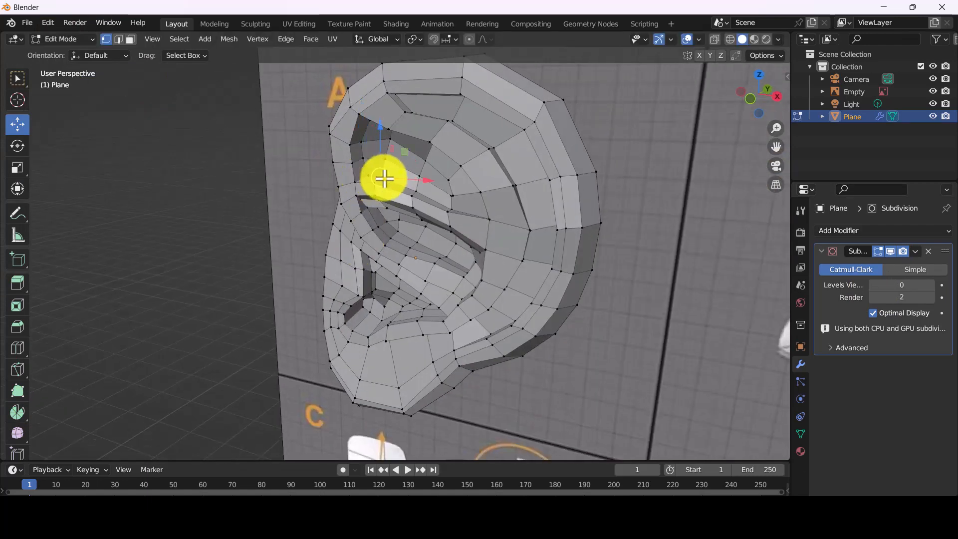
key("g")
left_click(387, 173)
- Reposition the vertices in the middle of the upper hollow, above the central fold
left_click(421, 192)
key("g")
left_click(417, 187)
middle_click_drag(448, 196, 504, 169)
left_click(426, 199)
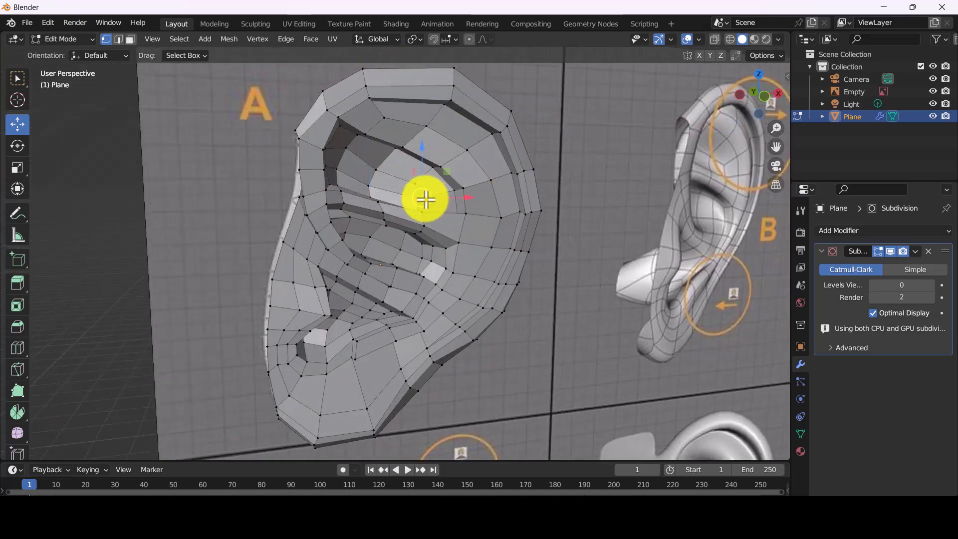
key("m")
left_click(457, 201)
- Shift the vertices toward the rear end of the upper hollow to even out its surface
middle_click_drag(456, 200, 493, 274)
key("g")
left_click(426, 173)
key("g")
left_click(448, 185)
key("g")
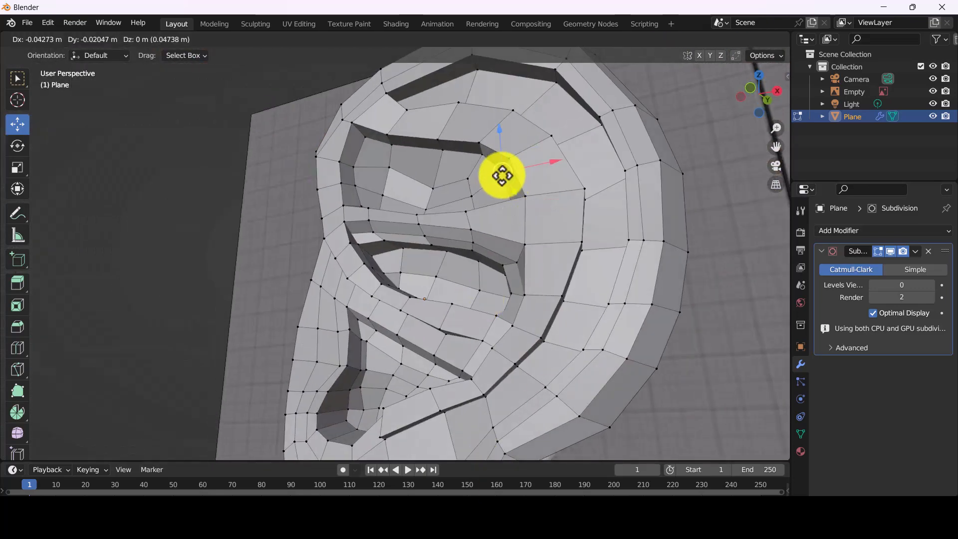
left_click(440, 151)
- Adjust the vertices at the upper hollow's front corner, beneath the rim
middle_click_drag(361, 141, 305, 143)
key("g")
left_click(361, 128)
left_click(364, 123)
left_click_drag(387, 123, 391, 134)
- Leave Edit Mode, set the Subdivision viewport level to 2 and inspect the smoothed ear beside the reference
scroll(400, 279, "down", 5)
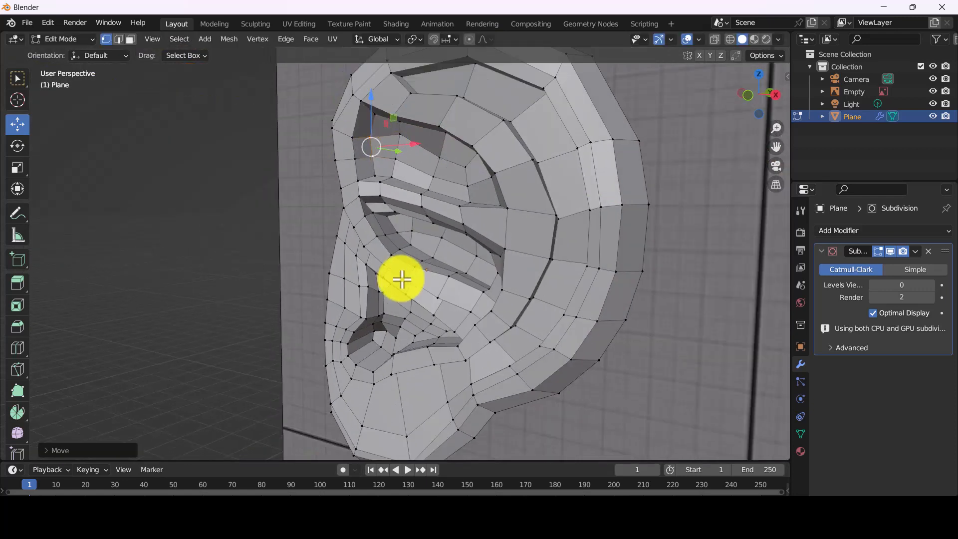
scroll(442, 188, "down", 2)
key("Tab")
middle_click_drag(469, 200, 487, 199)
left_click(929, 285)
left_click(929, 285)
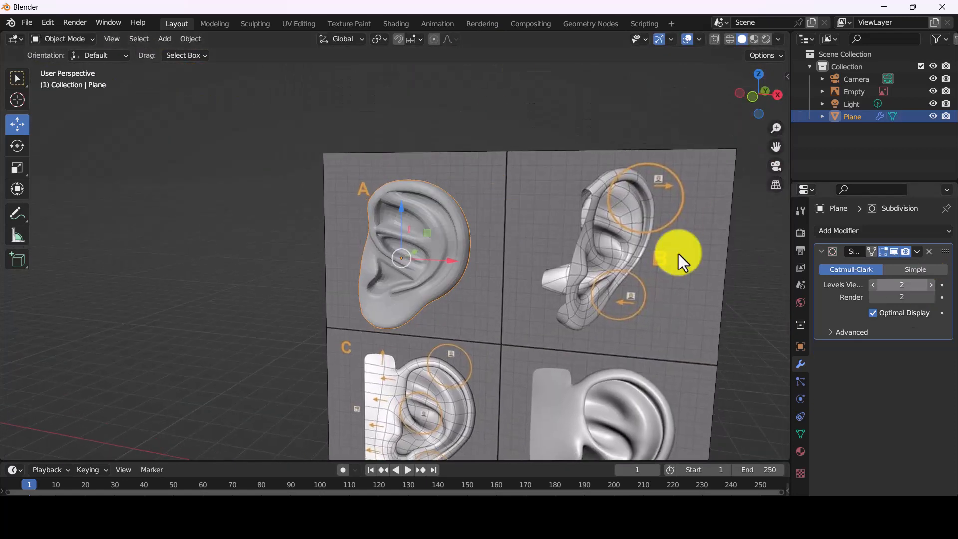
middle_click_drag(574, 227, 644, 220)
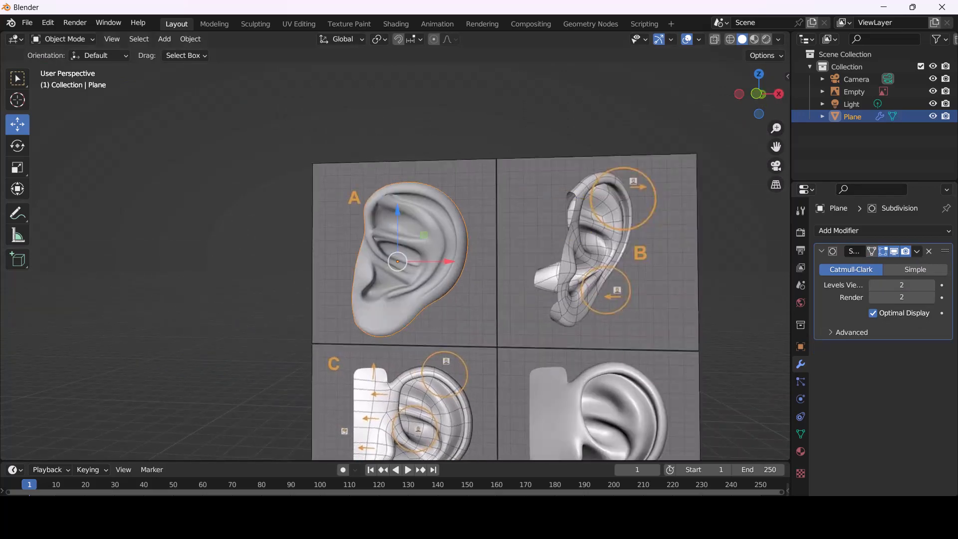